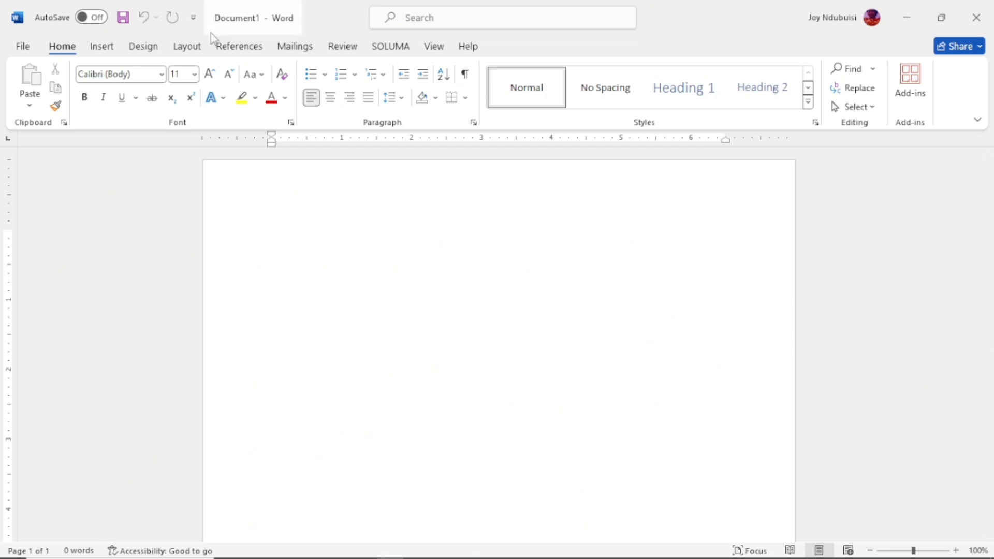
Step: Set the document's paper size to A5 with landscape orientation
{"action": "left_click", "coordinate": [188, 47]}
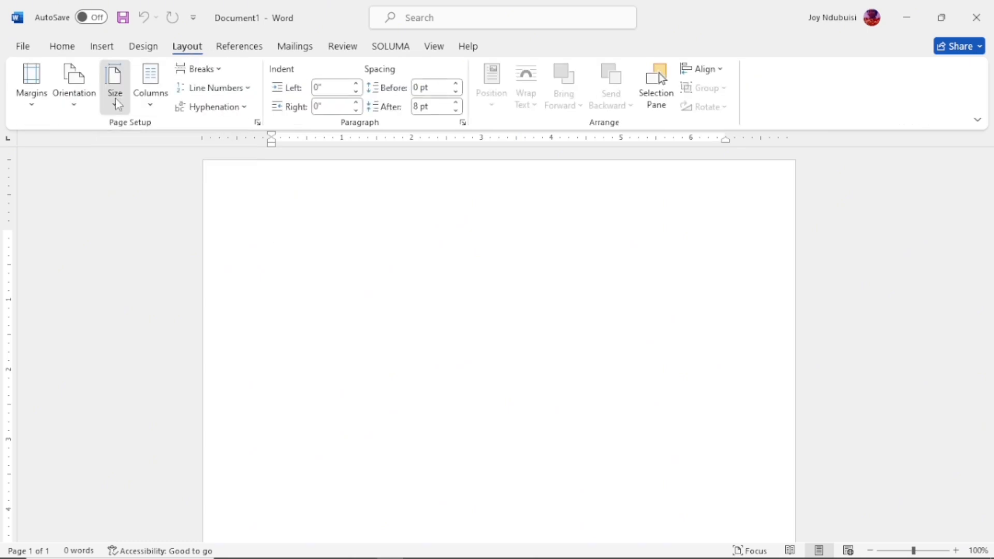
{"action": "left_click", "coordinate": [116, 101]}
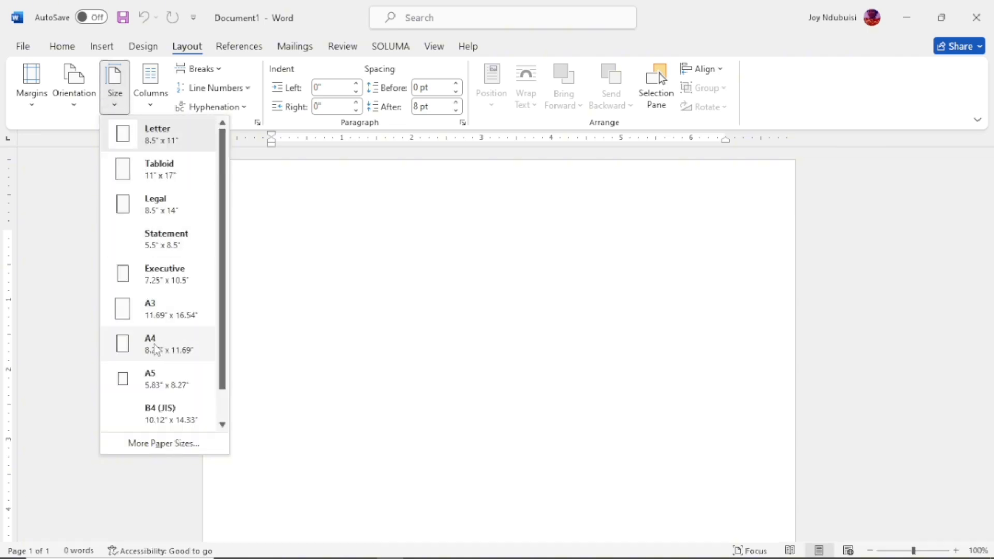
{"action": "left_click", "coordinate": [152, 382]}
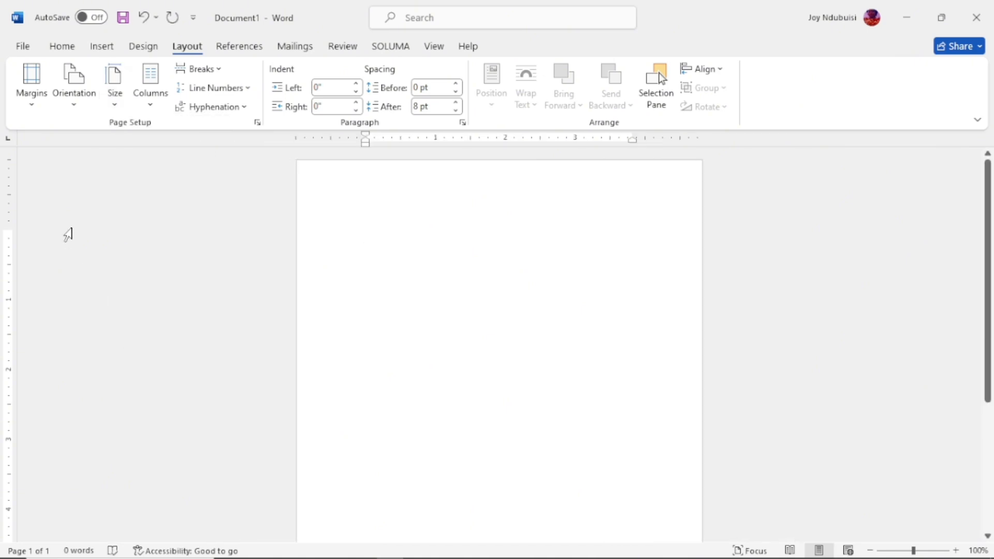
{"action": "left_click", "coordinate": [76, 106]}
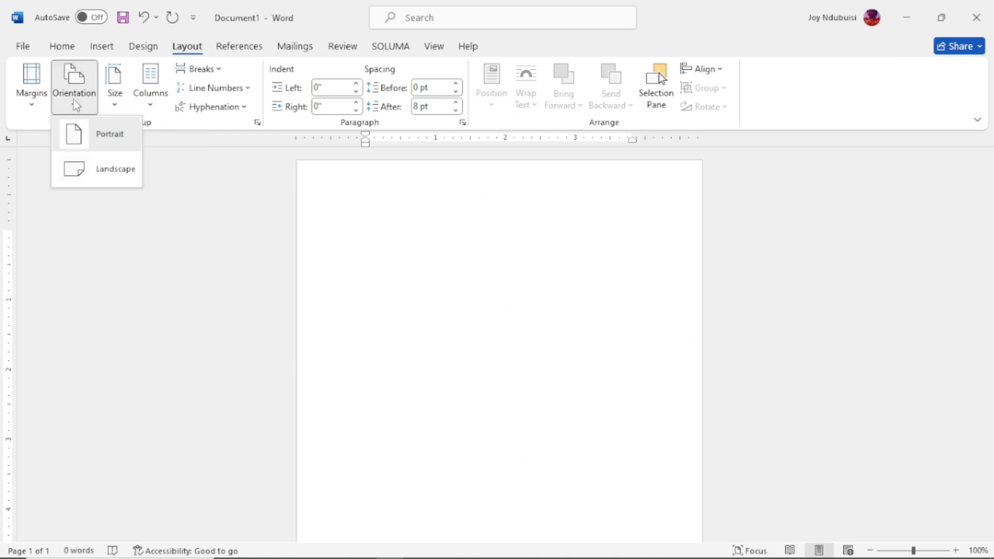
{"action": "left_click", "coordinate": [102, 174]}
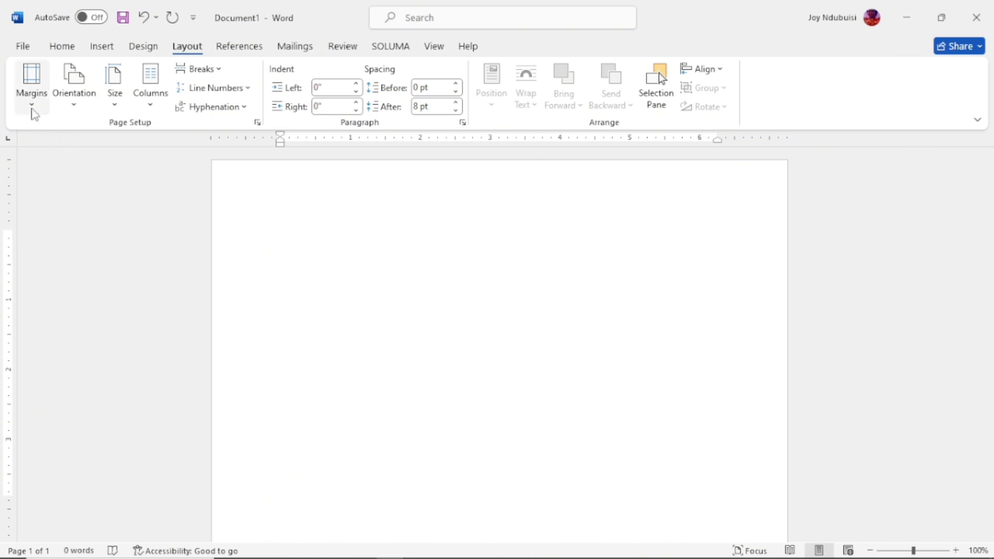
Step: Set custom page margins of 0 for top, bottom, left and right on the whole document
{"action": "left_click", "coordinate": [32, 106]}
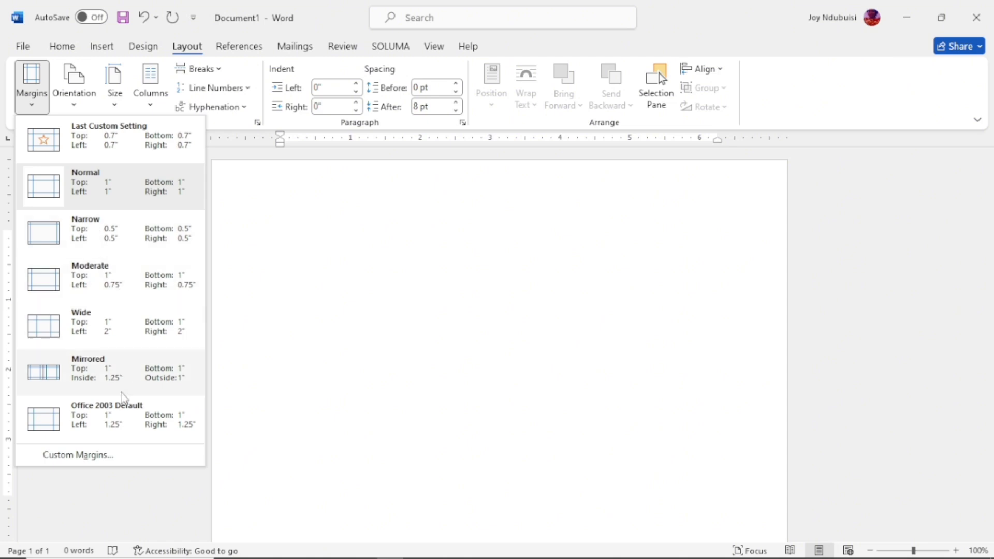
{"action": "left_click", "coordinate": [82, 459]}
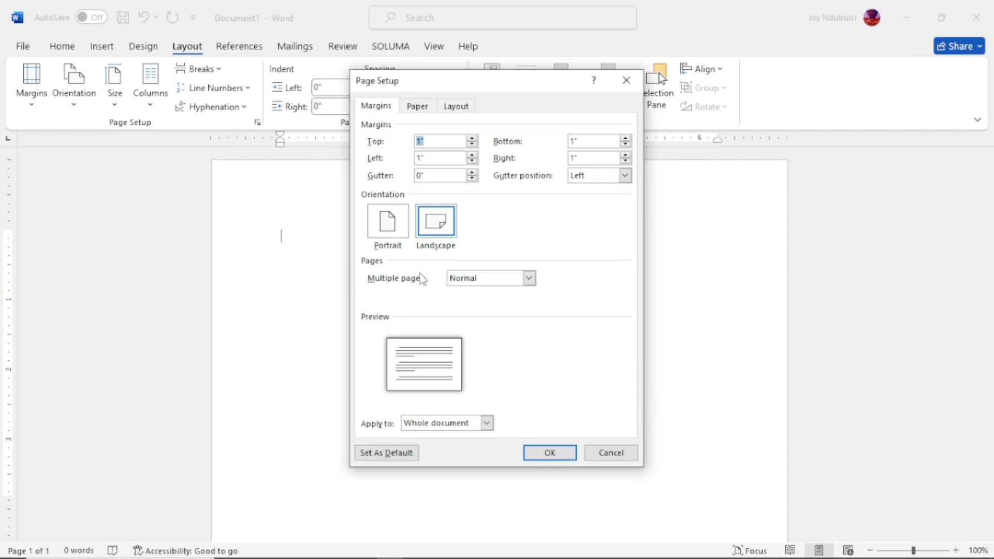
{"action": "type", "text": "0"}
{"action": "key", "text": "Tab"}
{"action": "type", "text": "0"}
{"action": "key", "text": "Tab"}
{"action": "type", "text": "0"}
{"action": "key", "text": "Tab"}
{"action": "type", "text": "0"}
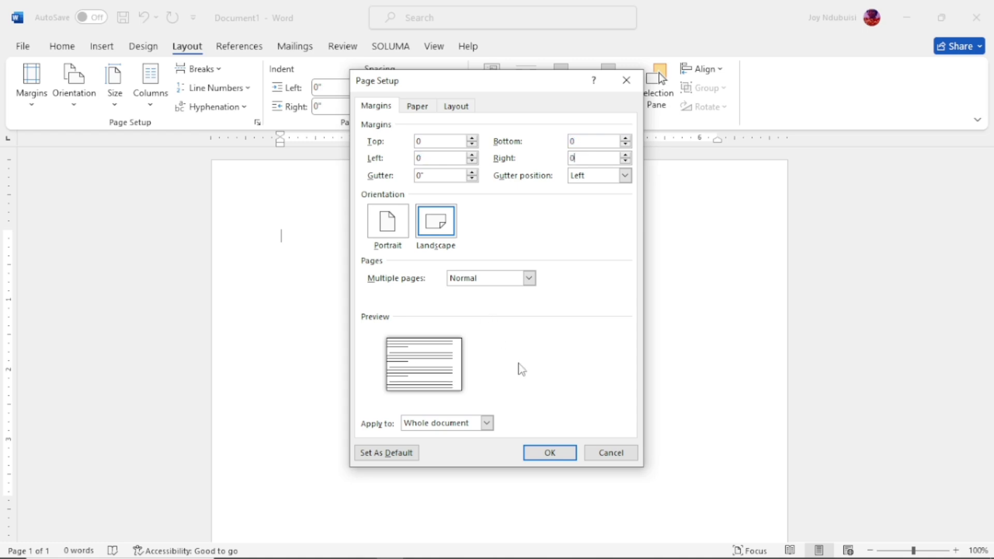
{"action": "left_click", "coordinate": [547, 455]}
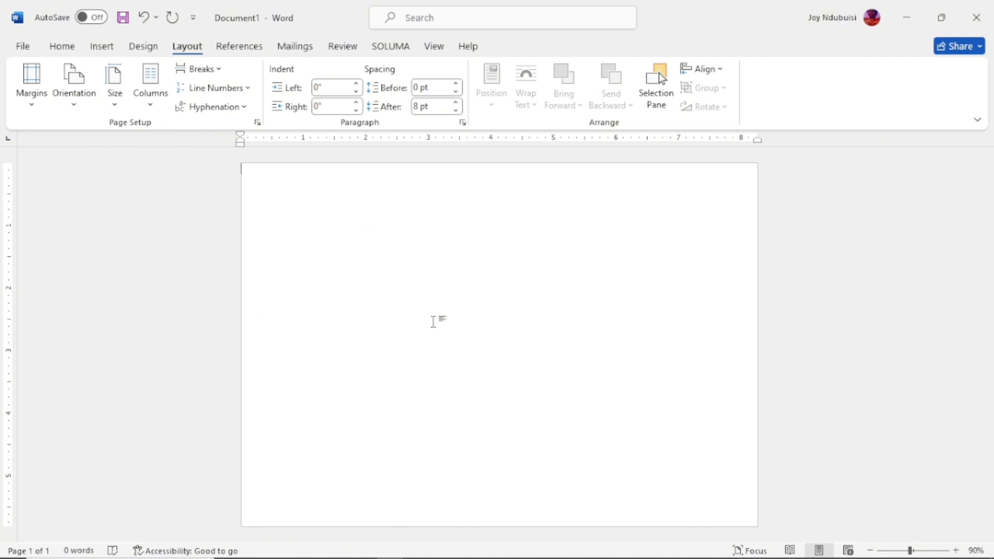
Step: Draw a text box about 3.99" wide and 1.15" high in the upper part of the page, containing CERTIFICATE
{"action": "left_click", "coordinate": [100, 50]}
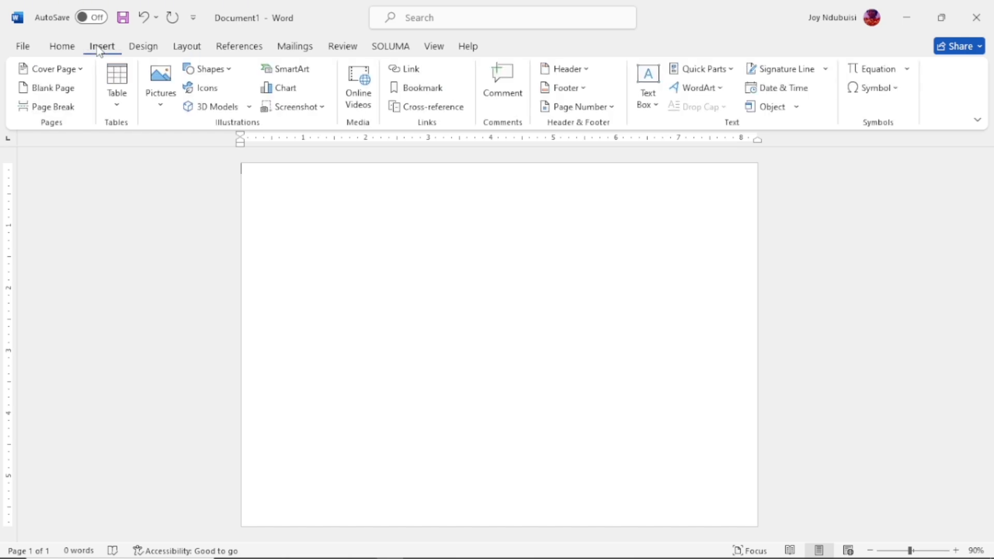
{"action": "left_click", "coordinate": [216, 72]}
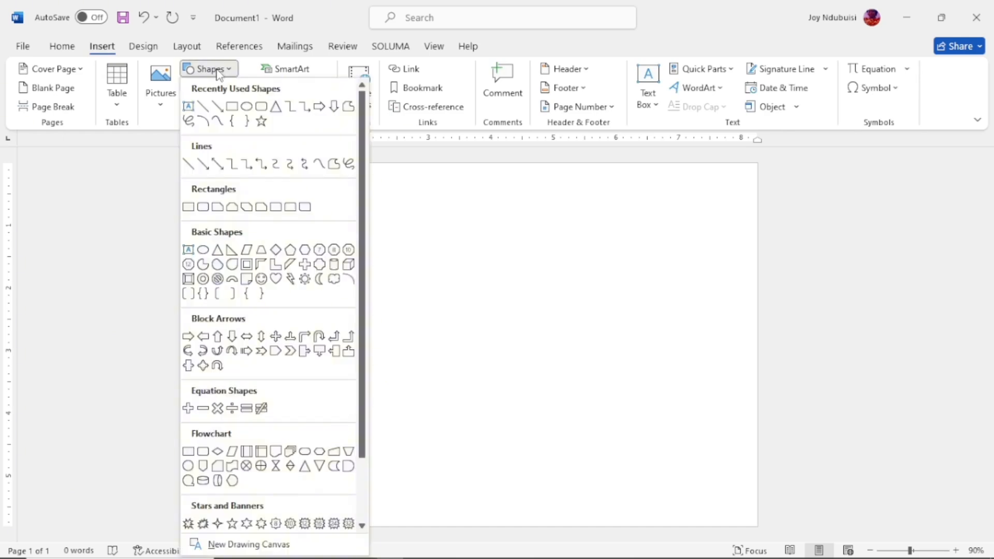
{"action": "left_click", "coordinate": [193, 110]}
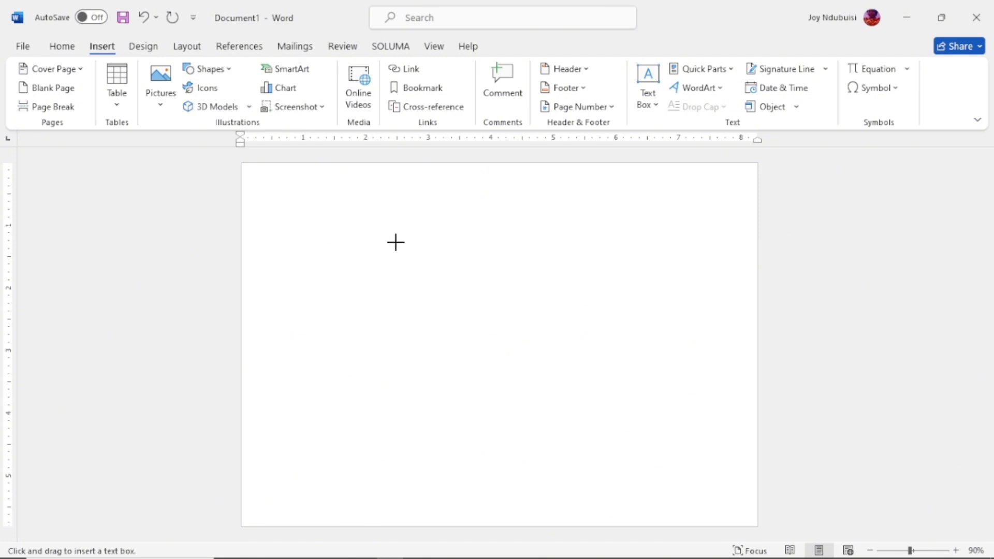
{"action": "left_click_drag", "start_coordinate": [411, 235], "coordinate": [661, 308]}
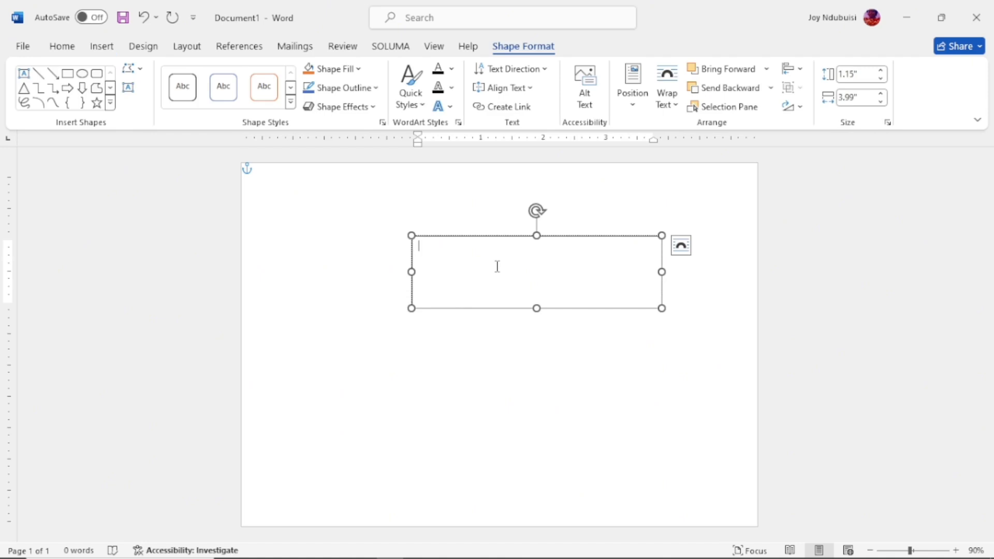
{"action": "type", "text": "CERTIFICATE"}
Step: Format the CERTIFICATE text in the Bebas Neue font at size 72
{"action": "left_click", "coordinate": [482, 237]}
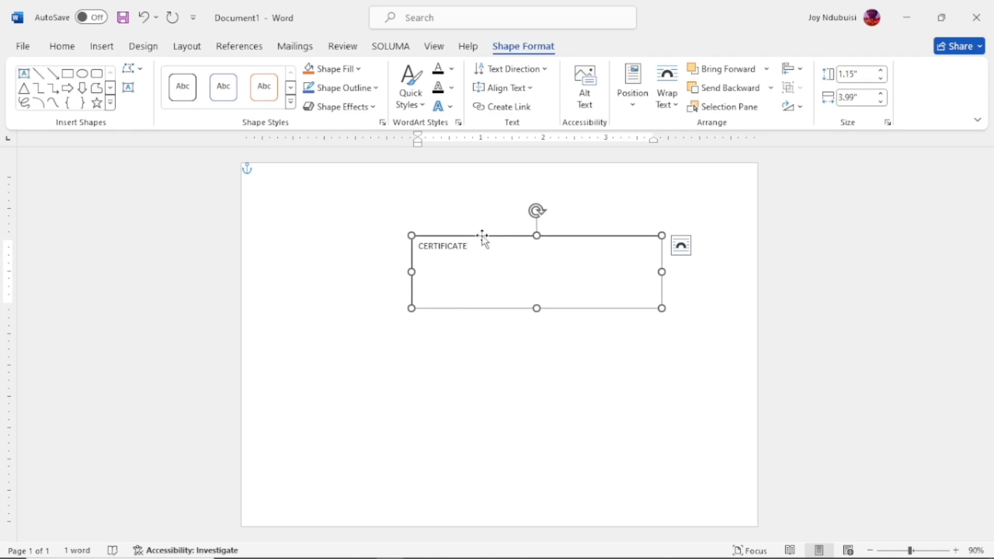
{"action": "left_click", "coordinate": [70, 45]}
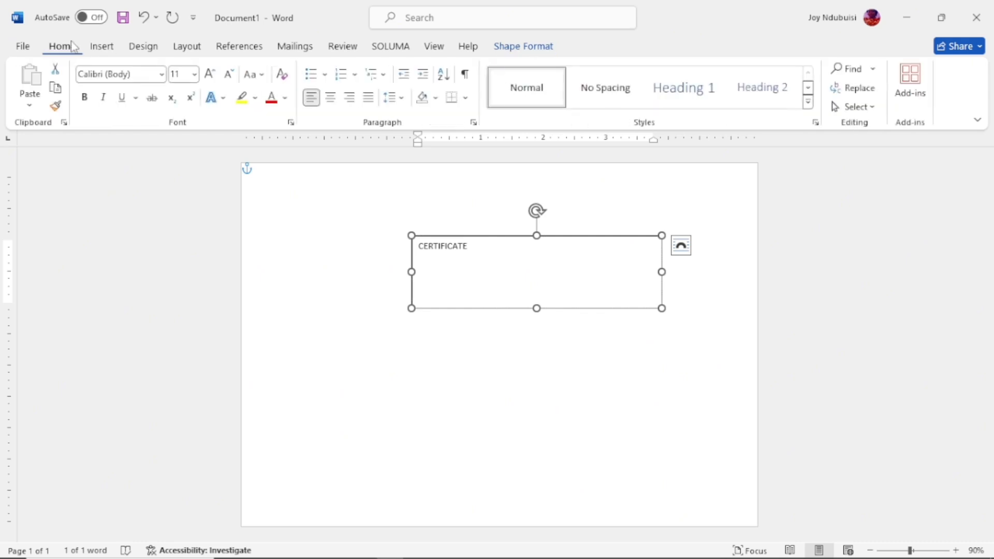
{"action": "left_click", "coordinate": [162, 79]}
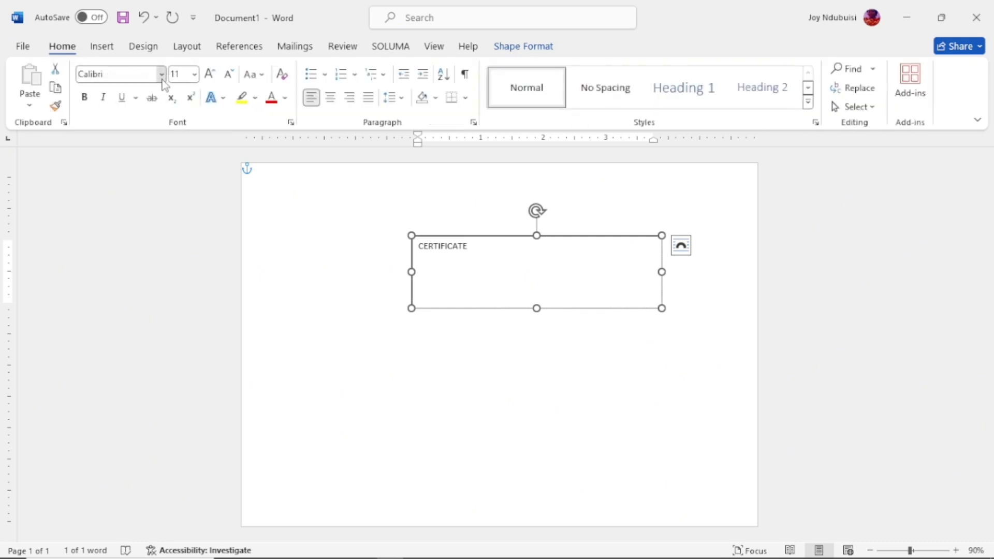
{"action": "left_click", "coordinate": [162, 77]}
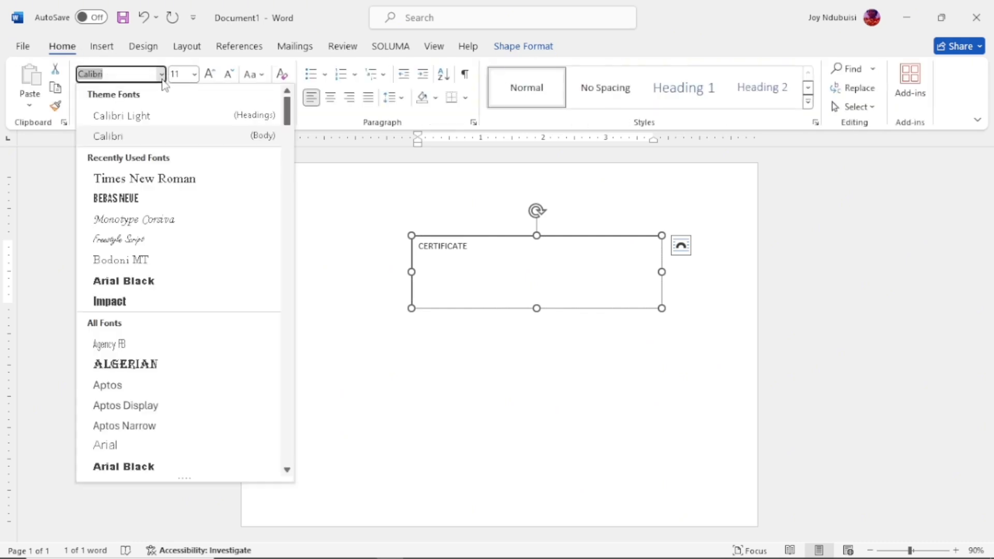
{"action": "left_click", "coordinate": [121, 201]}
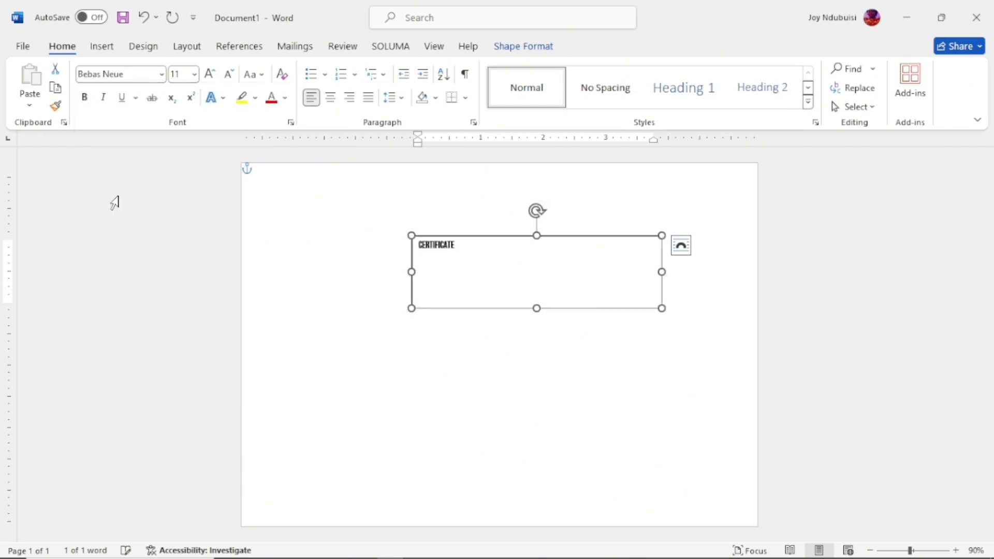
{"action": "left_click", "coordinate": [210, 74]}
{"action": "left_click", "coordinate": [210, 74]}
{"action": "left_click", "coordinate": [210, 74]}
{"action": "left_click", "coordinate": [209, 74]}
{"action": "left_click", "coordinate": [210, 74]}
{"action": "left_click", "coordinate": [209, 74]}
{"action": "left_click", "coordinate": [209, 74]}
{"action": "left_click", "coordinate": [210, 74]}
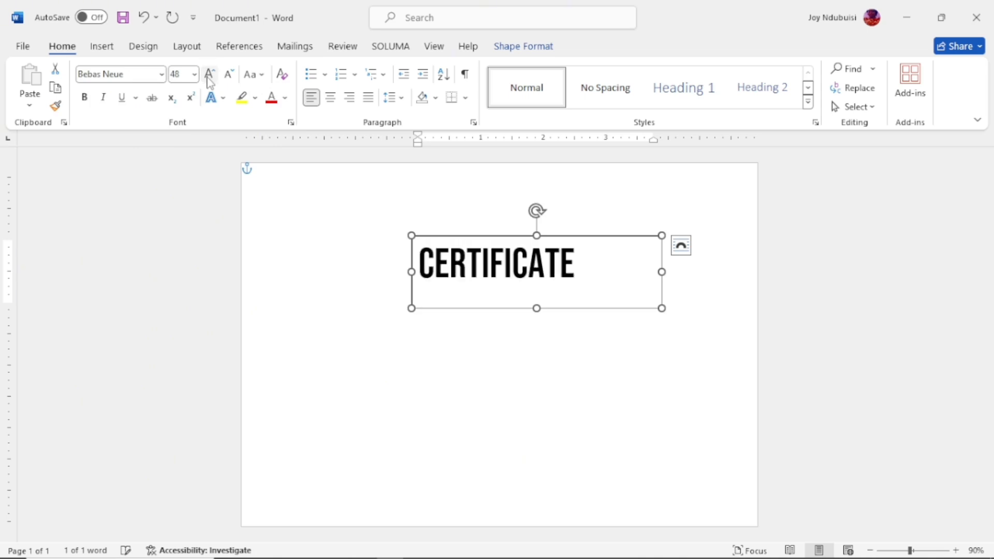
{"action": "left_click", "coordinate": [209, 79]}
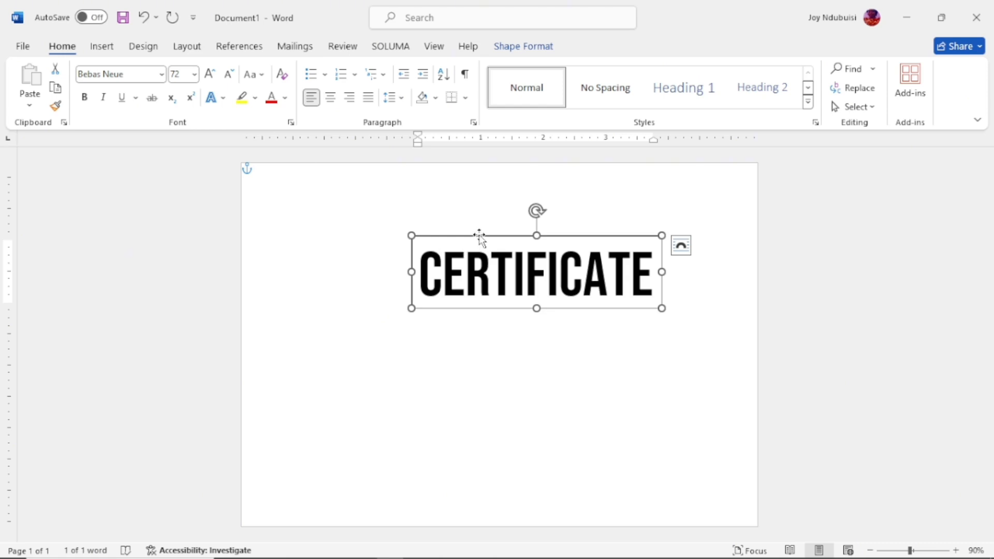
Step: Shift the CERTIFICATE text box slightly up and to the left, and remove its fill and outline
{"action": "left_click_drag", "start_coordinate": [479, 237], "coordinate": [459, 227]}
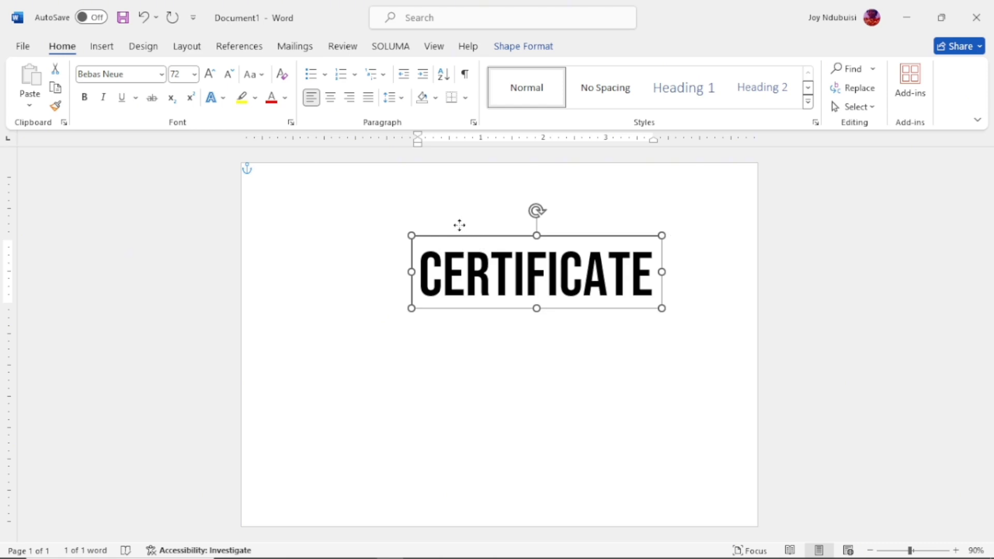
{"action": "left_click", "coordinate": [530, 51]}
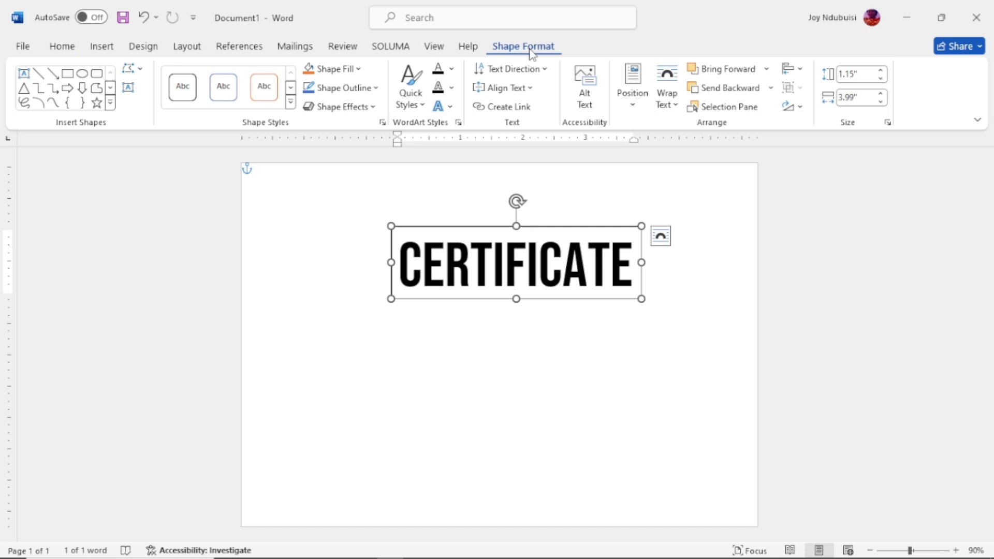
{"action": "left_click", "coordinate": [329, 73]}
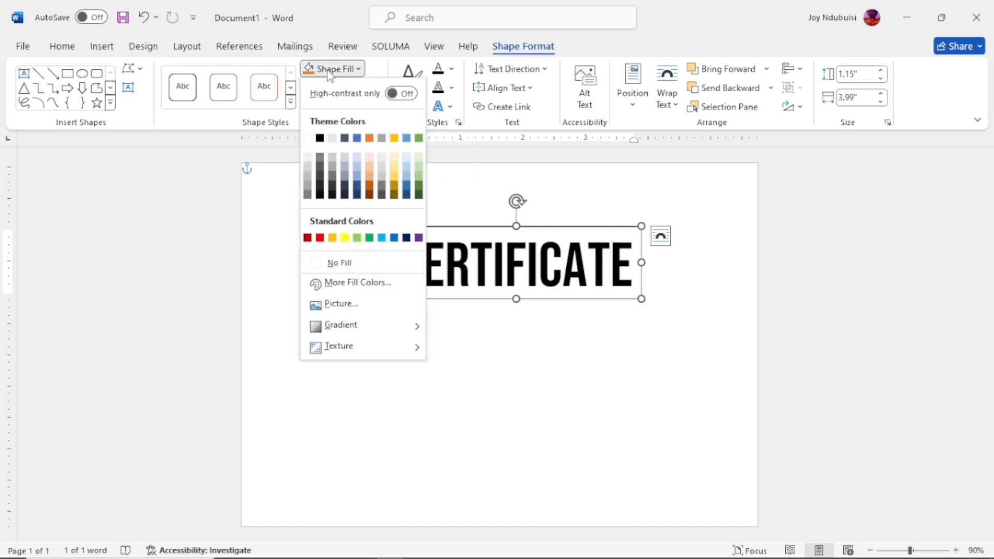
{"action": "left_click", "coordinate": [343, 265]}
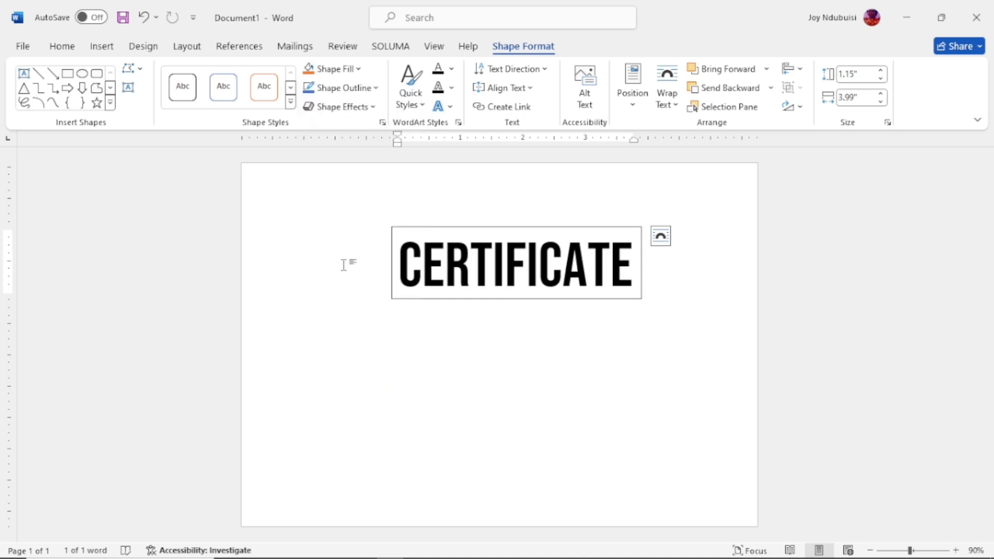
{"action": "left_click", "coordinate": [332, 91]}
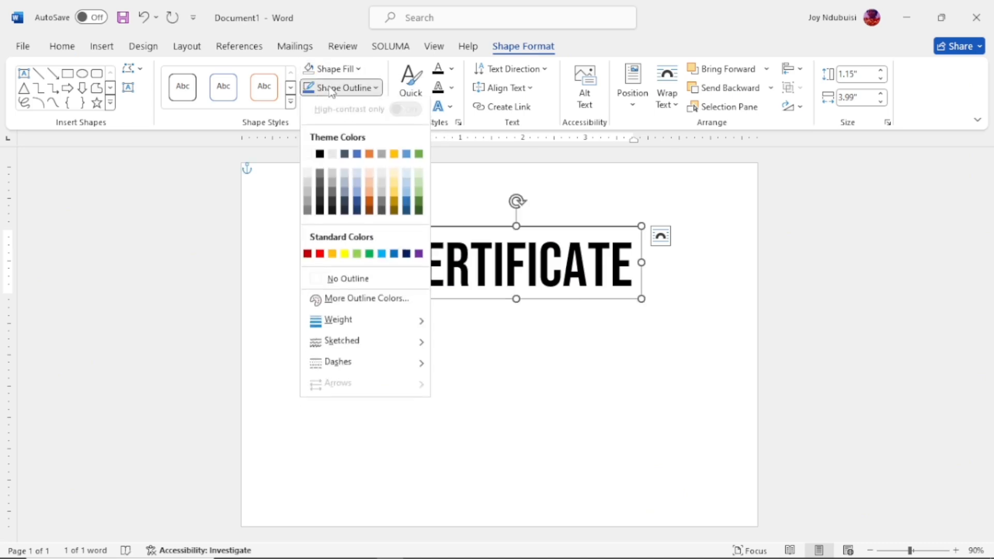
{"action": "left_click", "coordinate": [344, 284]}
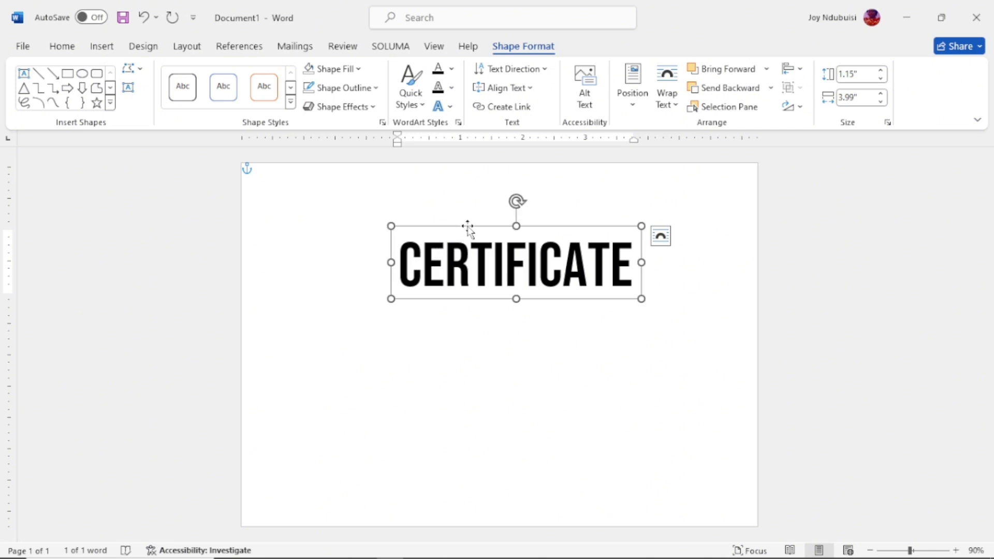
Step: Nudge the CERTIFICATE box a little further up and left, and colour its text standard dark red
{"action": "key", "text": "Up"}
{"action": "key", "text": "Up"}
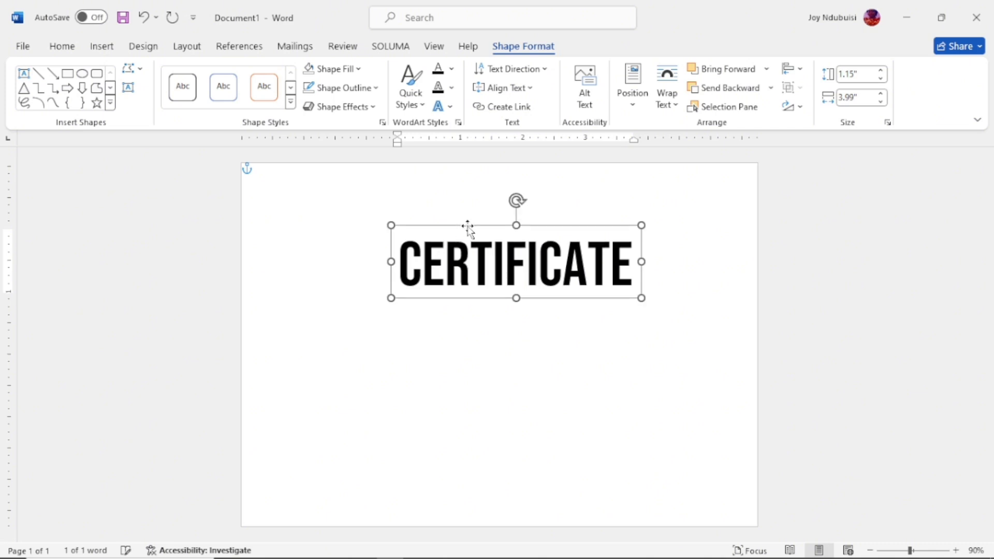
{"action": "key", "text": "Left"}
{"action": "key", "text": "Left"}
{"action": "key", "text": "Left"}
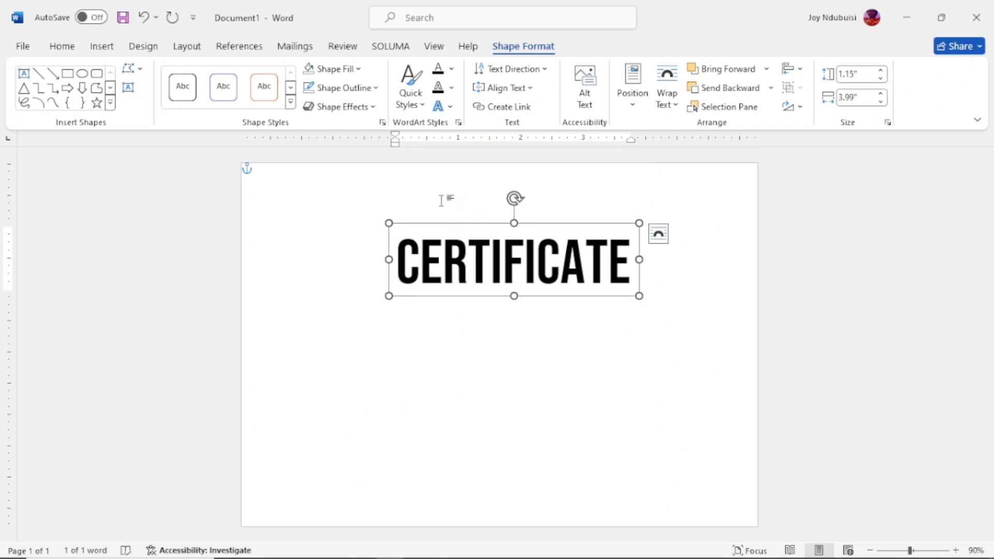
{"action": "left_click", "coordinate": [453, 71]}
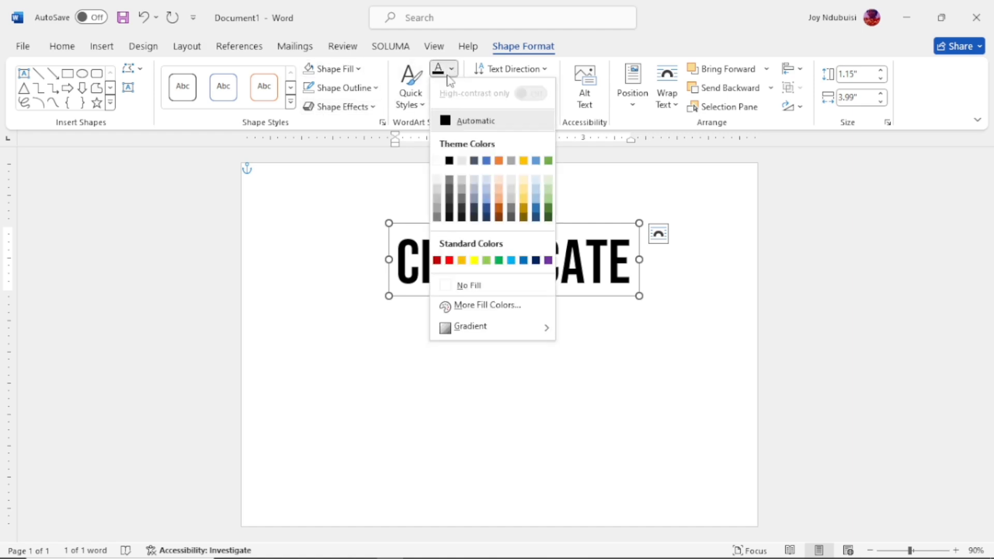
{"action": "left_click", "coordinate": [438, 261]}
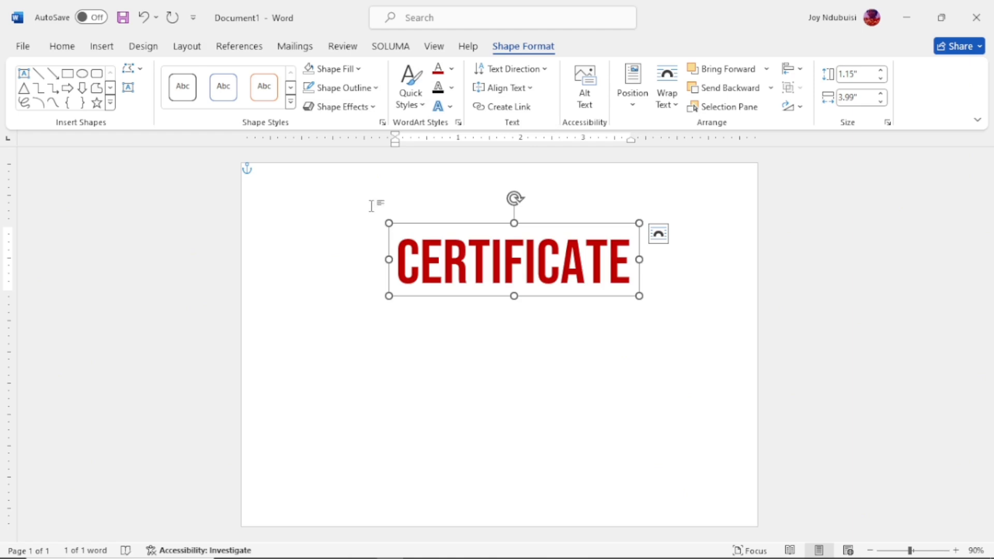
Step: Add a text box about 3.54" wide and 0.54" high beneath the CERTIFICATE title, containing 2024 AWARDS
{"action": "left_click", "coordinate": [128, 89]}
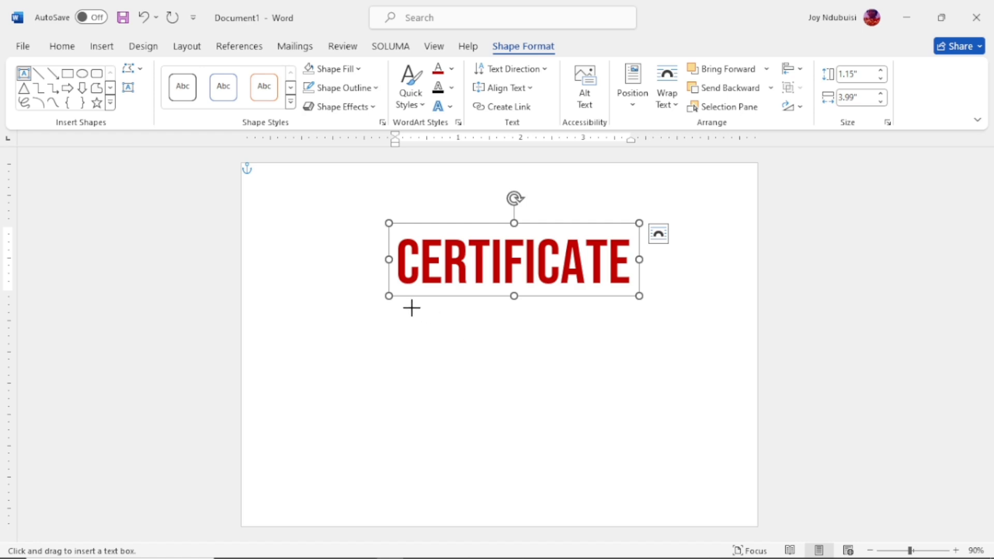
{"action": "mouse_move", "coordinate": [411, 308]}
{"action": "left_mouse_down"}
{"action": "mouse_move", "coordinate": [506, 306]}
{"action": "mouse_move", "coordinate": [633, 342]}
{"action": "left_mouse_up"}
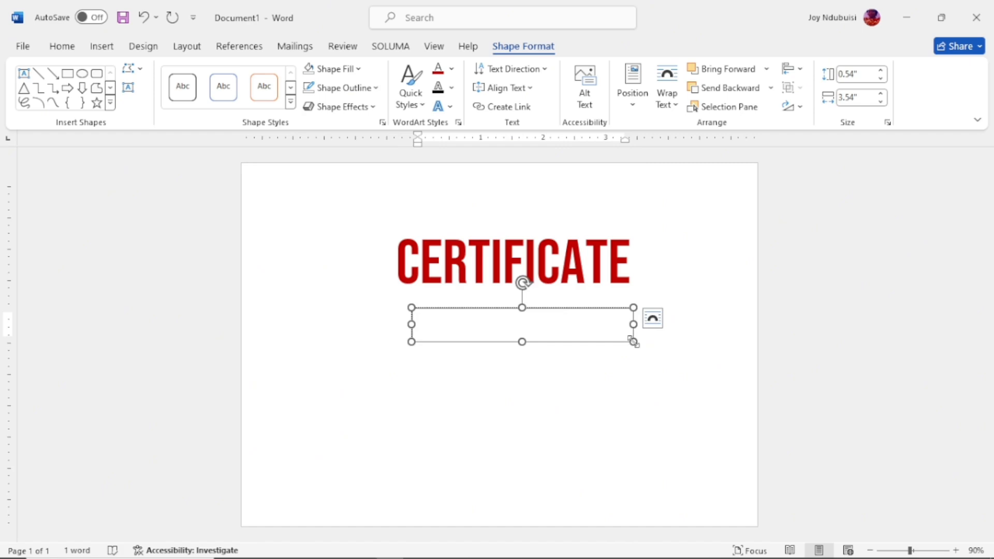
{"action": "type", "text": "2"}
{"action": "key", "text": "BackSpace"}
{"action": "type", "text": "4 AWARDS"}
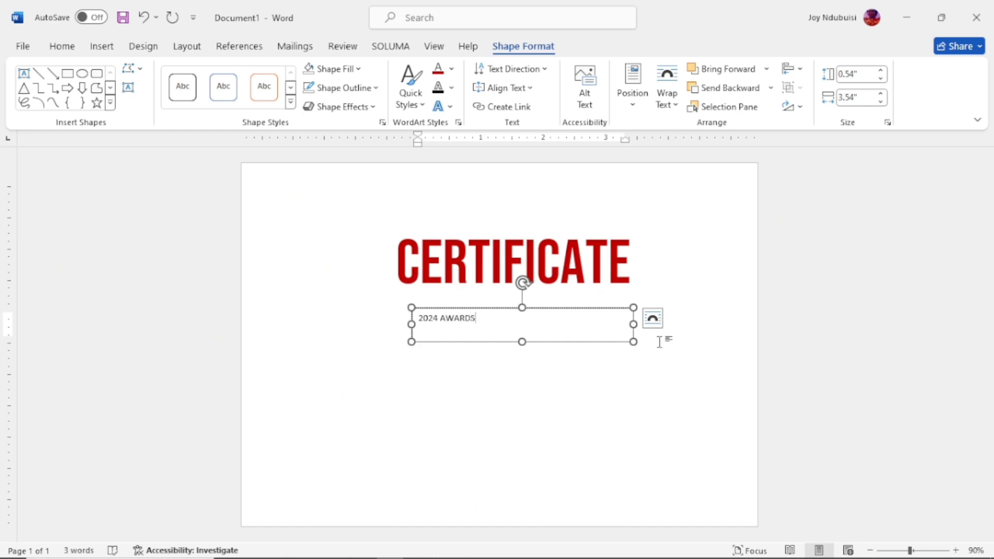
Step: Format the 2024 AWARDS text in Monotype Corsiva at size 22 and centre it within its box
{"action": "left_click", "coordinate": [496, 309]}
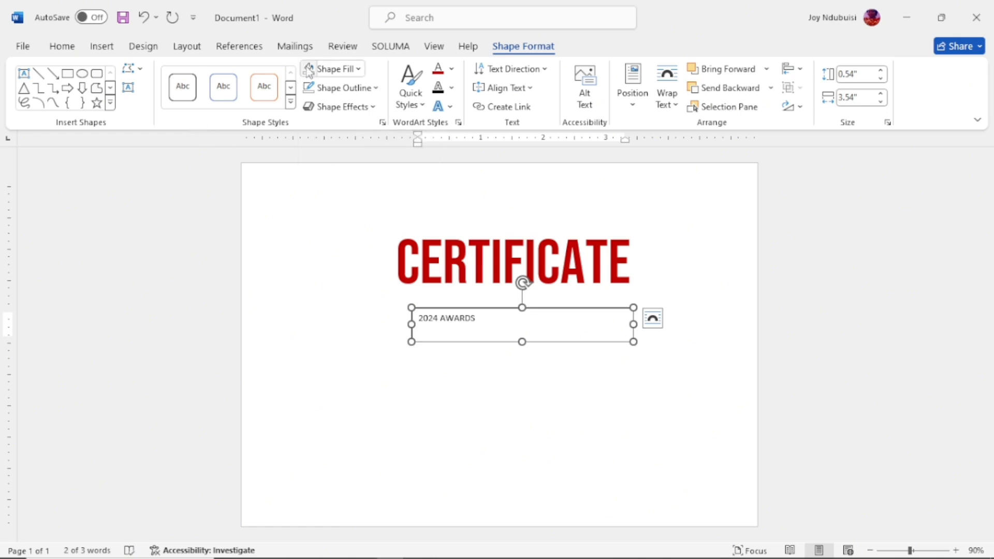
{"action": "left_click", "coordinate": [63, 47]}
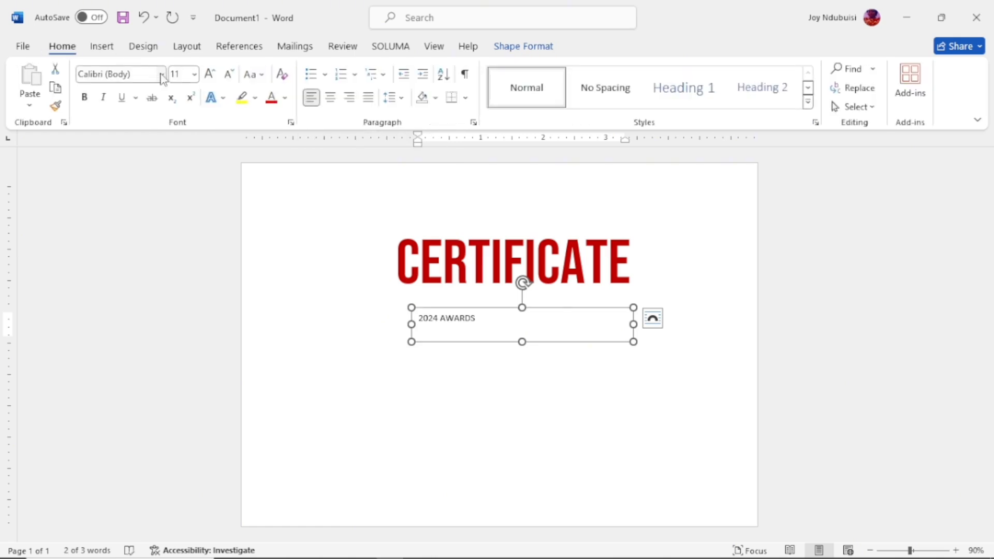
{"action": "left_click", "coordinate": [162, 75]}
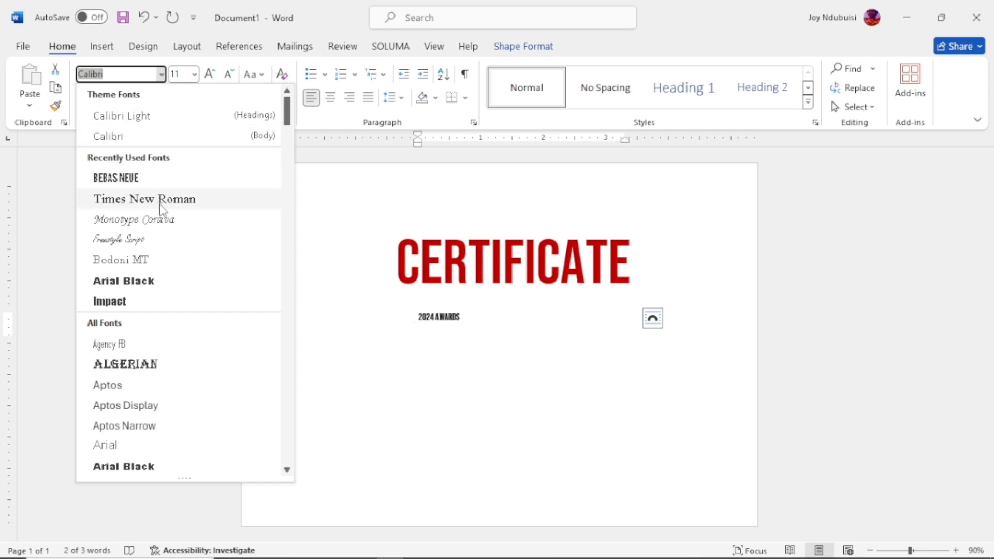
{"action": "left_click", "coordinate": [145, 220]}
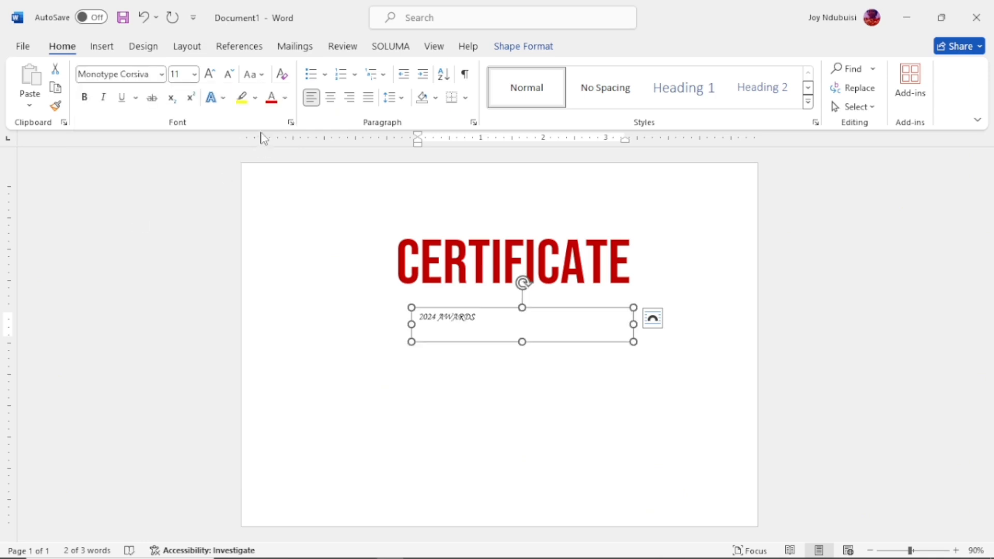
{"action": "left_click", "coordinate": [210, 76]}
{"action": "left_click", "coordinate": [210, 76]}
{"action": "left_click", "coordinate": [210, 75]}
{"action": "left_click", "coordinate": [209, 75]}
{"action": "left_click", "coordinate": [210, 75]}
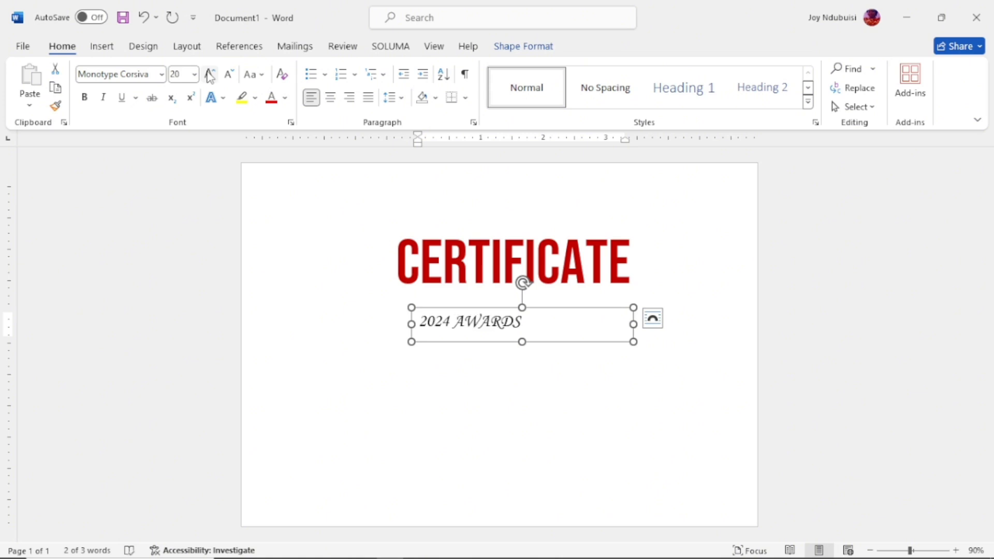
{"action": "left_click", "coordinate": [210, 75]}
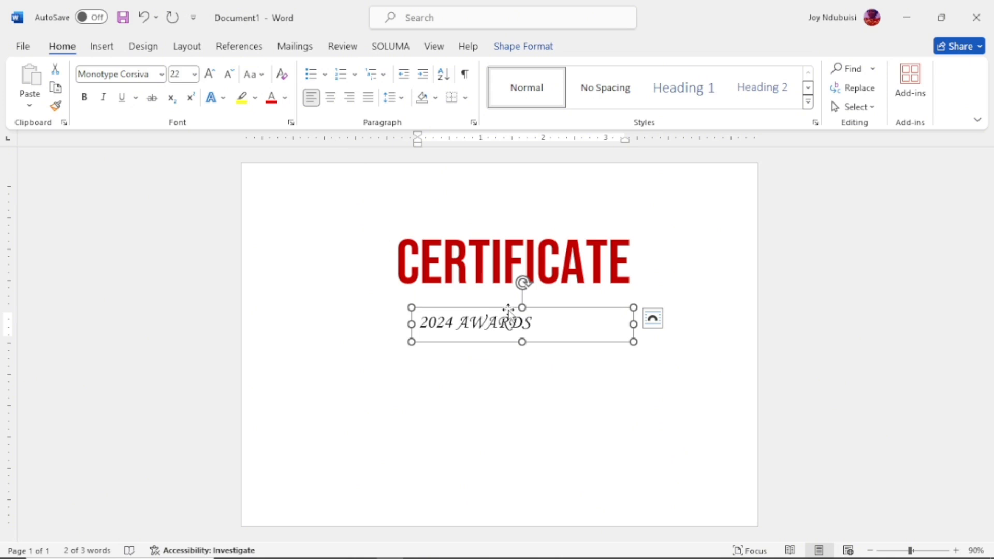
{"action": "left_click", "coordinate": [330, 98]}
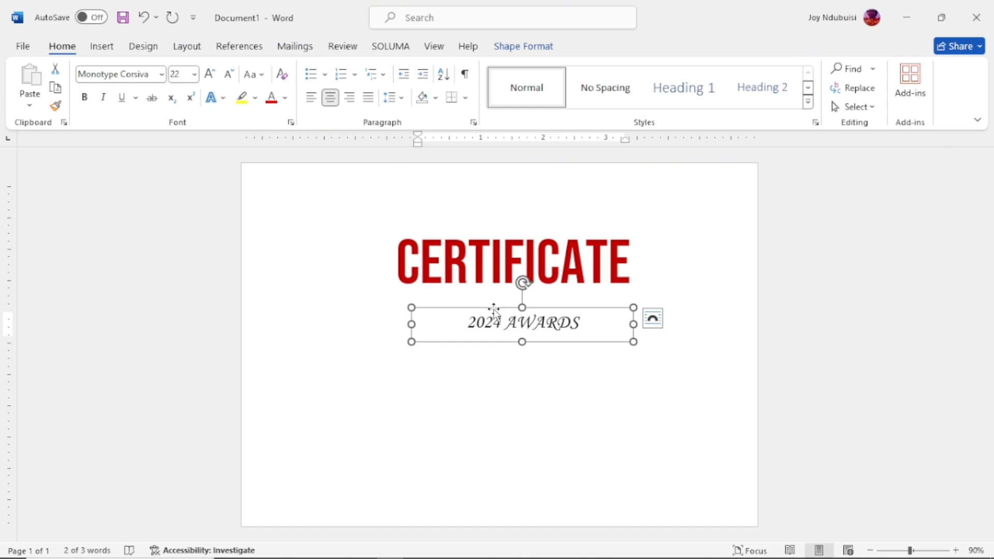
Step: Nudge the 2024 AWARDS box up and slightly left so it sits directly beneath the CERTIFICATE title
{"action": "key", "text": "Up"}
{"action": "key", "text": "Up"}
{"action": "key", "text": "Up"}
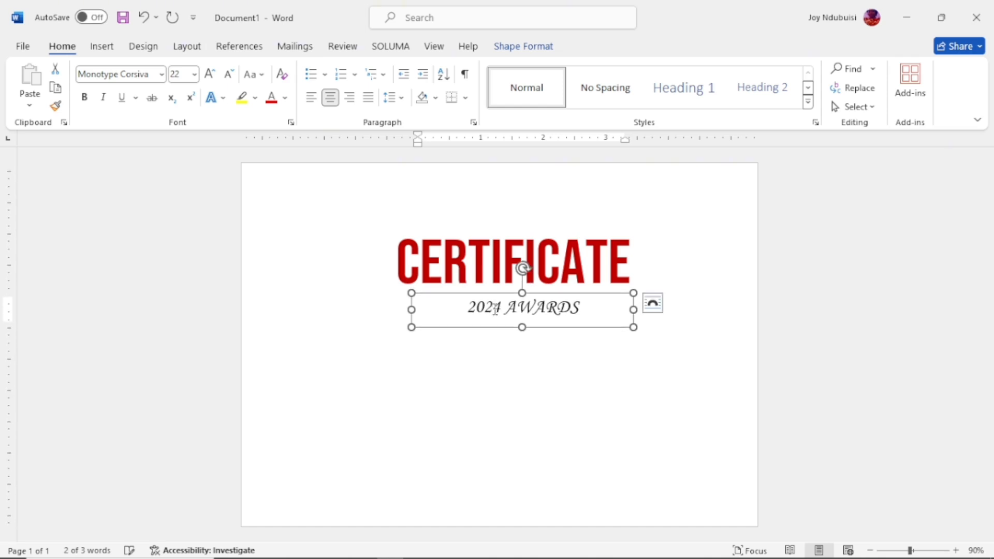
{"action": "key", "text": "Left"}
{"action": "key", "text": "Left"}
{"action": "key", "text": "Left"}
{"action": "key", "text": "Left"}
{"action": "key", "text": "Left"}
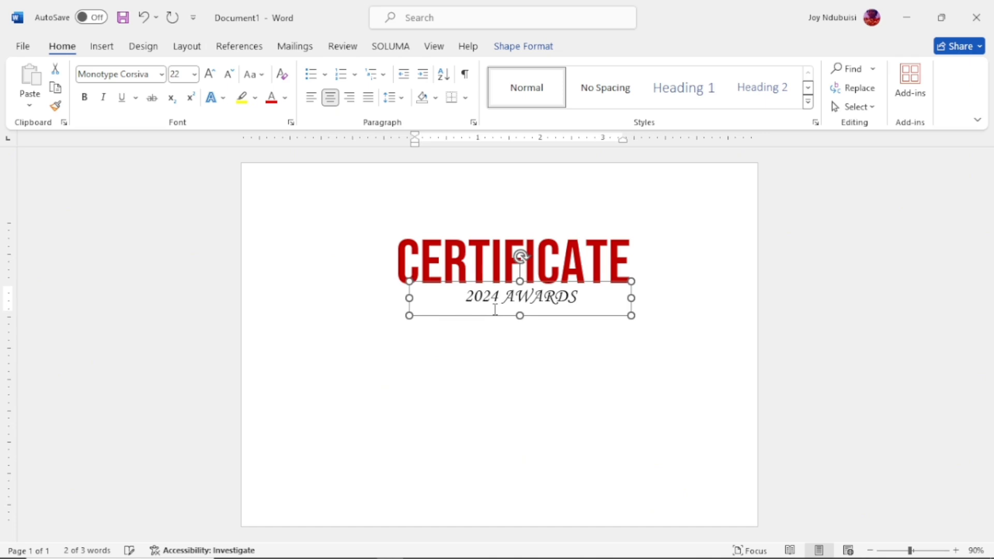
{"action": "key", "text": "Left"}
{"action": "key", "text": "Left"}
{"action": "key", "text": "Left"}
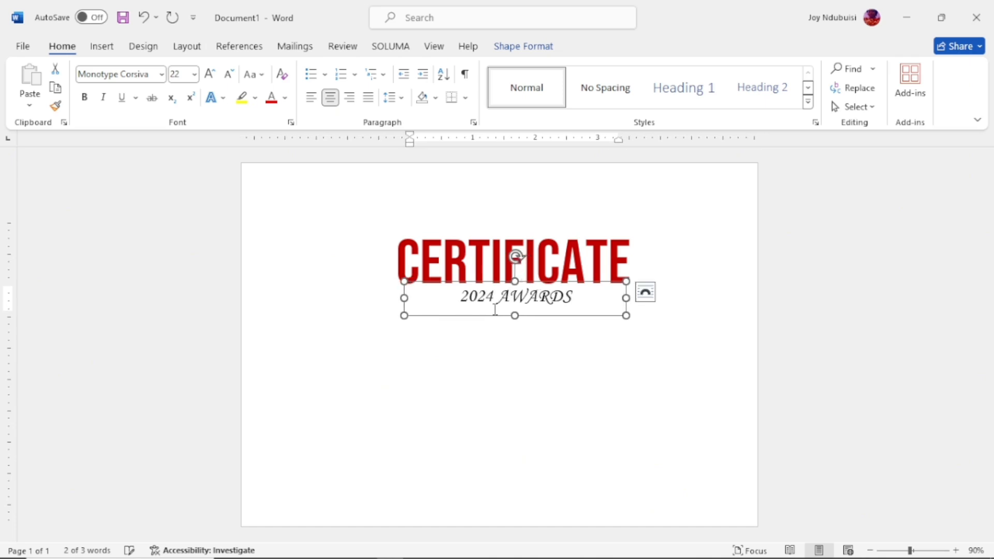
{"action": "key", "text": "Up"}
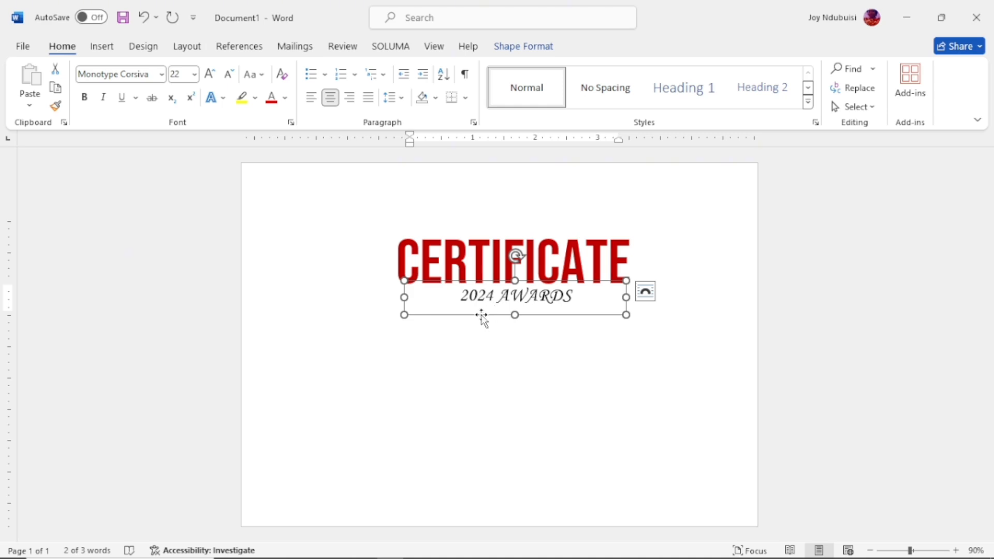
Step: Duplicate the 2024 AWARDS box and move the copy above the CERTIFICATE title, in line with the original
{"action": "left_click_drag", "start_coordinate": [482, 314], "coordinate": [485, 322]}
{"action": "key", "text": "ctrl+d"}
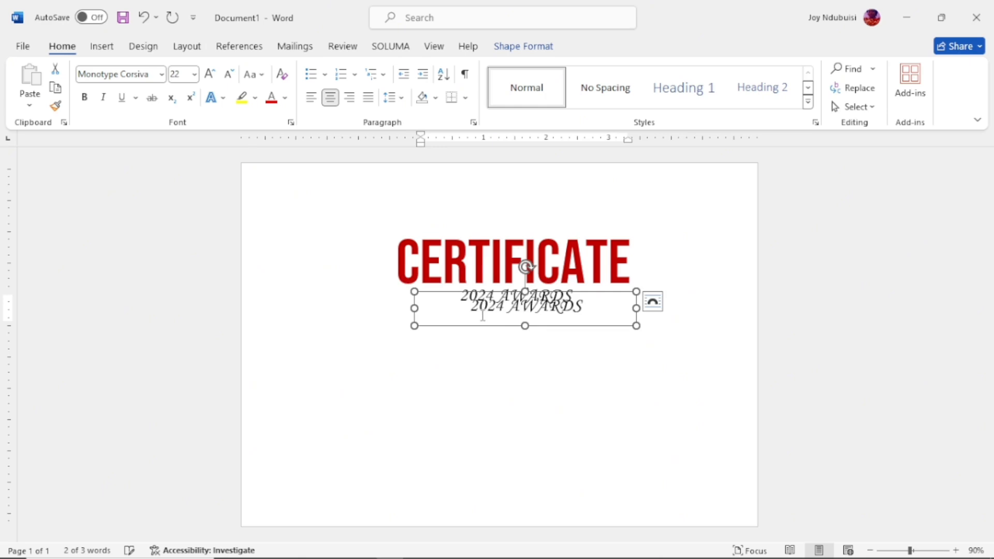
{"action": "key", "text": "Up"}
{"action": "key", "text": "Up"}
{"action": "key", "text": "Up"}
{"action": "key", "text": "Up"}
{"action": "key", "text": "Up"}
{"action": "key", "text": "Up"}
{"action": "key", "text": "Up"}
{"action": "key", "text": "Up"}
{"action": "key", "text": "Up"}
{"action": "key", "text": "Up"}
{"action": "key", "text": "Up"}
{"action": "key", "text": "Up"}
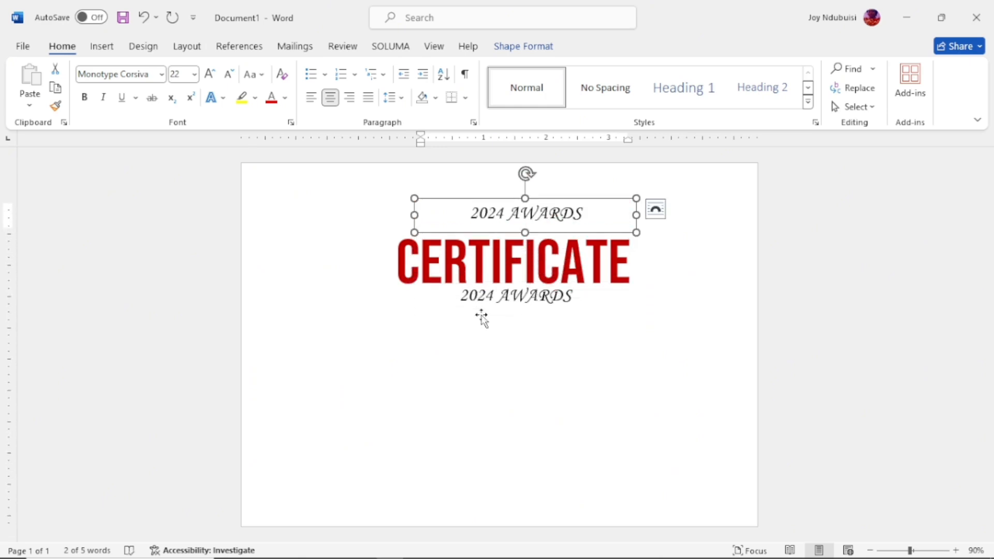
{"action": "key", "text": "Left"}
{"action": "key", "text": "Left"}
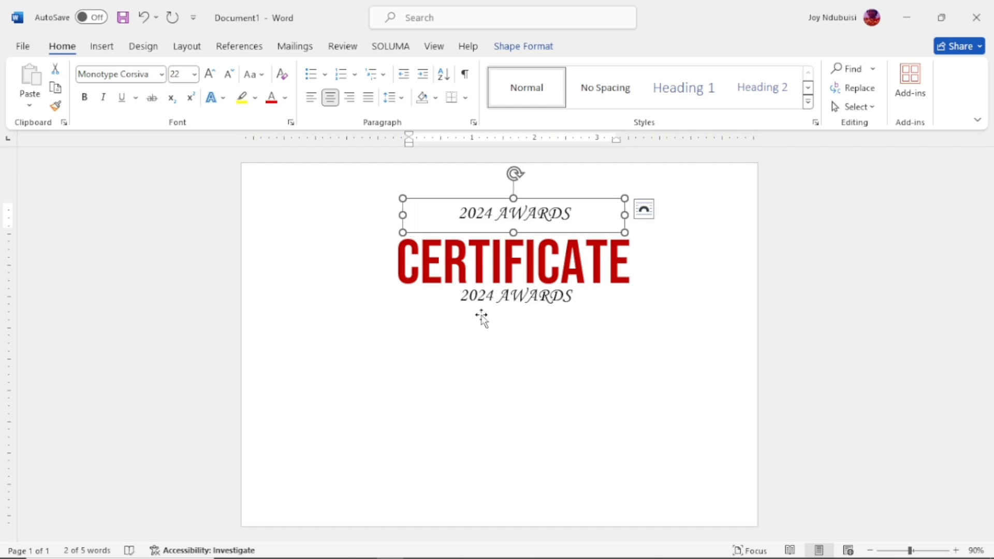
Step: Fine-nudge the duplicated box down close to the top of the CERTIFICATE title and slightly left
{"action": "key", "text": "ctrl+Down"}
{"action": "key", "text": "ctrl+Down"}
{"action": "key", "text": "ctrl+Down"}
{"action": "key", "text": "ctrl+Down"}
{"action": "key", "text": "ctrl+Down"}
{"action": "key", "text": "ctrl+Down"}
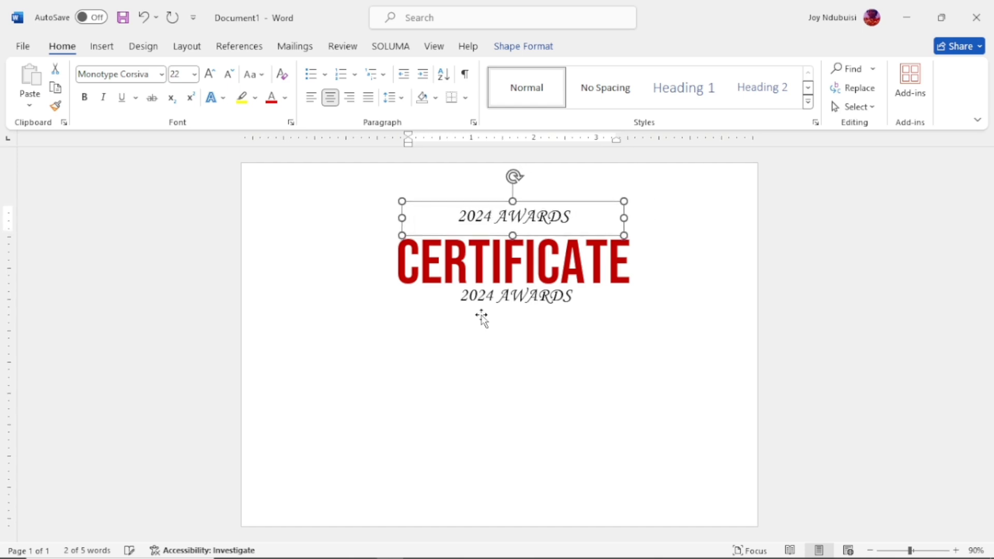
{"action": "key", "text": "ctrl+Down"}
{"action": "key", "text": "ctrl+Down"}
{"action": "key", "text": "ctrl+Down"}
{"action": "key", "text": "ctrl+Down"}
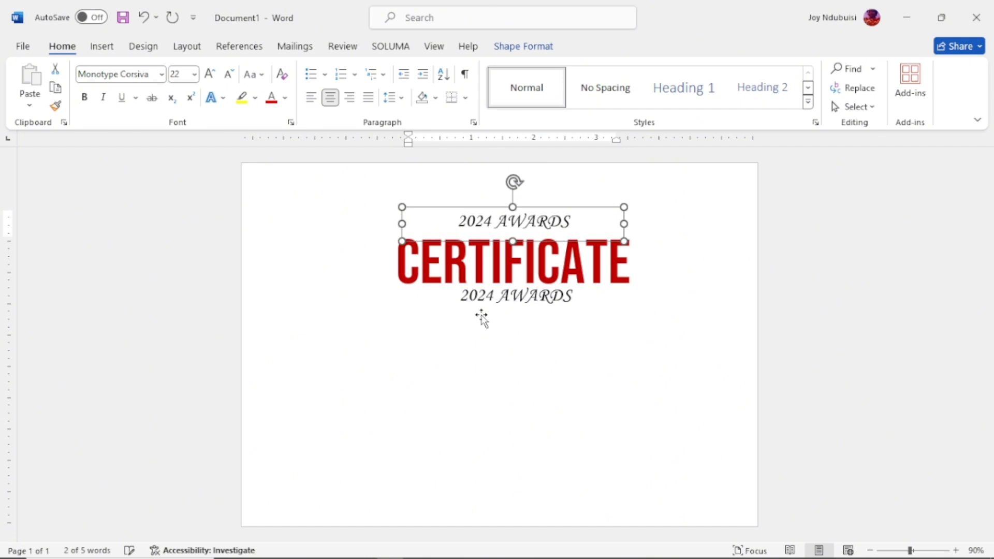
{"action": "key", "text": "ctrl+Left"}
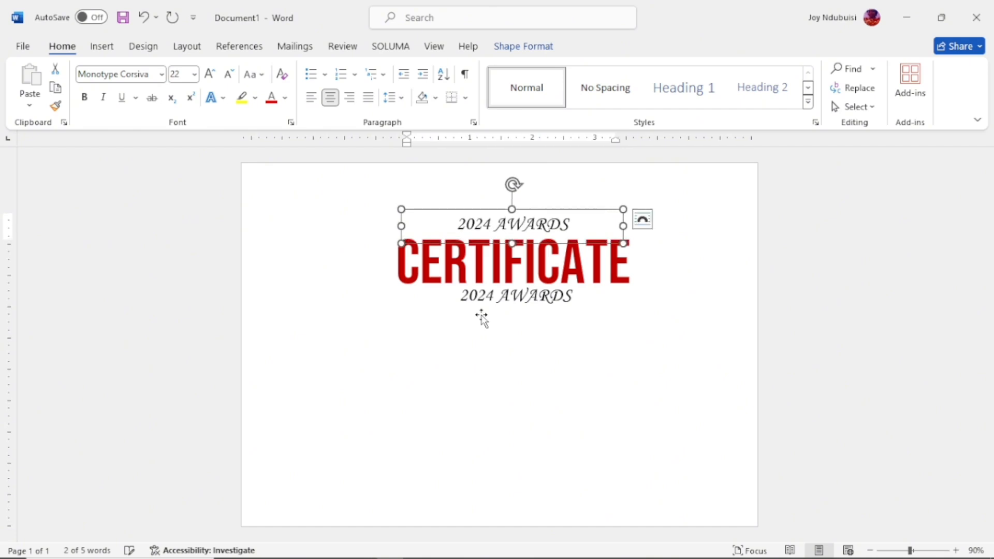
Step: Replace the text in the duplicated box above the title with COMPANY NAME
{"action": "left_click", "coordinate": [579, 222]}
{"action": "key", "text": "BackSpace"}
{"action": "key", "text": "BackSpace"}
{"action": "key", "text": "BackSpace"}
{"action": "key", "text": "BackSpace"}
{"action": "key", "text": "BackSpace"}
{"action": "key", "text": "BackSpace"}
{"action": "key", "text": "BackSpace"}
{"action": "key", "text": "BackSpace"}
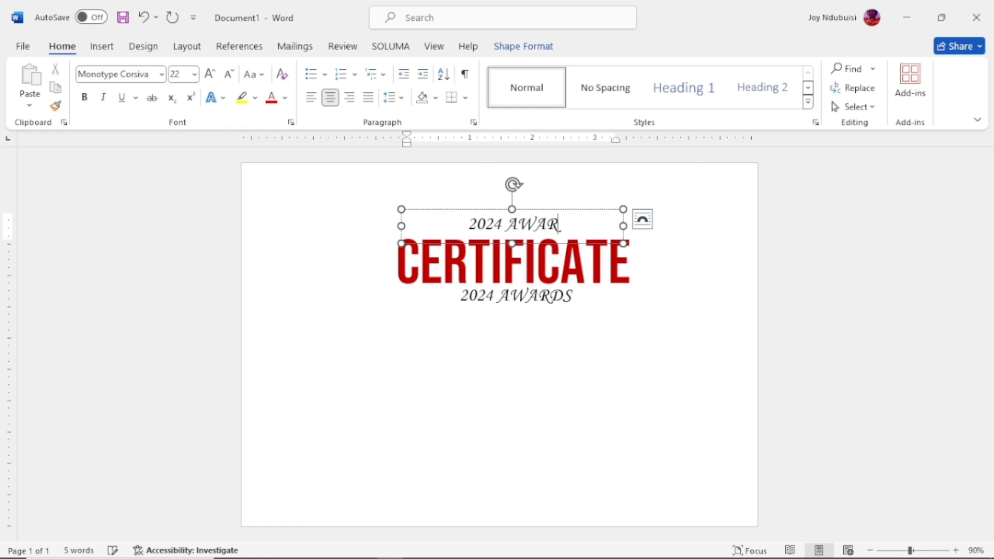
{"action": "key", "text": "BackSpace"}
{"action": "key", "text": "BackSpace"}
{"action": "key", "text": "BackSpace"}
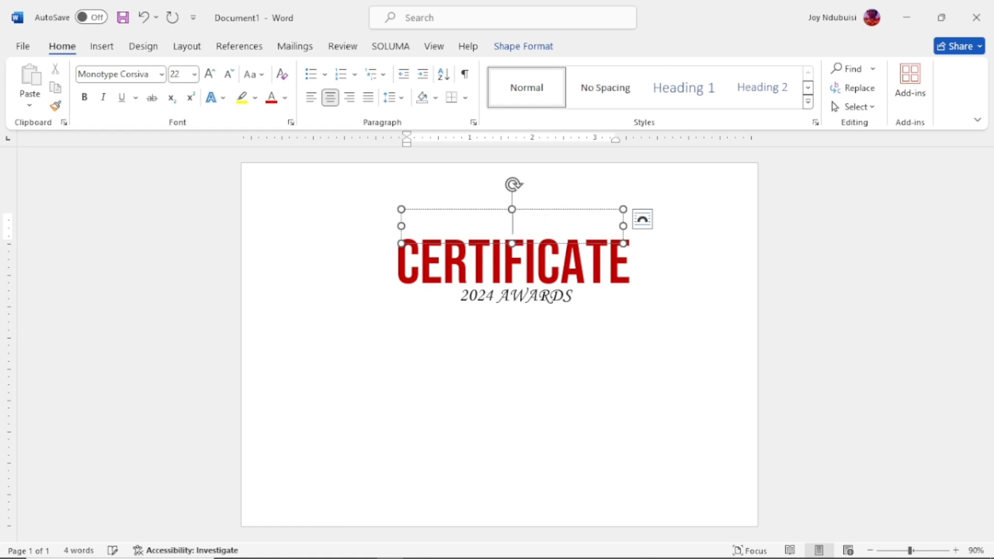
{"action": "type", "text": "COMPZNY"}
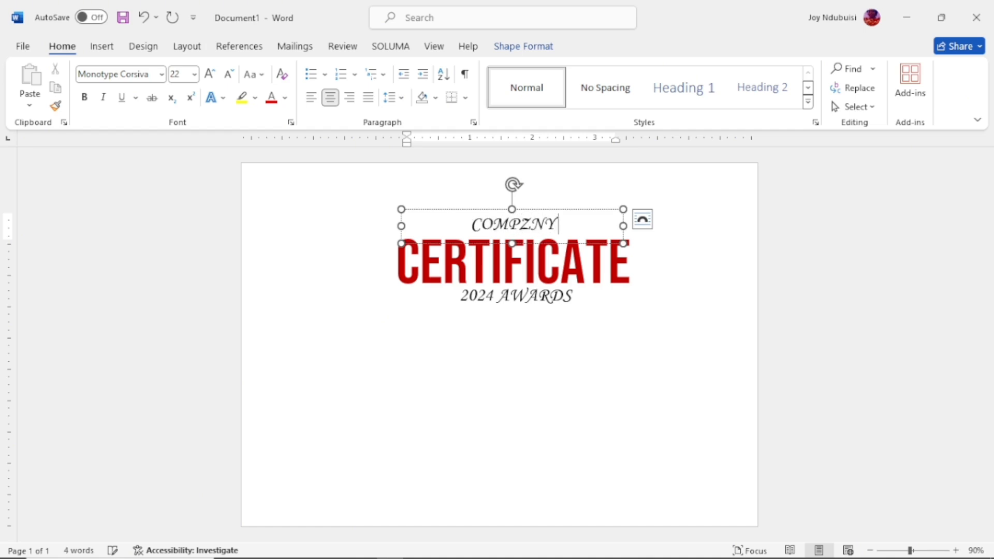
{"action": "key", "text": "BackSpace"}
{"action": "key", "text": "BackSpace"}
{"action": "key", "text": "BackSpace"}
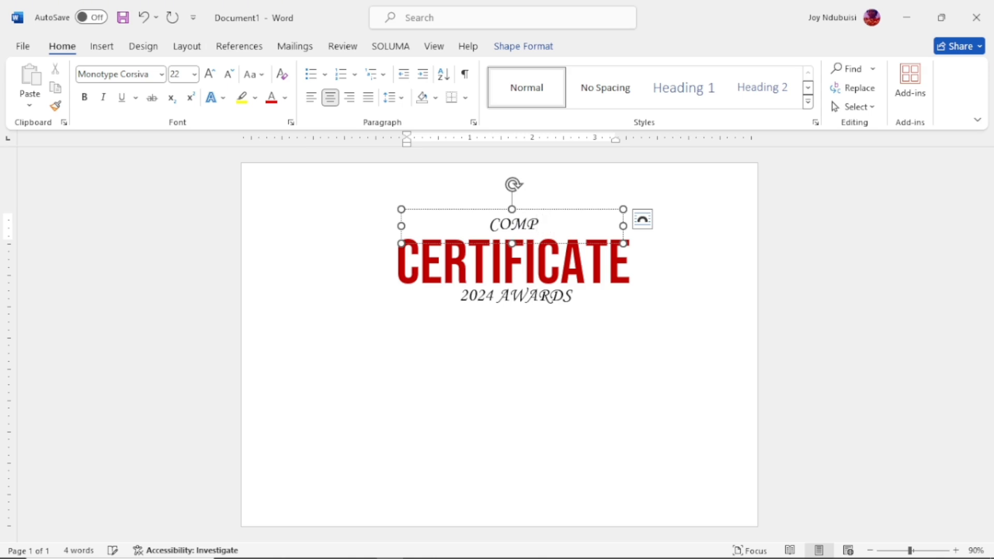
{"action": "type", "text": "ANY"}
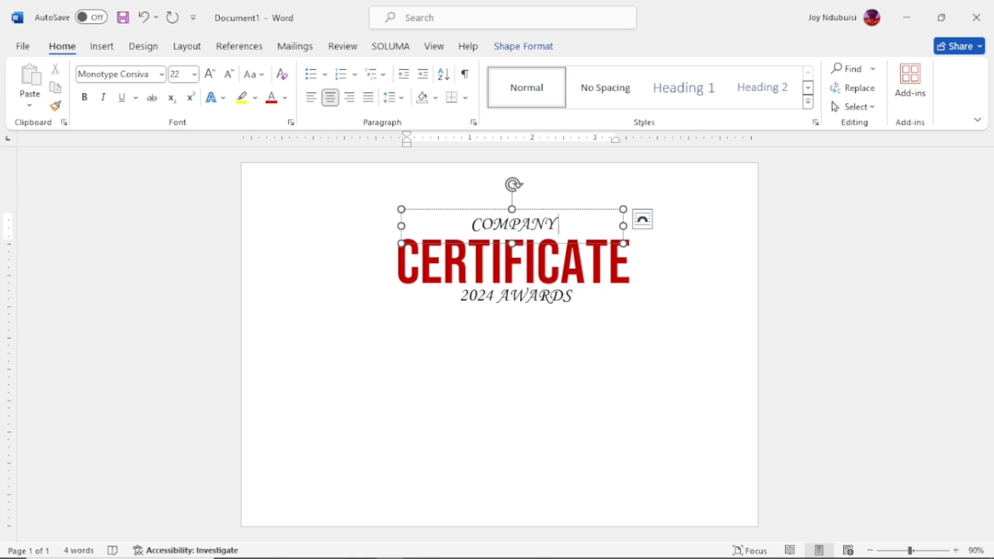
{"action": "type", "text": "NAME"}
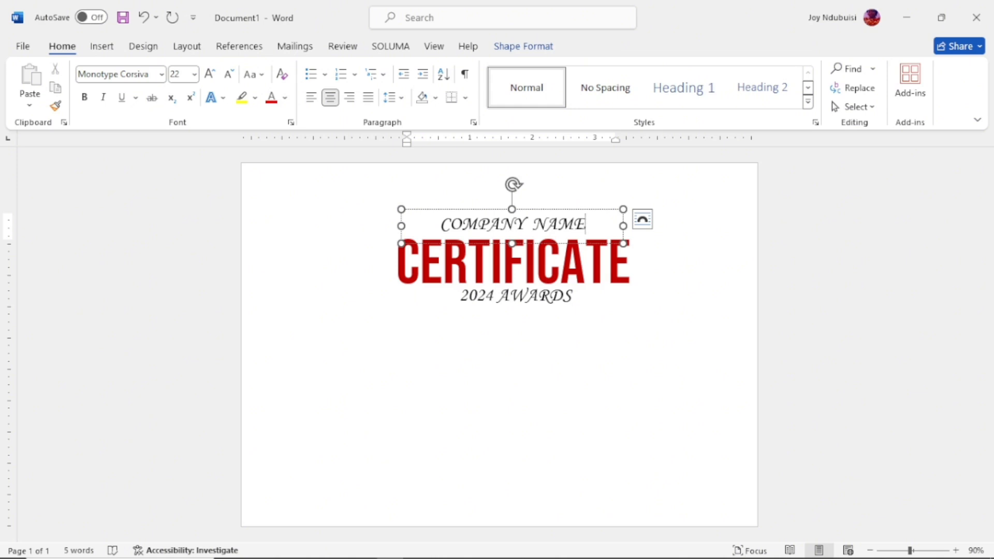
Step: Make the COMPANY NAME text bold and remove the extra space between its two words
{"action": "left_click", "coordinate": [483, 209]}
{"action": "left_click", "coordinate": [122, 98]}
{"action": "left_click", "coordinate": [84, 97]}
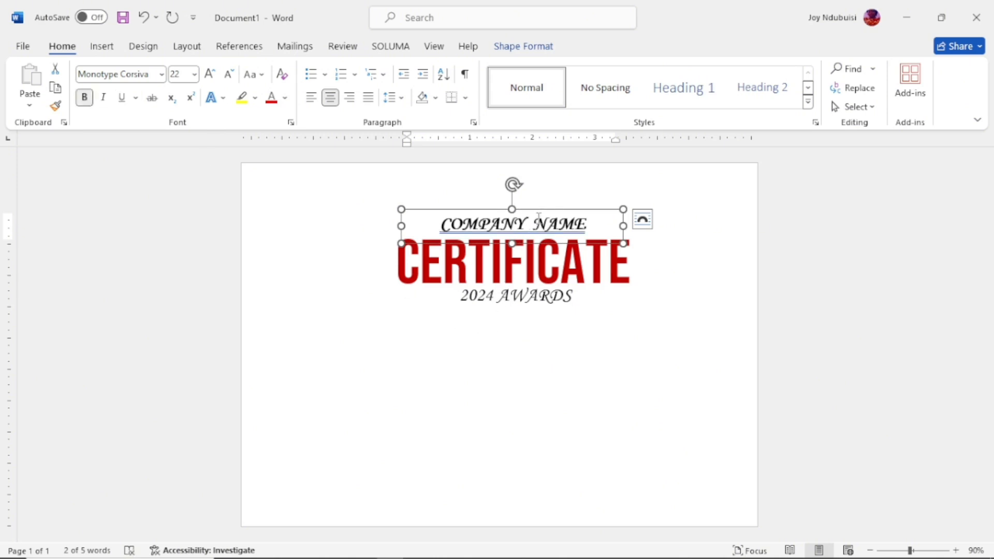
{"action": "left_click", "coordinate": [538, 216]}
{"action": "key", "text": "BackSpace"}
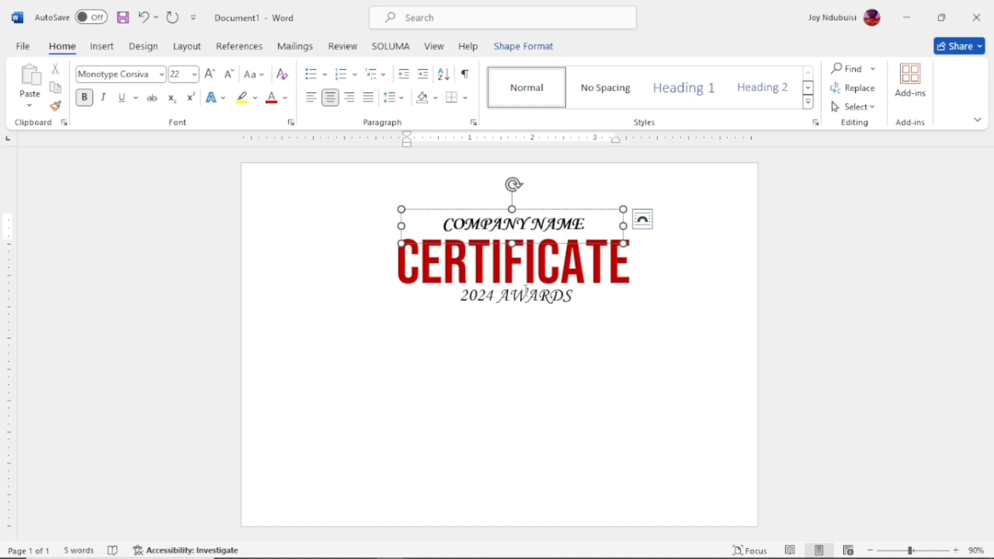
Step: Make the 2024 AWARDS text bold and shrink its box around the text, keeping it centred beneath the title
{"action": "left_click", "coordinate": [526, 294]}
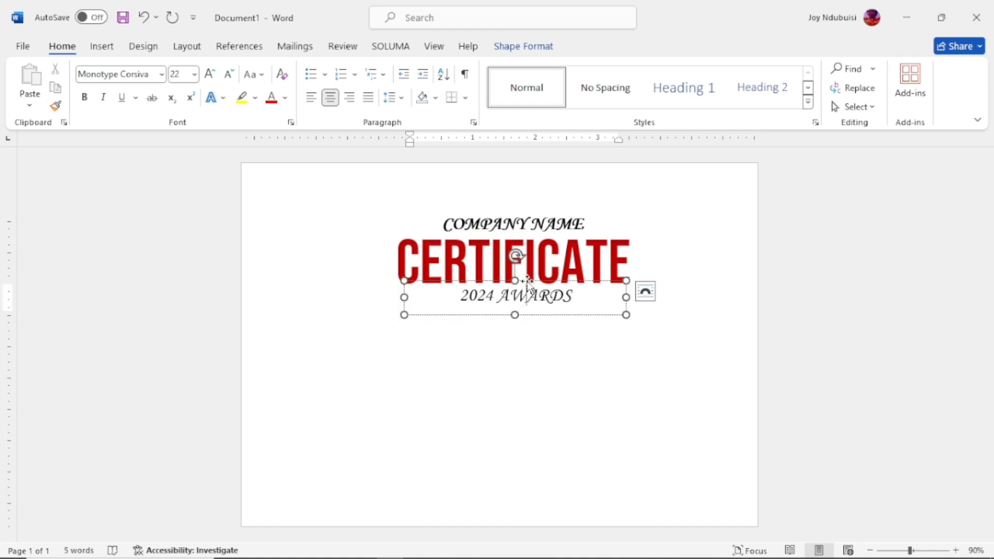
{"action": "left_click", "coordinate": [527, 282]}
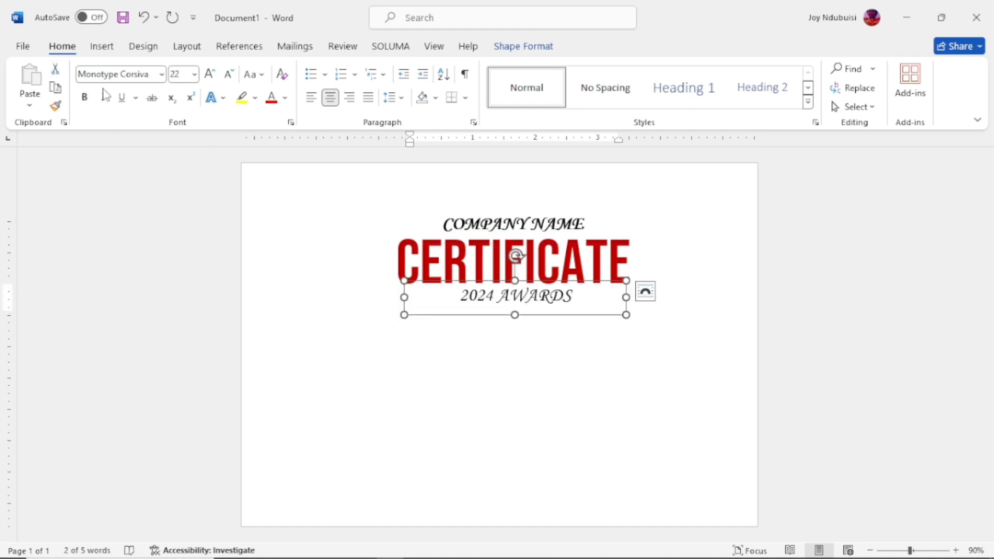
{"action": "left_click", "coordinate": [84, 97]}
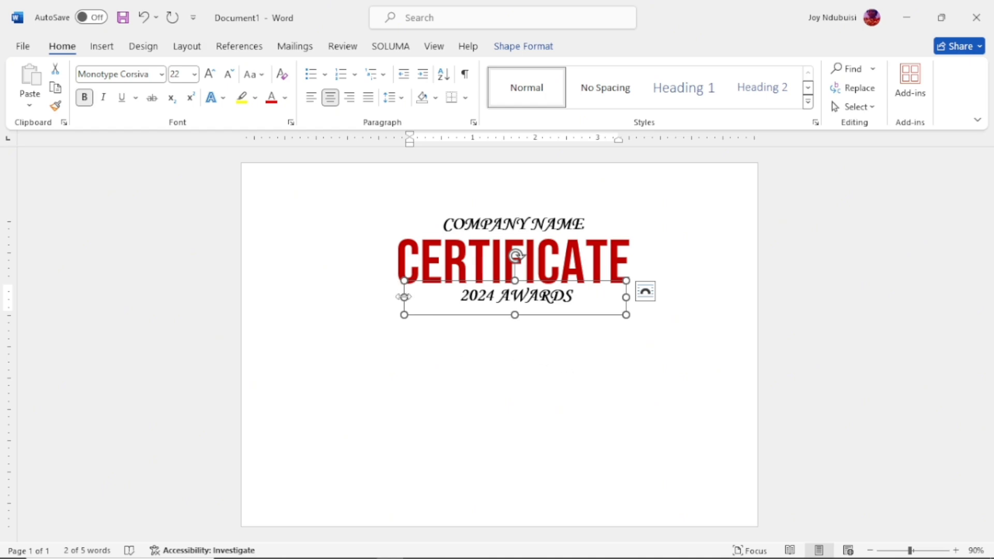
{"action": "left_click_drag", "start_coordinate": [404, 297], "coordinate": [481, 296]}
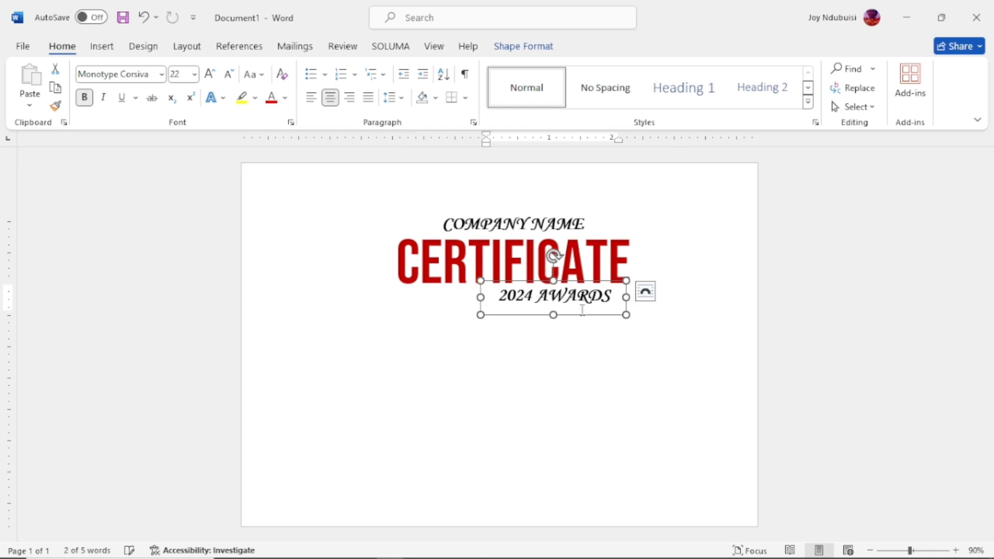
{"action": "left_click_drag", "start_coordinate": [553, 315], "coordinate": [497, 314]}
Step: Narrow the COMPANY NAME box around its text and shift it left so it is centred above the title
{"action": "left_click", "coordinate": [502, 209]}
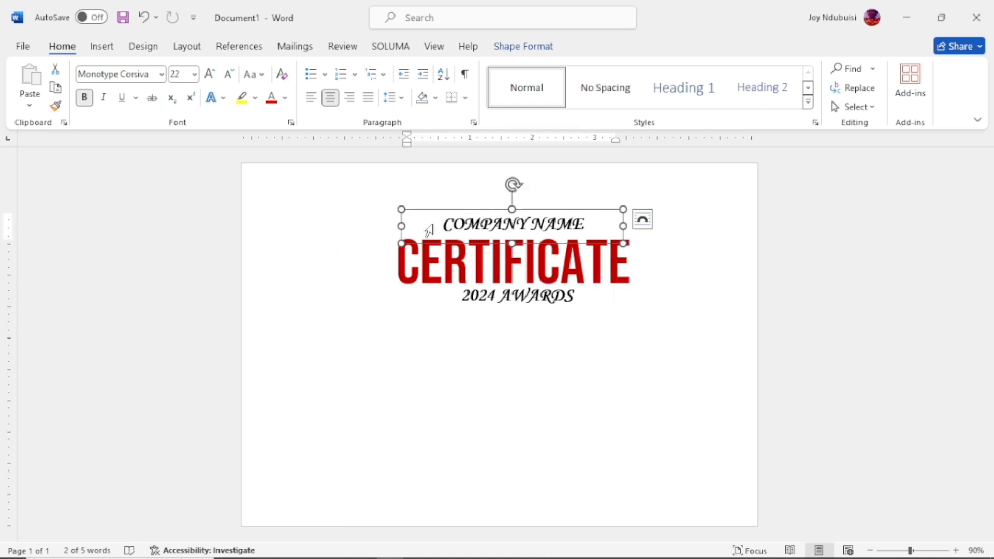
{"action": "left_click_drag", "start_coordinate": [397, 228], "coordinate": [459, 224]}
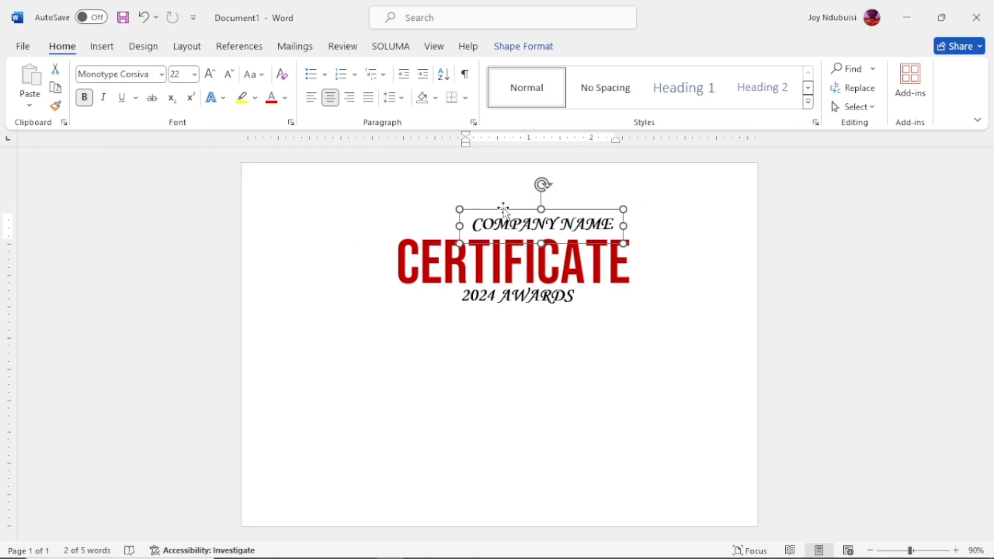
{"action": "key", "text": "Left"}
{"action": "key", "text": "Left"}
{"action": "key", "text": "Left"}
{"action": "key", "text": "Left"}
{"action": "key", "text": "Left"}
{"action": "key", "text": "Left"}
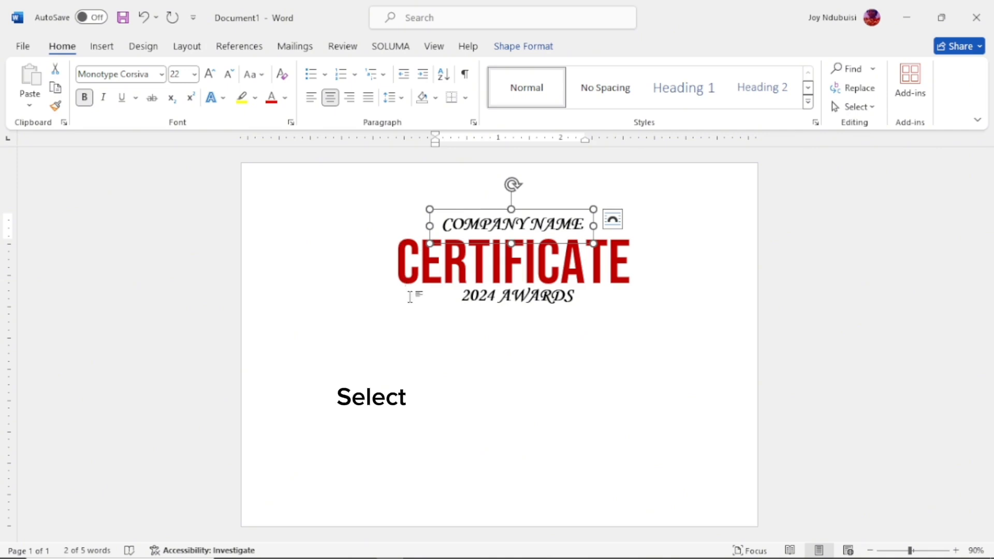
Step: Align the COMPANY NAME, CERTIFICATE and 2024 AWARDS boxes to a common horizontal centre, undoing the middle alignment that stacks them
{"action": "left_click", "coordinate": [413, 295], "text": "ctrl"}
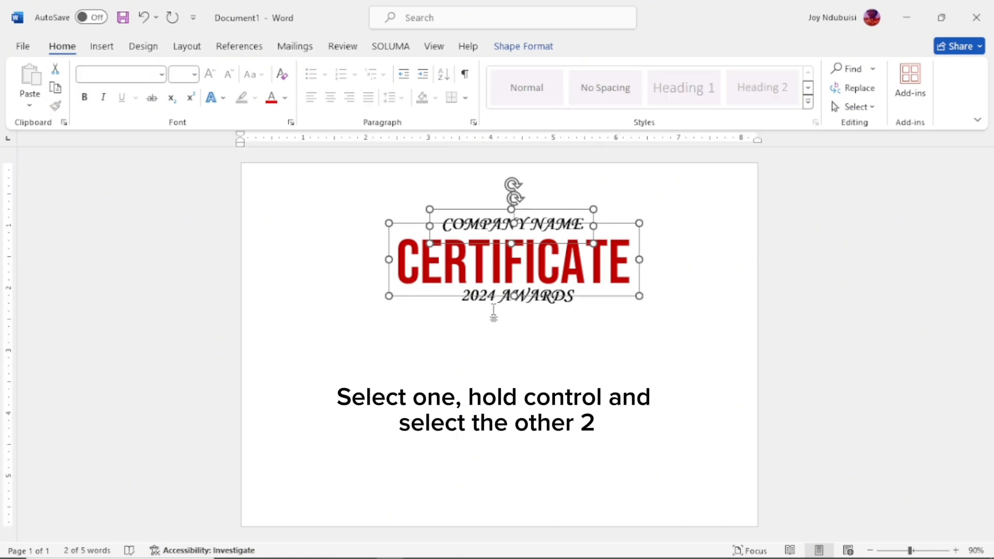
{"action": "left_click", "coordinate": [496, 309], "text": "ctrl"}
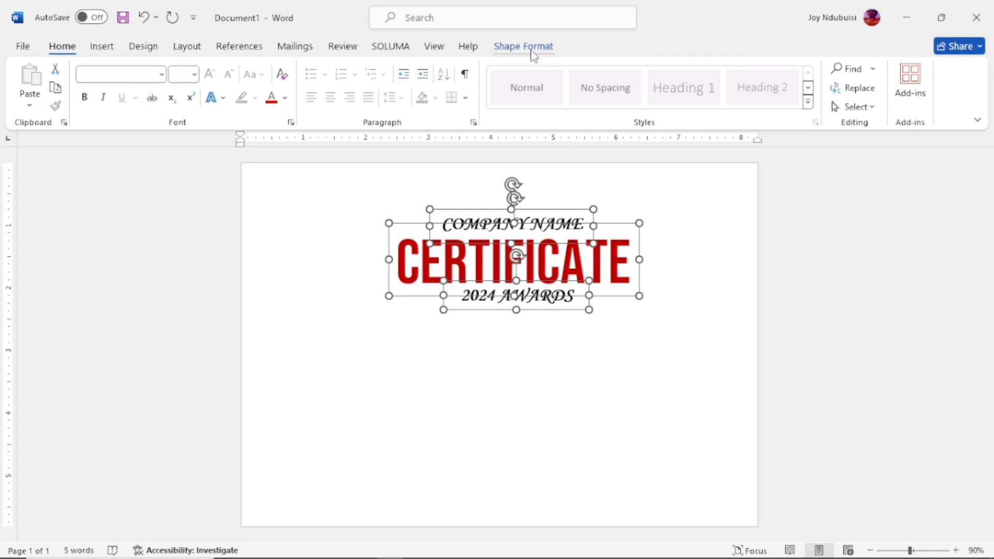
{"action": "left_click", "coordinate": [534, 56]}
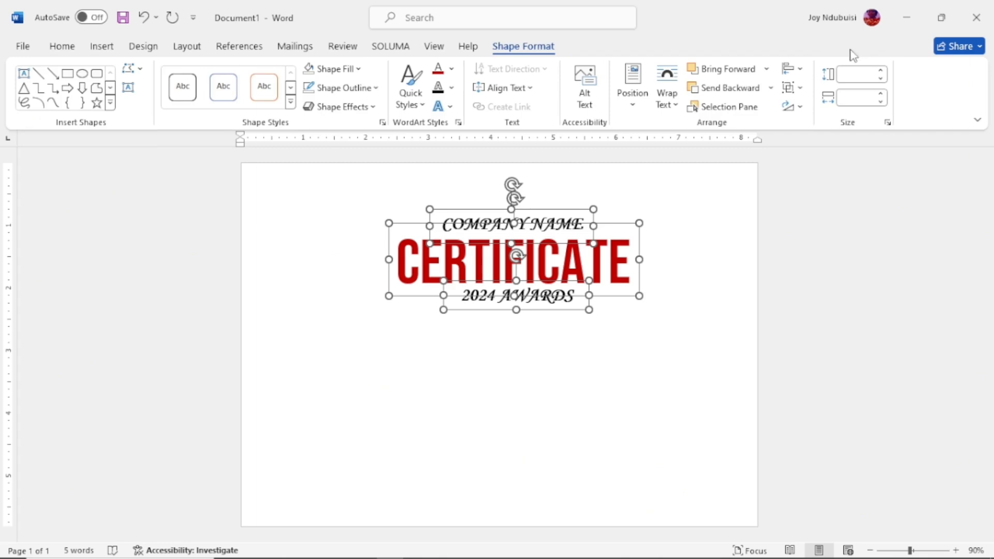
{"action": "left_click", "coordinate": [800, 69]}
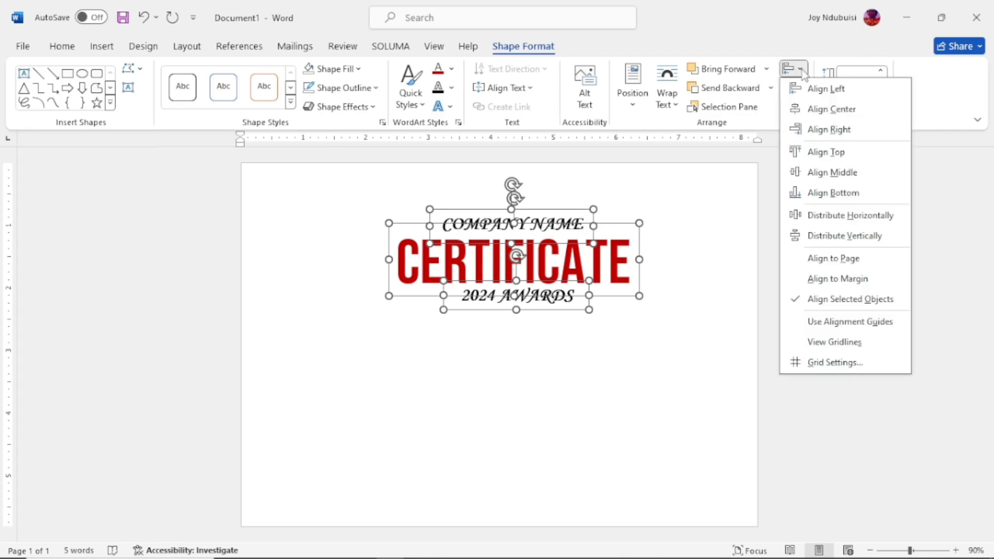
{"action": "left_click", "coordinate": [823, 172]}
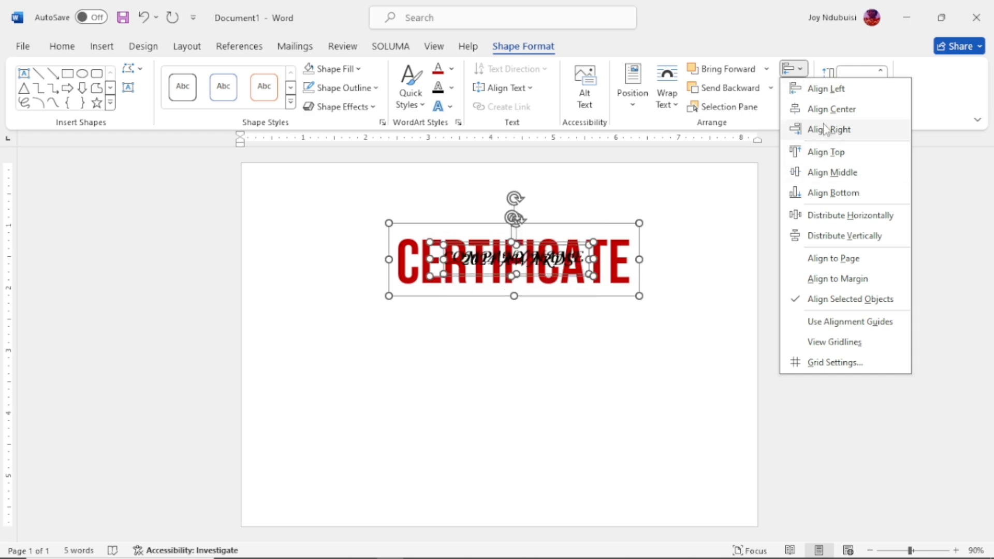
{"action": "left_click", "coordinate": [825, 109]}
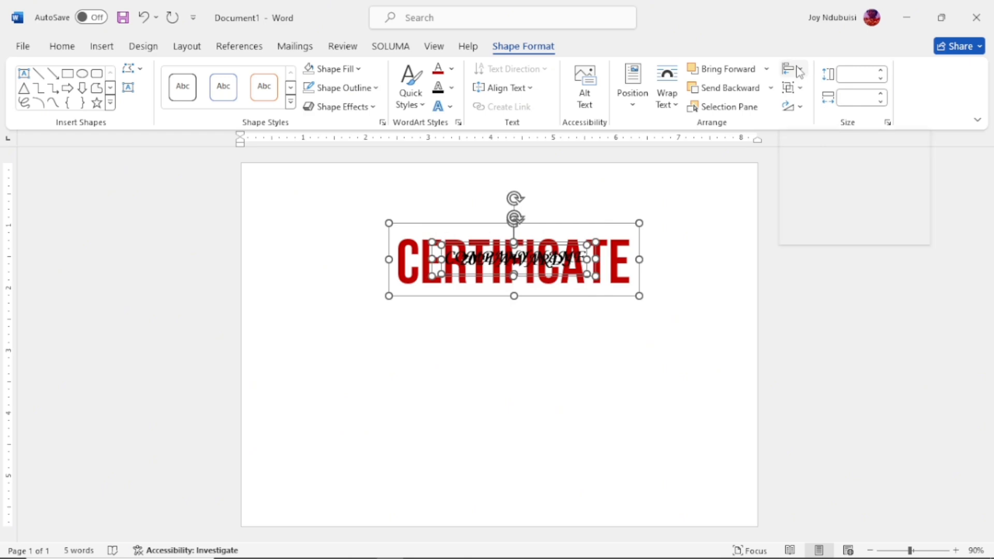
{"action": "key", "text": "ctrl+z"}
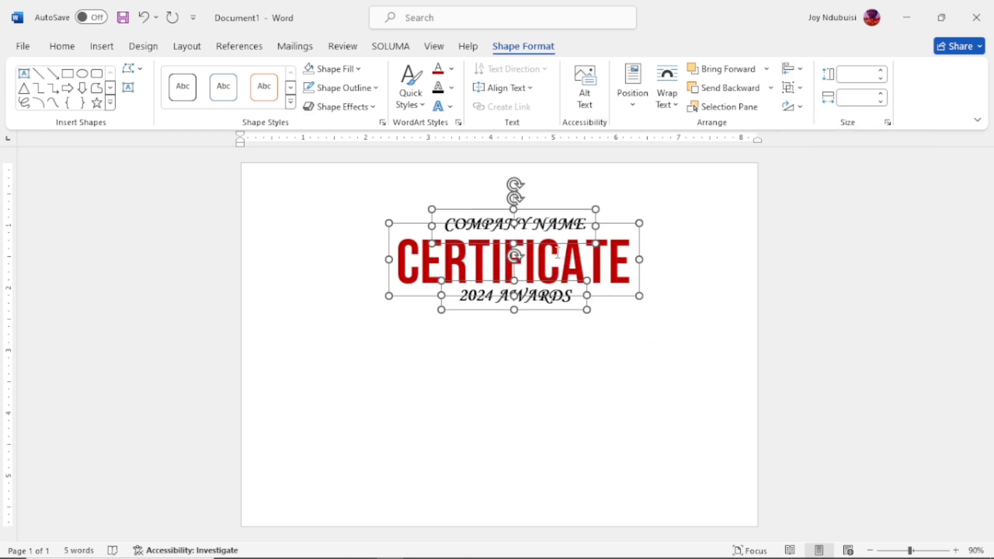
Step: Group the three heading text boxes and move the group slightly up and left to centre it on the page
{"action": "right_click", "coordinate": [462, 313]}
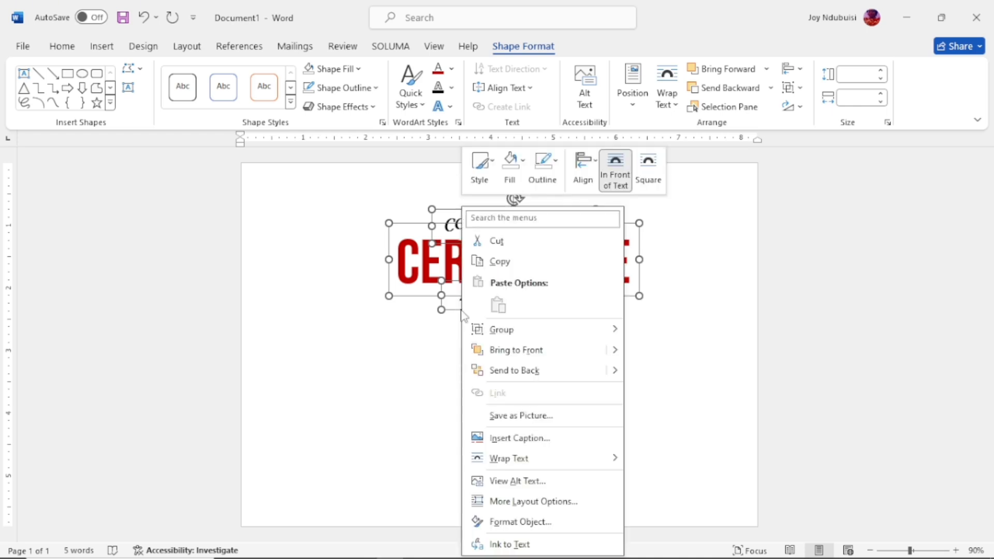
{"action": "mouse_move", "coordinate": [517, 330]}
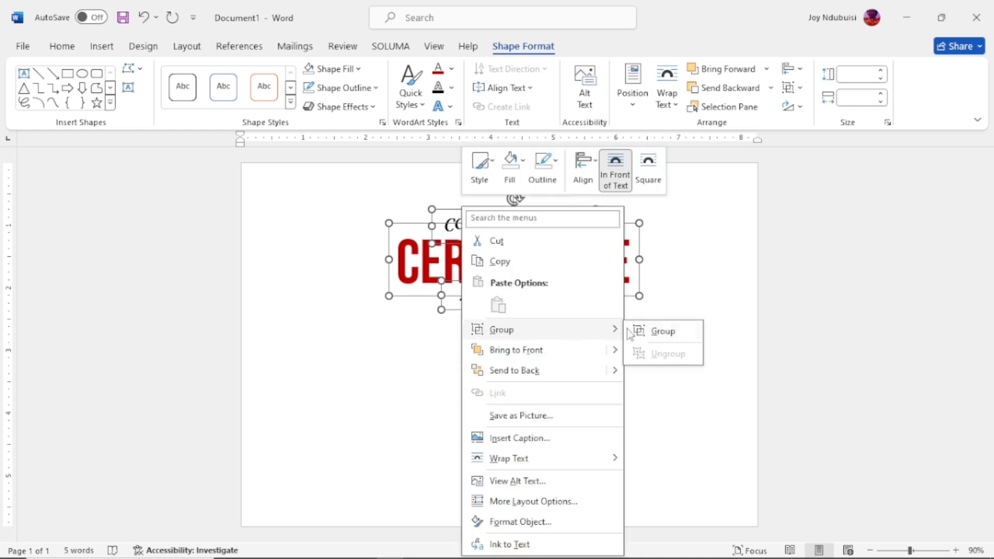
{"action": "left_click", "coordinate": [653, 332]}
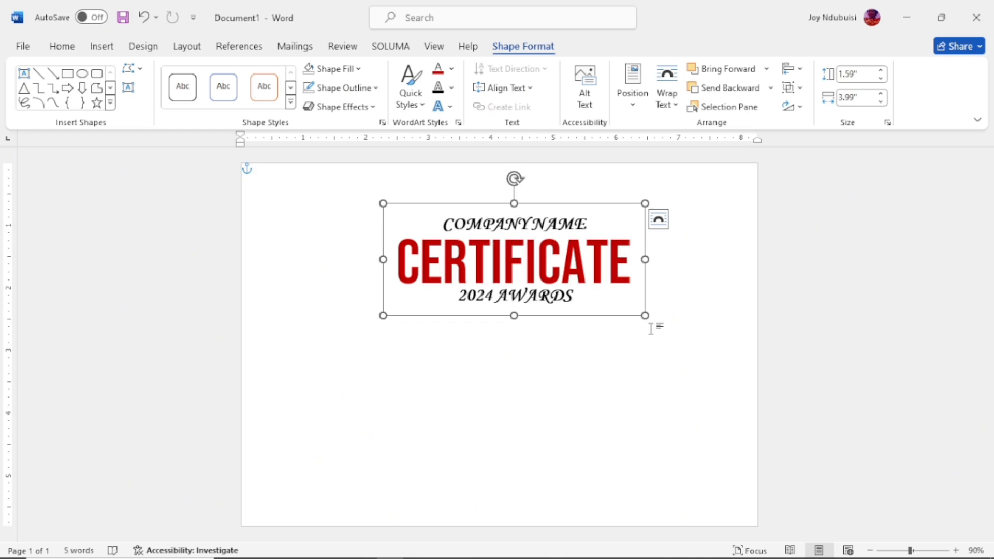
{"action": "left_click_drag", "start_coordinate": [592, 315], "coordinate": [578, 306]}
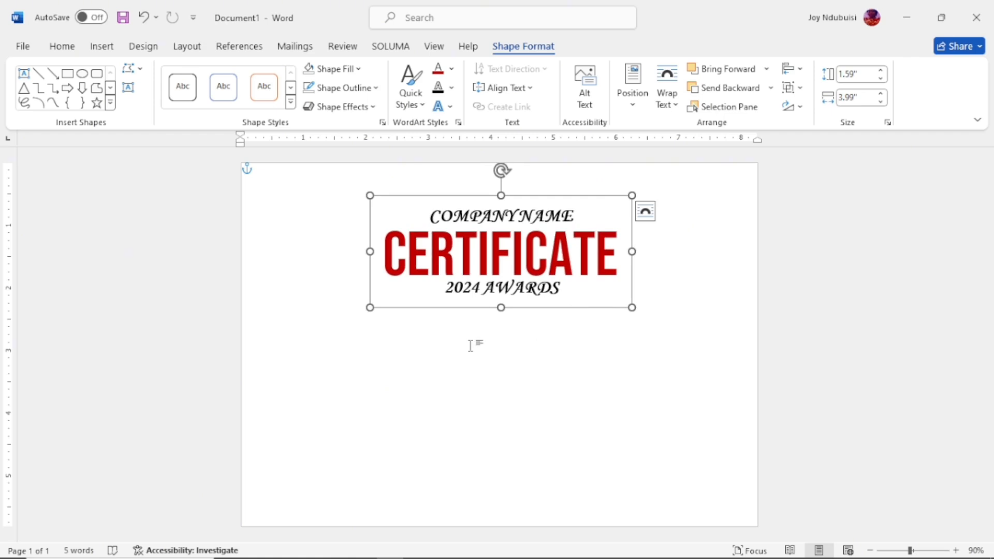
Step: Draw a 32-point star about 1.84" by 1.9" below the title and make its points shallow like a scalloped seal
{"action": "left_click", "coordinate": [111, 104]}
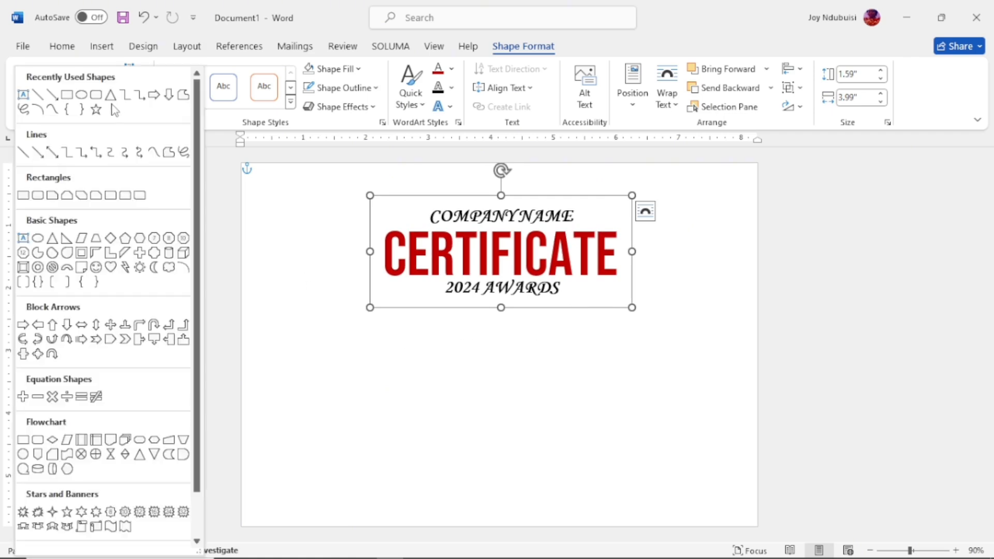
{"action": "left_click", "coordinate": [197, 541]}
{"action": "left_click", "coordinate": [196, 540]}
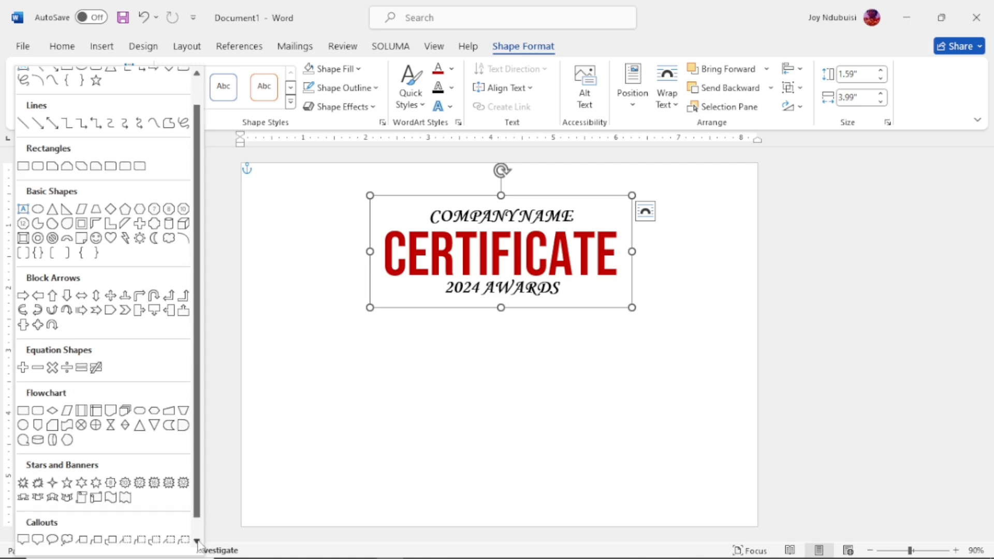
{"action": "left_click", "coordinate": [184, 483]}
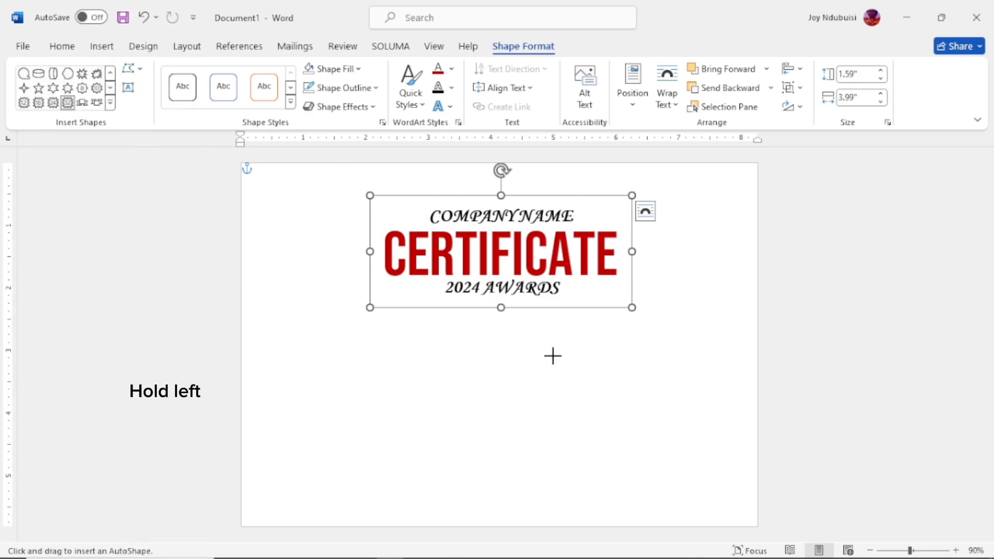
{"action": "left_click_drag", "start_coordinate": [555, 358], "coordinate": [672, 471]}
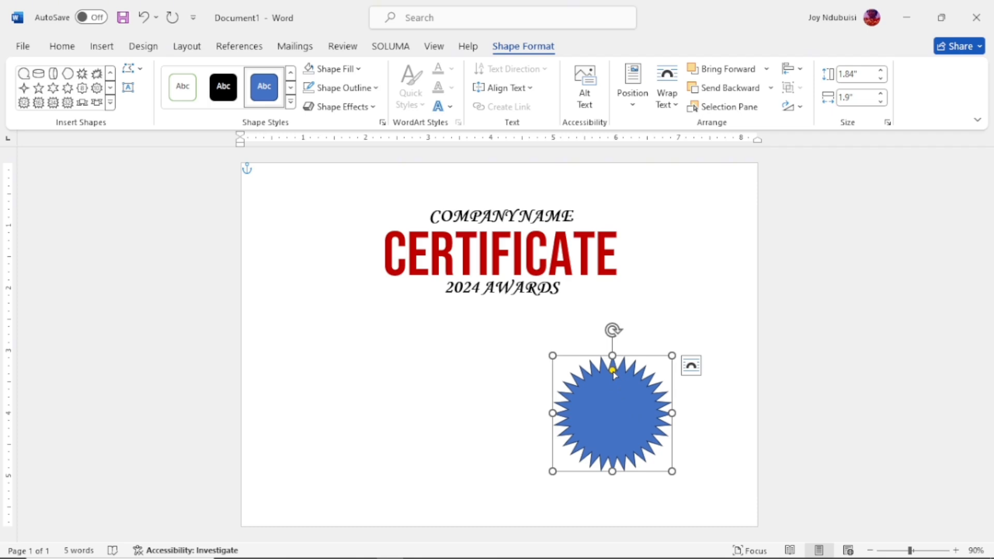
{"action": "left_click_drag", "start_coordinate": [612, 371], "coordinate": [614, 361]}
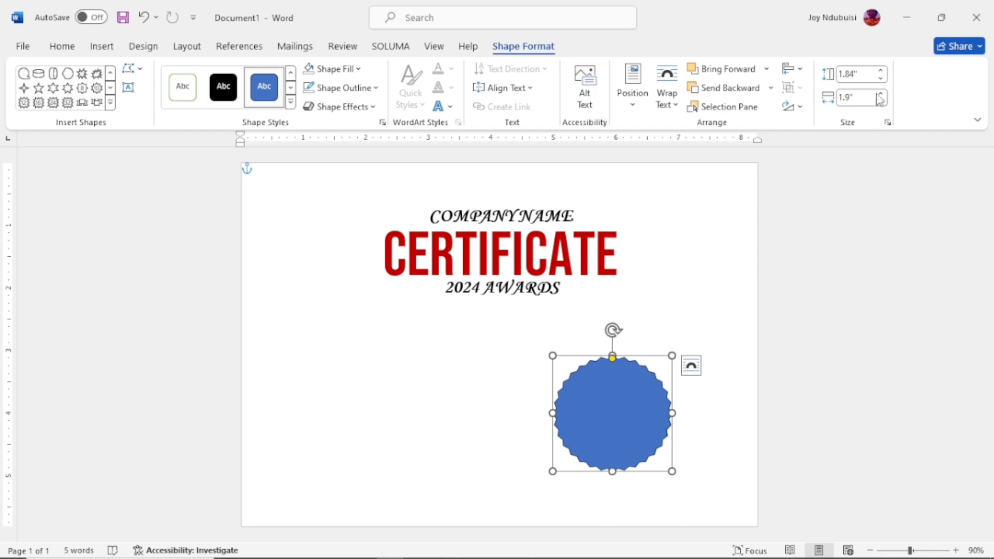
Step: Set the seal shape's height and width to 1.7"
{"action": "left_click", "coordinate": [854, 75]}
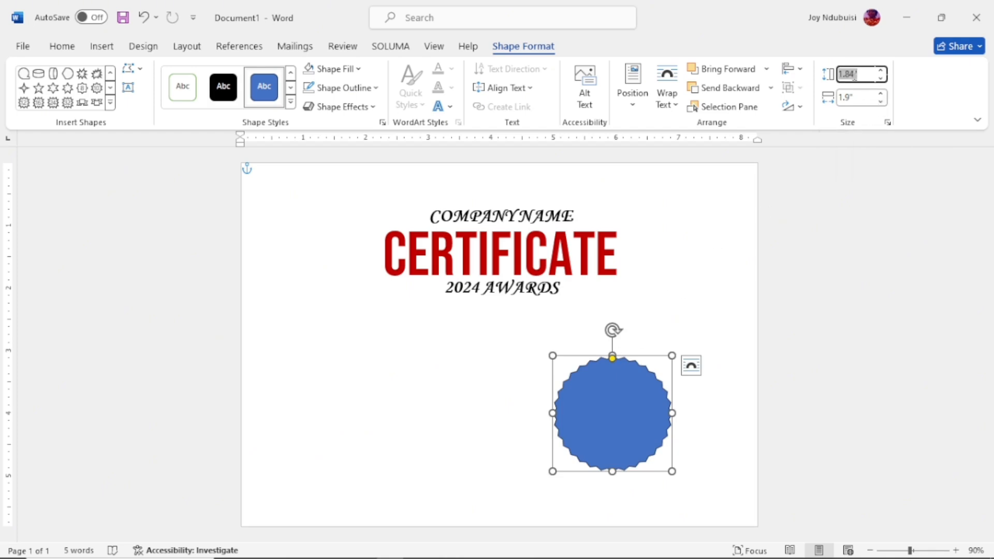
{"action": "left_click", "coordinate": [854, 75]}
{"action": "key", "text": "BackSpace"}
{"action": "key", "text": "BackSpace"}
{"action": "type", "text": "7"}
{"action": "left_click", "coordinate": [852, 98]}
{"action": "left_click", "coordinate": [853, 98]}
{"action": "key", "text": "BackSpace"}
{"action": "key", "text": "BackSpace"}
{"action": "type", "text": "7"}
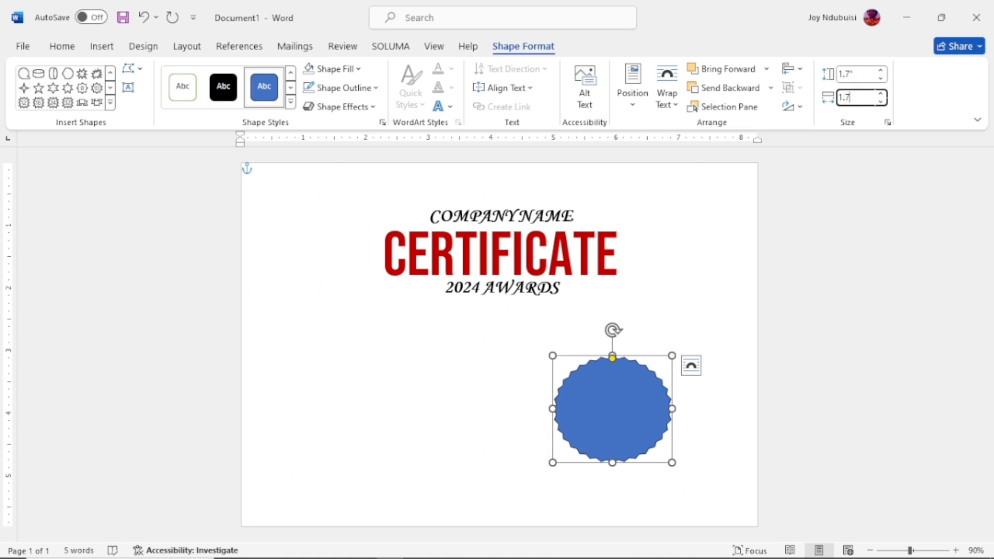
{"action": "key", "text": "Return"}
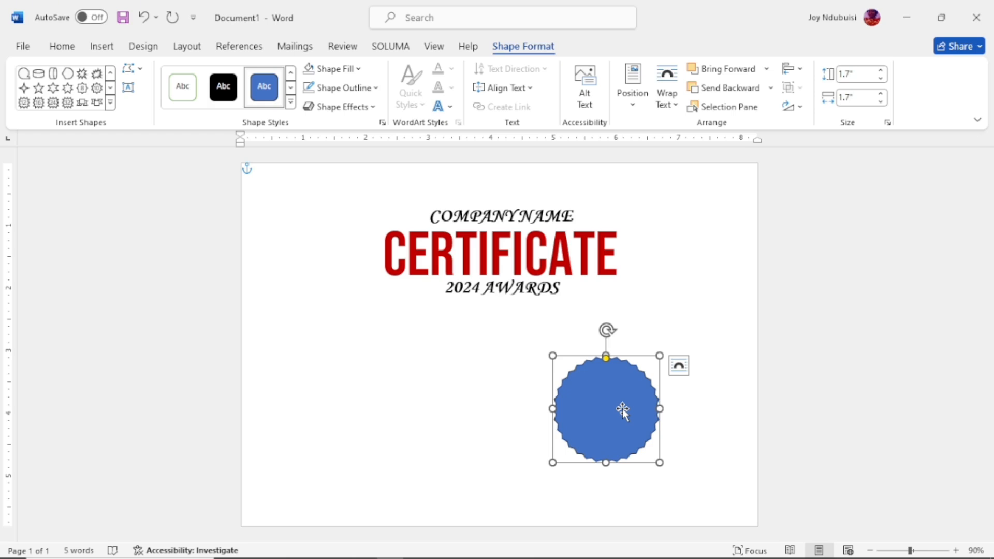
Step: Duplicate the seal shape twice and spread the copies out, one to its left and one to its lower right
{"action": "key", "text": "ctrl+d"}
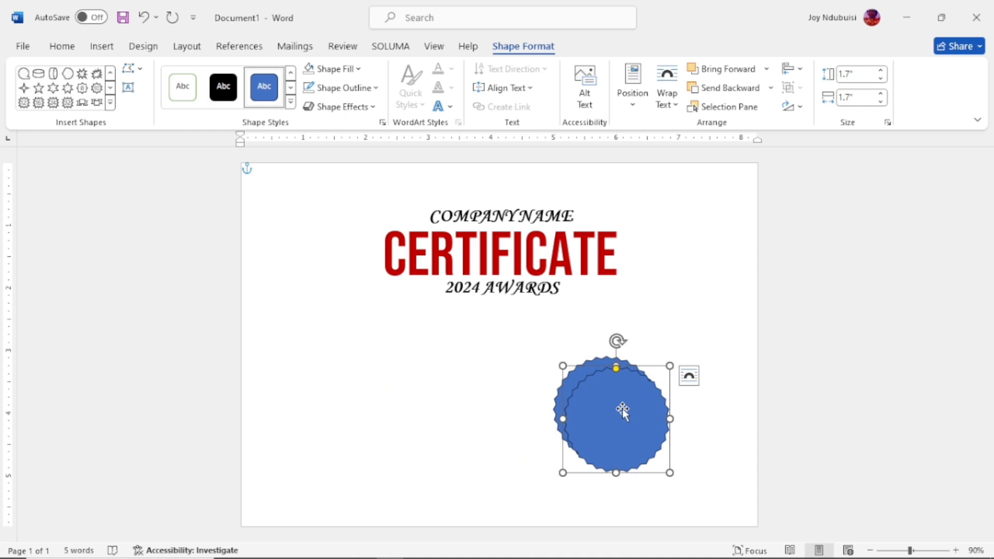
{"action": "key", "text": "ctrl+d"}
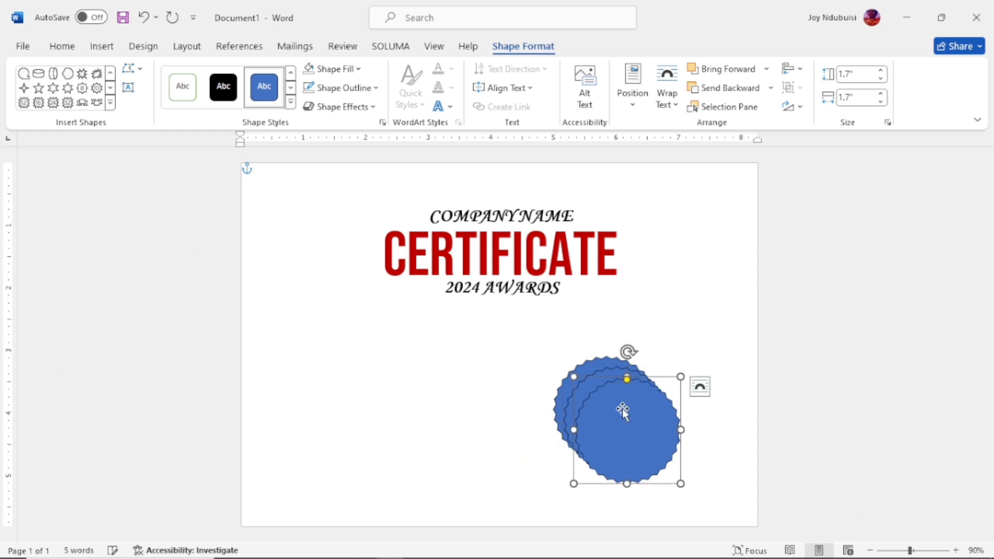
{"action": "left_click_drag", "start_coordinate": [623, 408], "coordinate": [470, 408]}
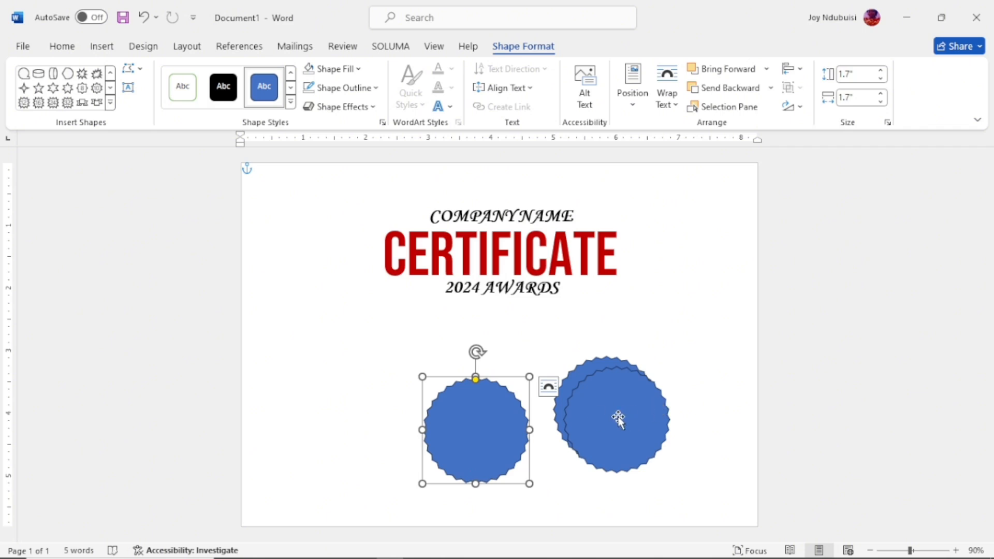
{"action": "left_click_drag", "start_coordinate": [618, 418], "coordinate": [349, 409]}
{"action": "left_click_drag", "start_coordinate": [450, 448], "coordinate": [700, 465]}
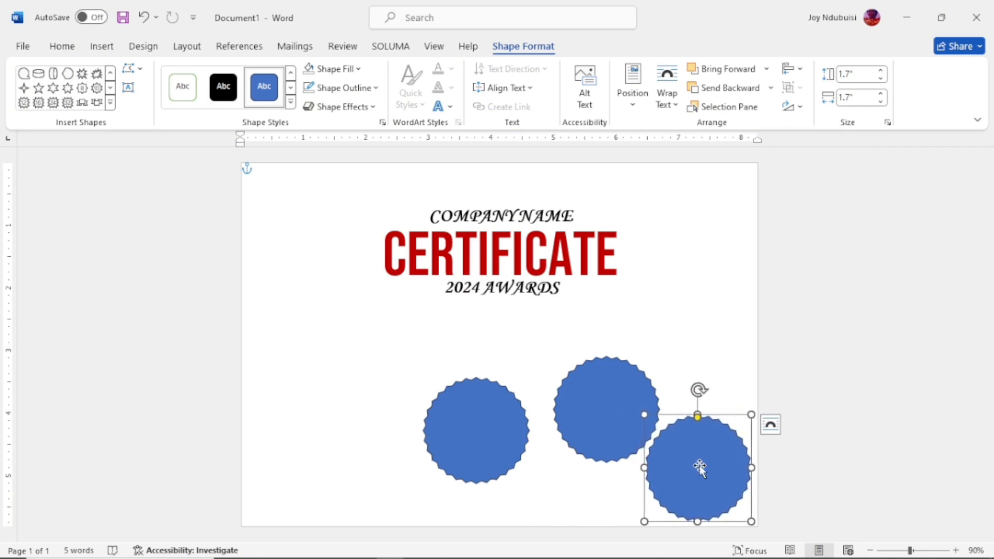
Step: Resize the left seal copy to 1.4" high and 1.4" wide
{"action": "left_click", "coordinate": [477, 422]}
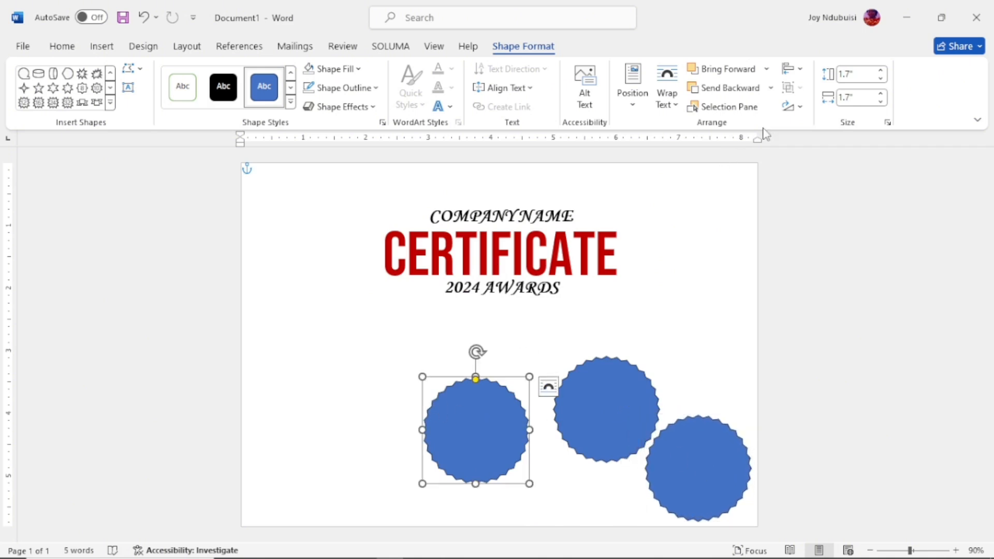
{"action": "left_click", "coordinate": [851, 72]}
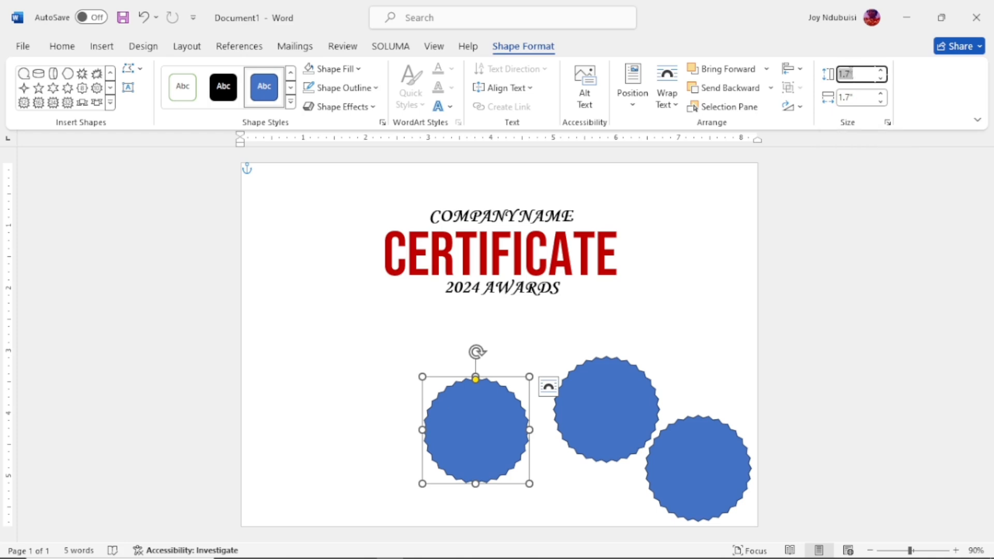
{"action": "type", "text": "1.4"}
{"action": "key", "text": "Return"}
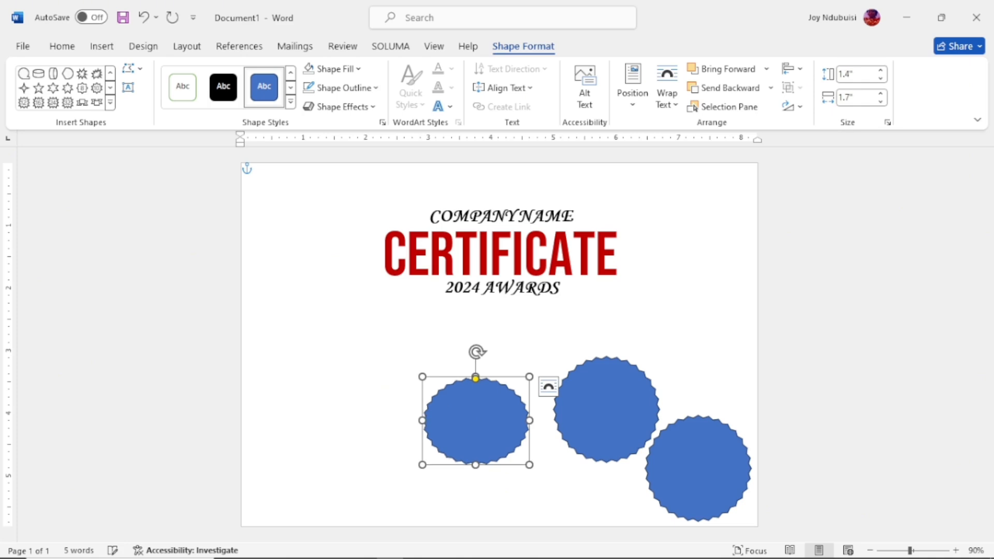
{"action": "left_click", "coordinate": [851, 96]}
{"action": "type", "text": "1.4"}
{"action": "key", "text": "Return"}
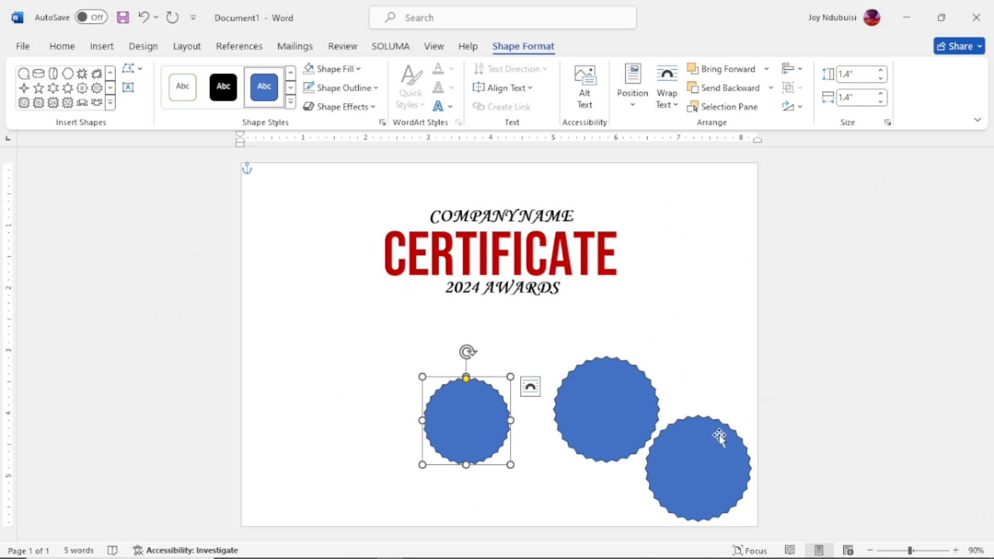
Step: Resize the lower-right seal copy to 1" high and 1" wide
{"action": "left_click", "coordinate": [700, 454]}
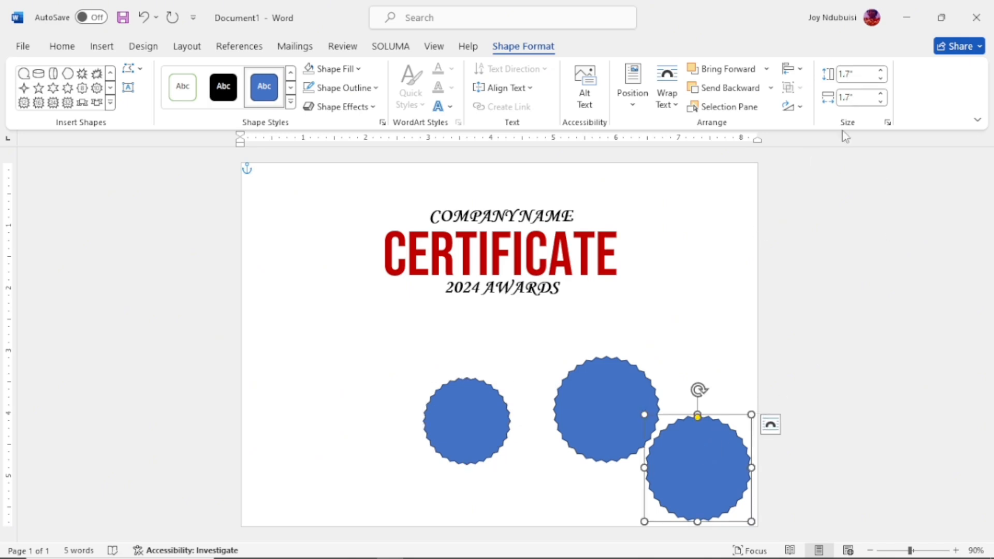
{"action": "left_click", "coordinate": [848, 74]}
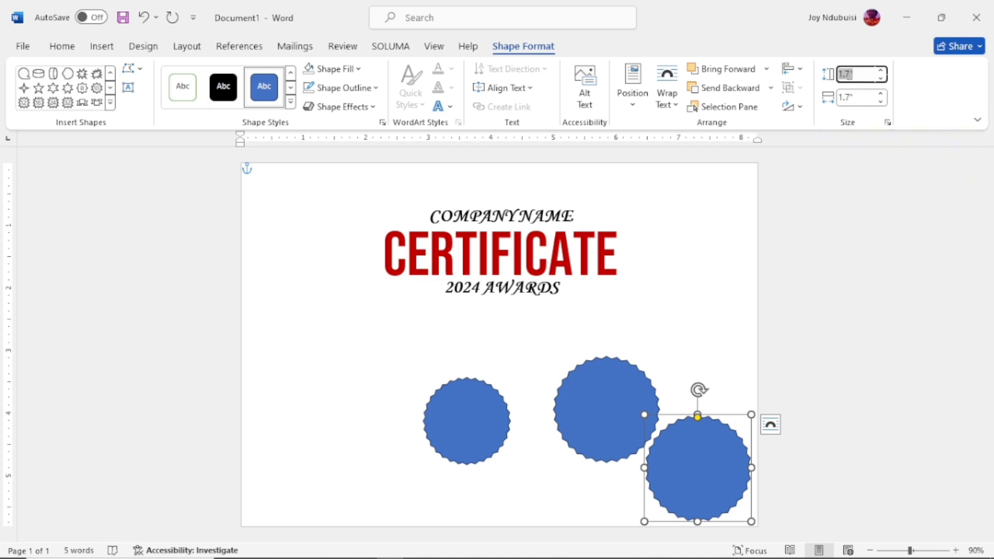
{"action": "type", "text": "1"}
{"action": "key", "text": "Return"}
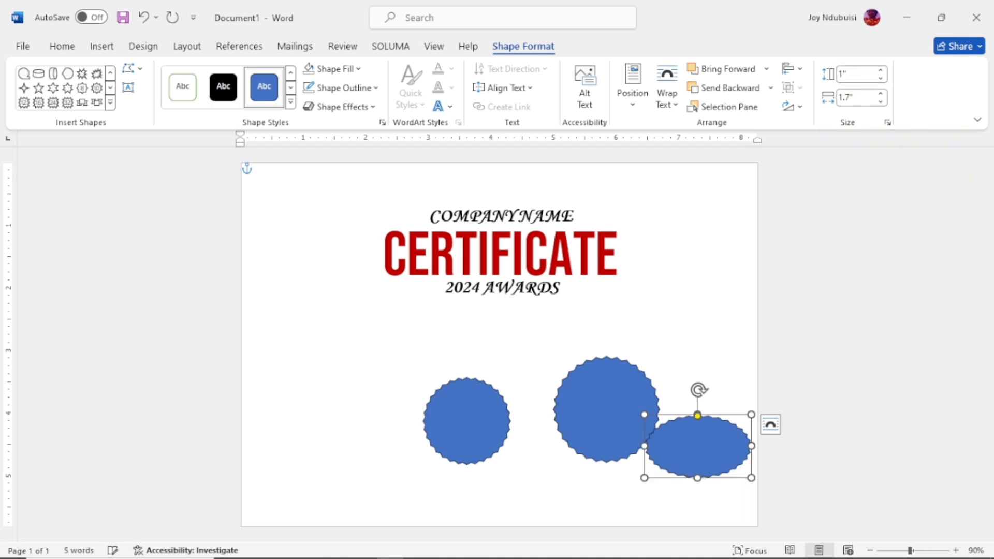
{"action": "left_click", "coordinate": [848, 97]}
{"action": "type", "text": "1"}
{"action": "key", "text": "Return"}
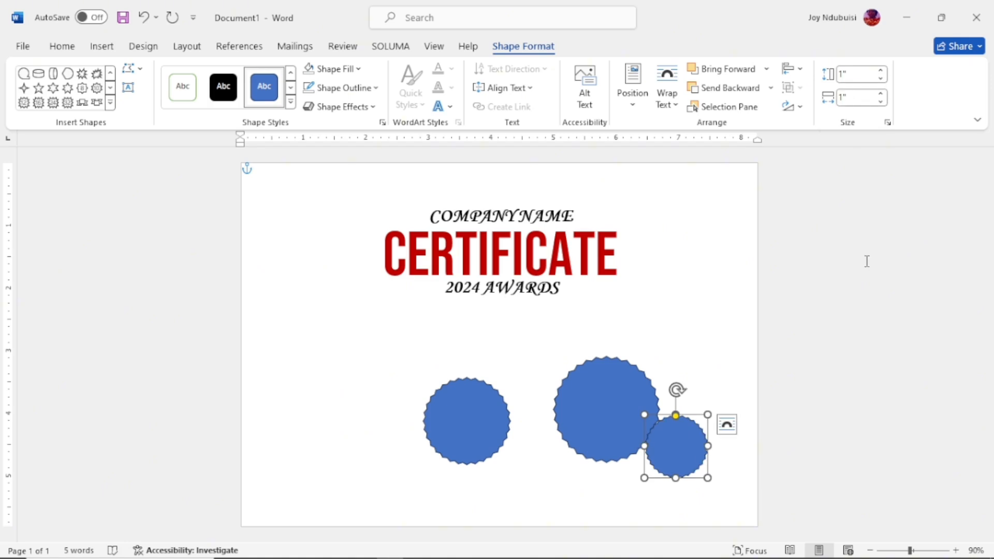
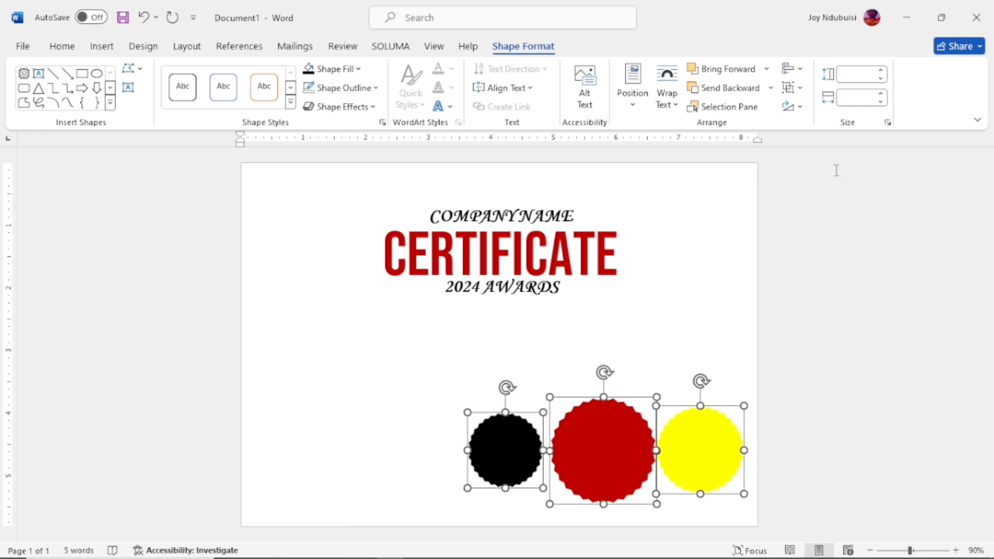
Step: Centre the red, yellow and black seal shapes on one another horizontally and group them into one object
{"action": "left_click", "coordinate": [799, 69]}
{"action": "left_click", "coordinate": [830, 110]}
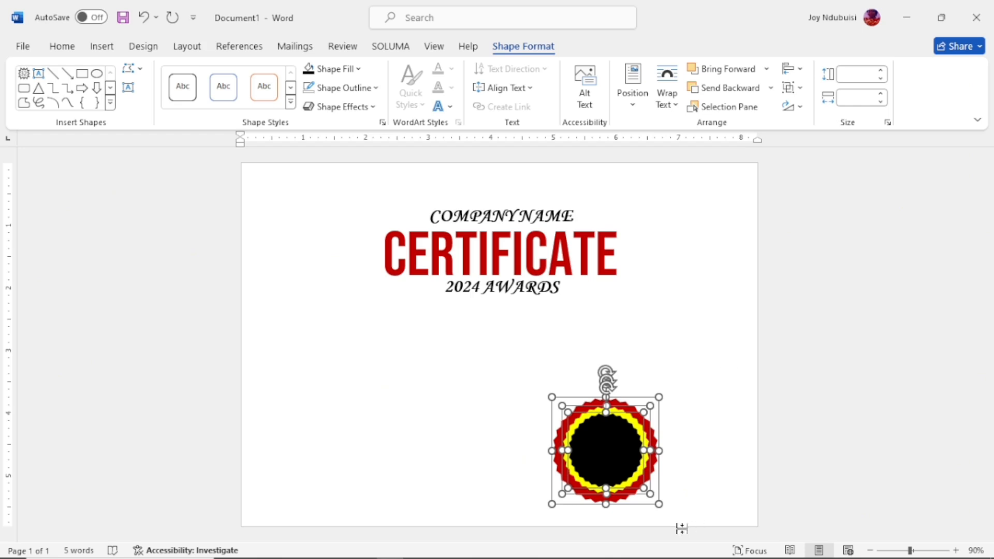
{"action": "right_click", "coordinate": [631, 503]}
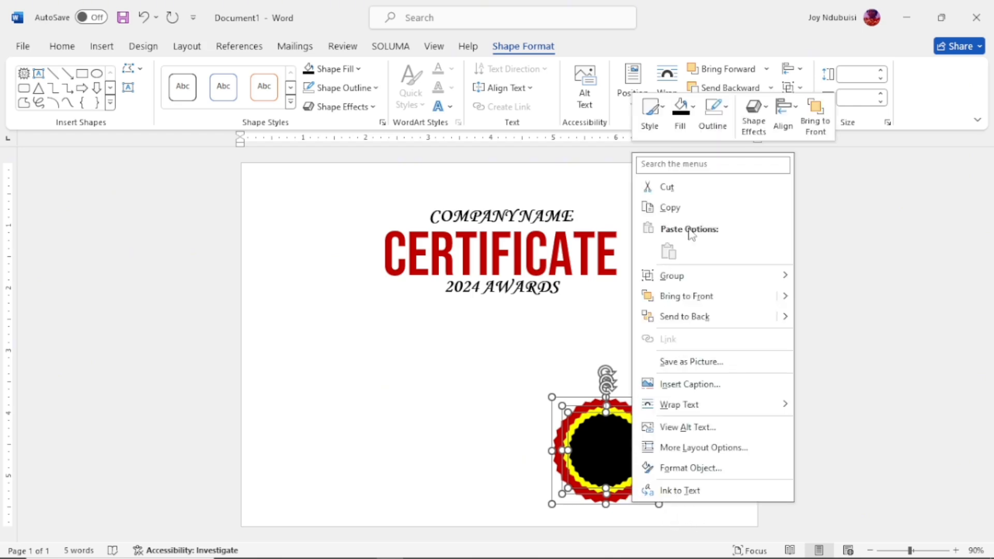
{"action": "mouse_move", "coordinate": [710, 270]}
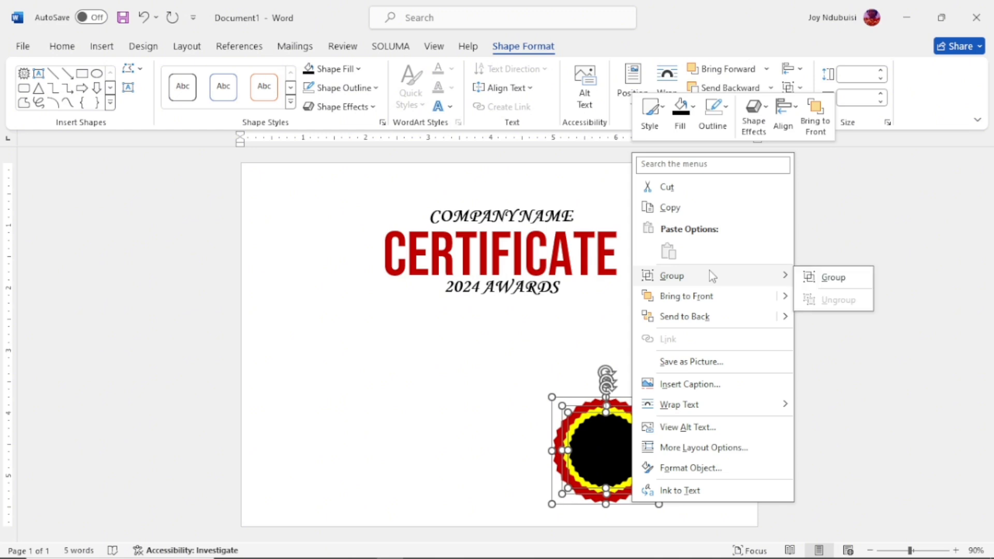
{"action": "left_click", "coordinate": [834, 274]}
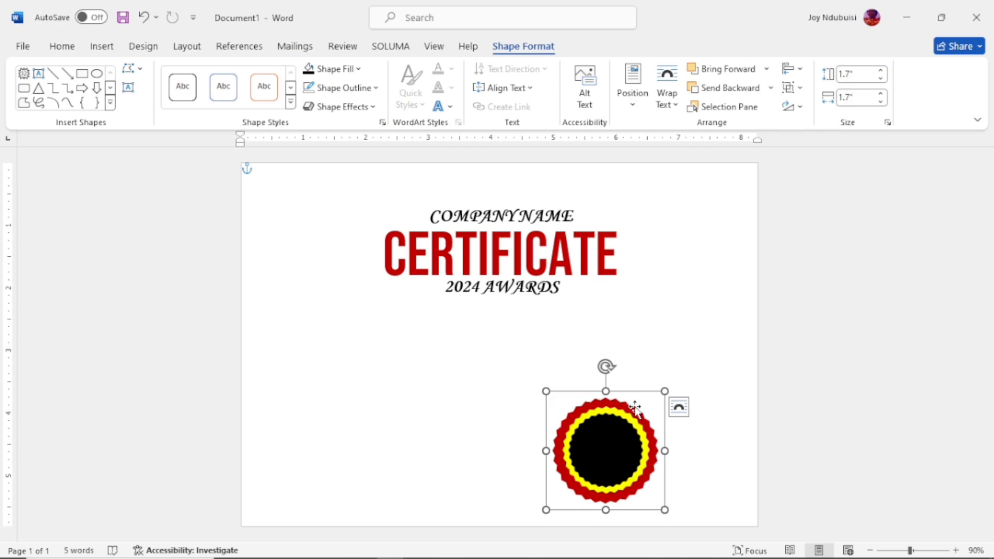
Step: Place the seal group just right of the CERTIFICATE heading and shrink it to about 1.26" high and 1.21" wide
{"action": "left_click_drag", "start_coordinate": [635, 408], "coordinate": [704, 209]}
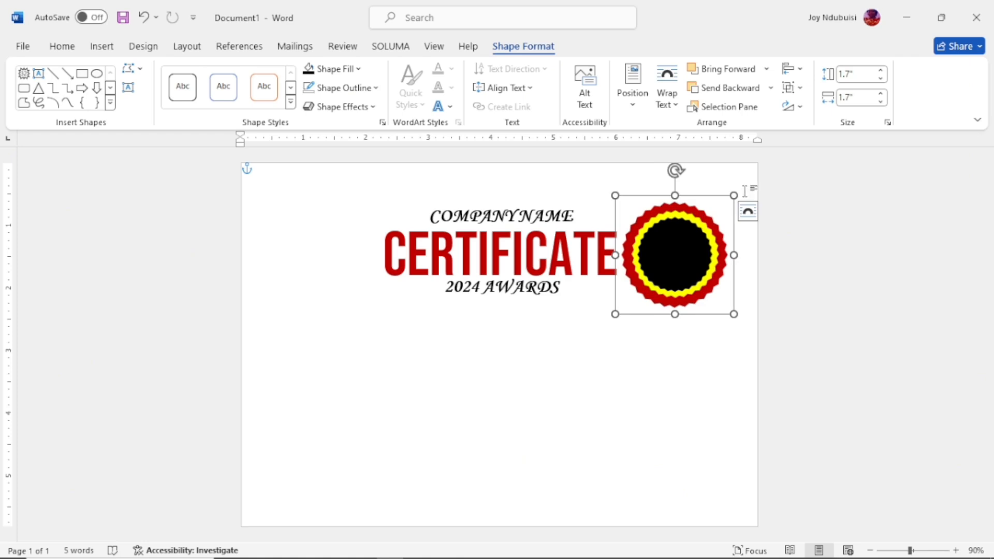
{"action": "left_click", "coordinate": [747, 211]}
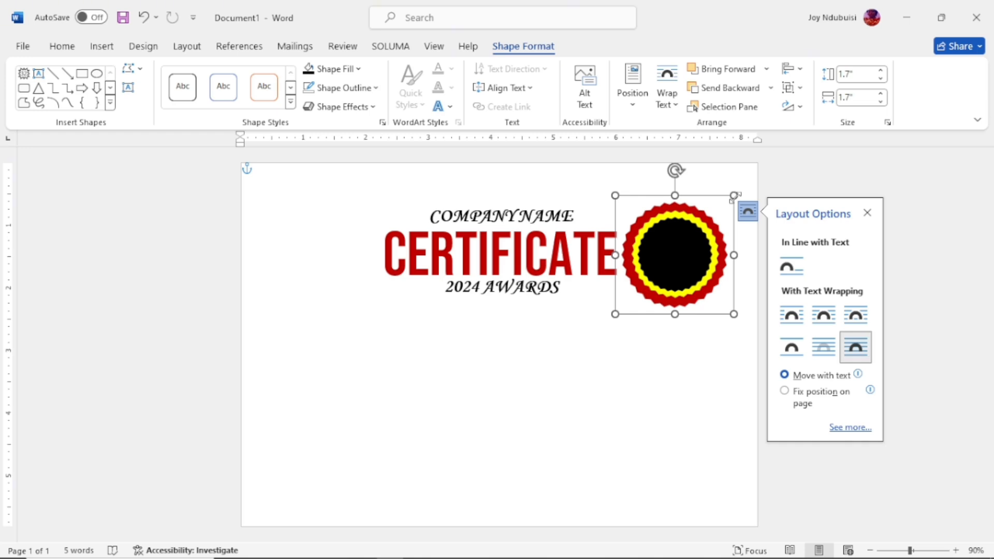
{"action": "left_click_drag", "start_coordinate": [733, 197], "coordinate": [712, 216]}
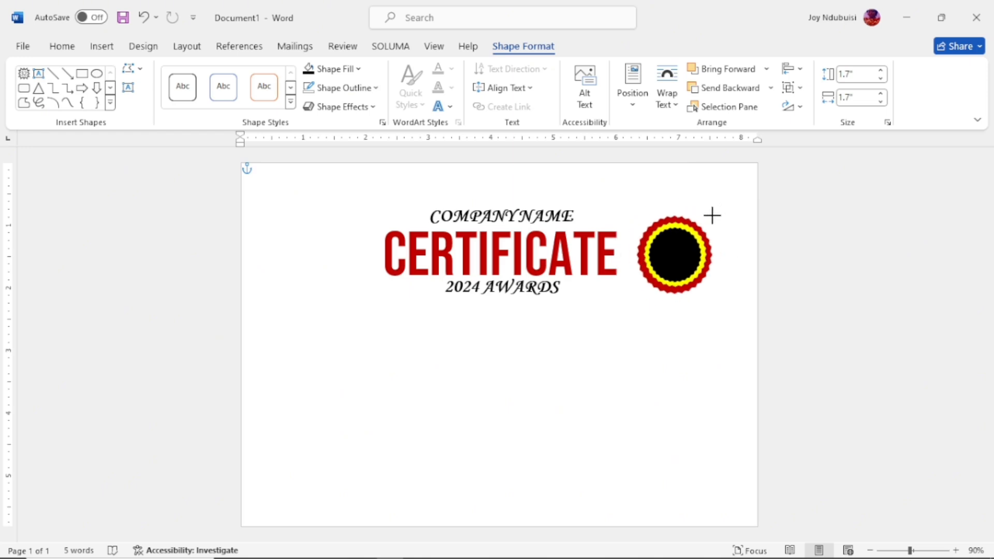
{"action": "left_click_drag", "start_coordinate": [712, 216], "coordinate": [712, 218]}
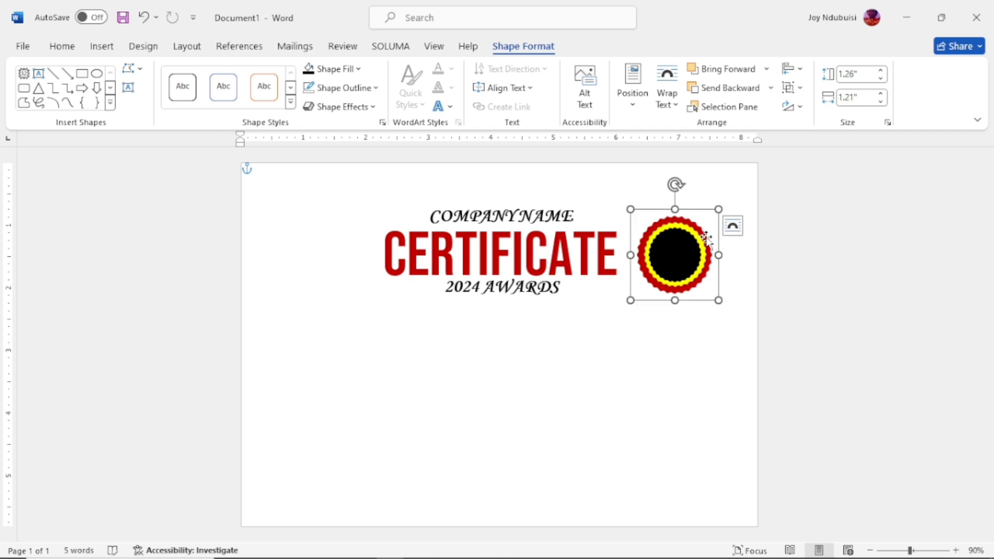
{"action": "left_click_drag", "start_coordinate": [707, 238], "coordinate": [710, 232]}
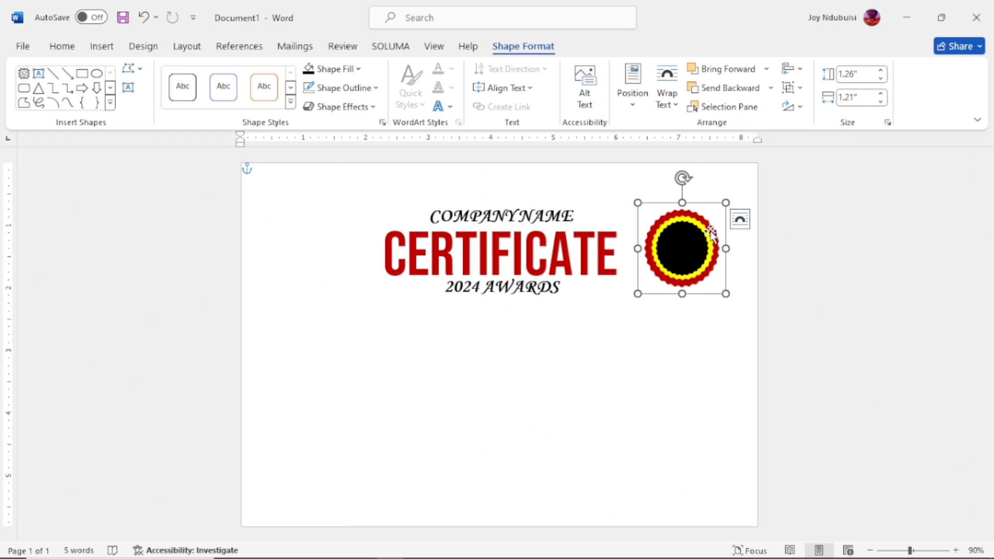
Step: Draw a Flowchart: Manual Input shape about 5.31" wide and 1.47" high in the lower part of the page
{"action": "left_click", "coordinate": [110, 104]}
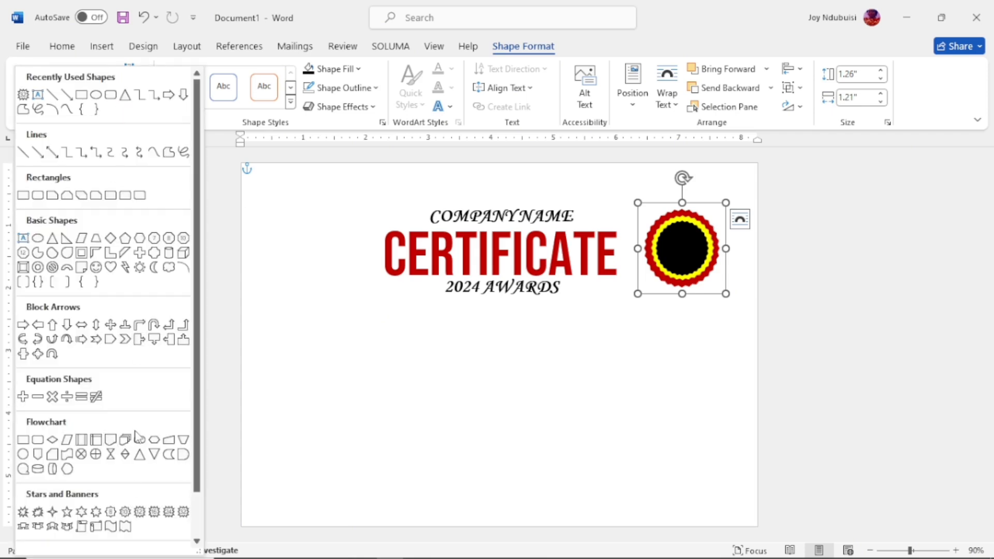
{"action": "left_click", "coordinate": [169, 441]}
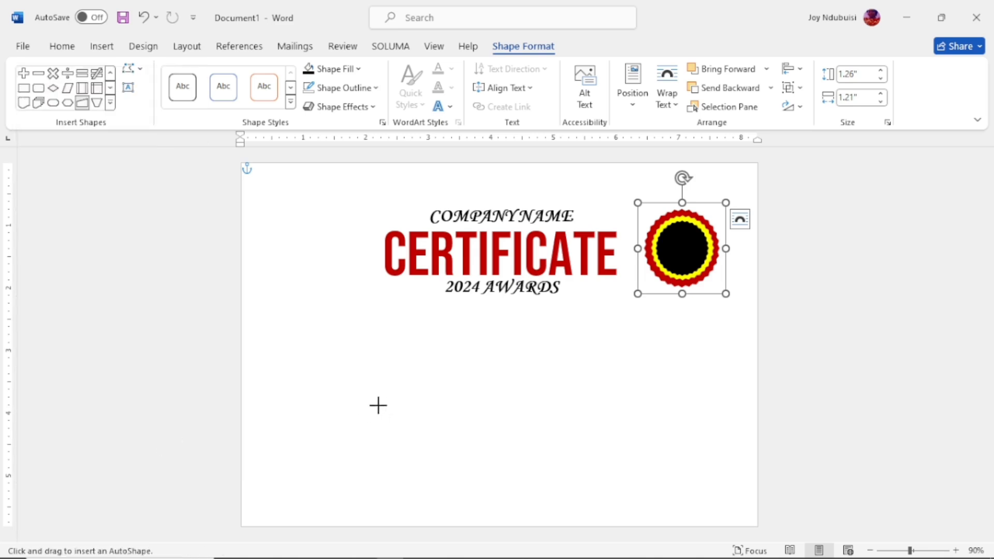
{"action": "left_click_drag", "start_coordinate": [361, 393], "coordinate": [694, 485]}
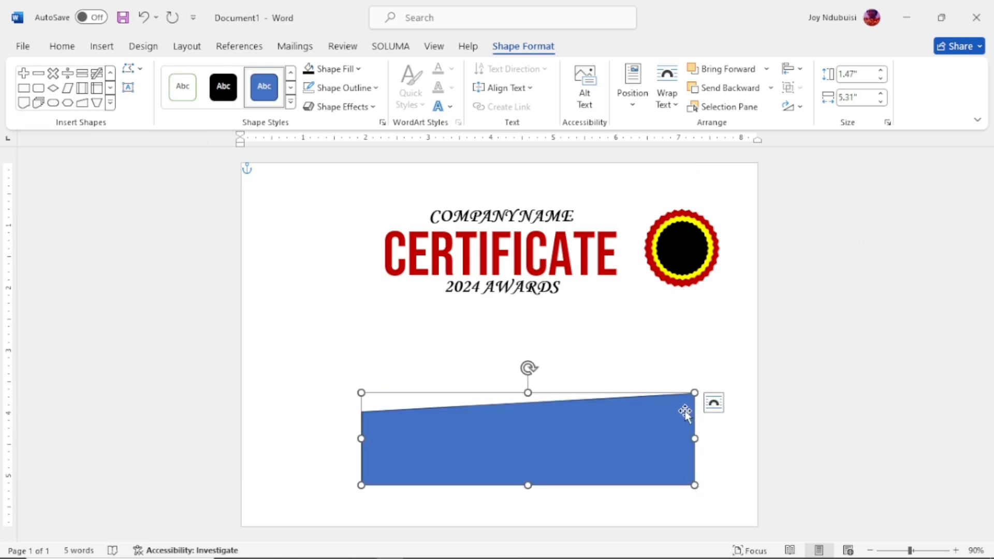
Step: Rotate the blue shape 90° to the right and place it upright along the page's left edge
{"action": "left_click", "coordinate": [799, 110]}
{"action": "left_click", "coordinate": [808, 126]}
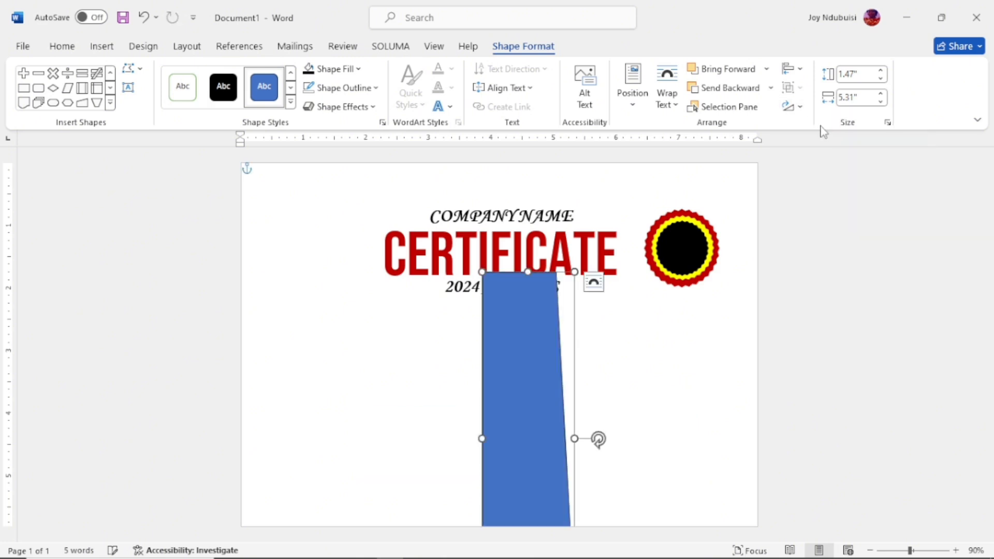
{"action": "left_click_drag", "start_coordinate": [542, 361], "coordinate": [313, 265]}
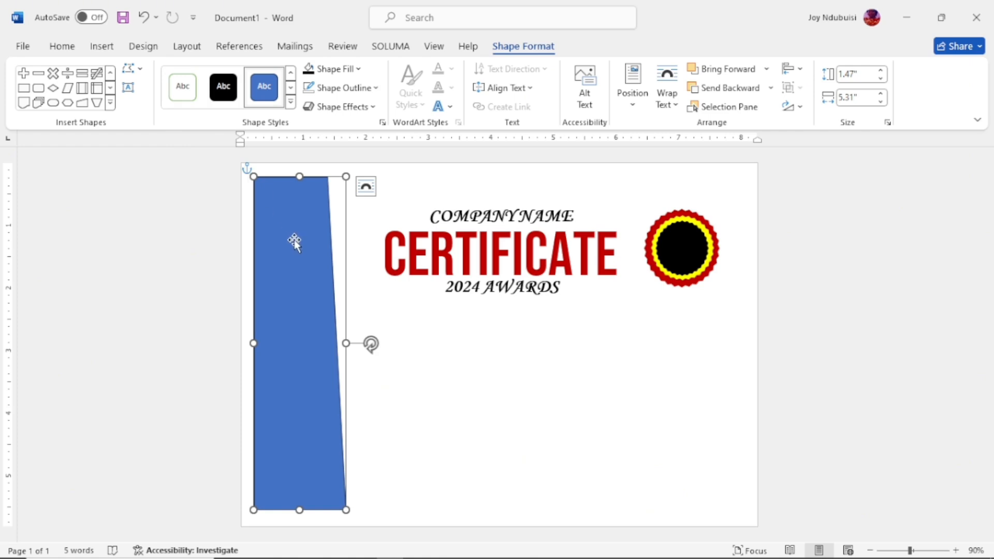
Step: Edit the blue shape's points to turn its slanted edge into an S-curve, bending inward above and outward below
{"action": "left_click", "coordinate": [135, 71]}
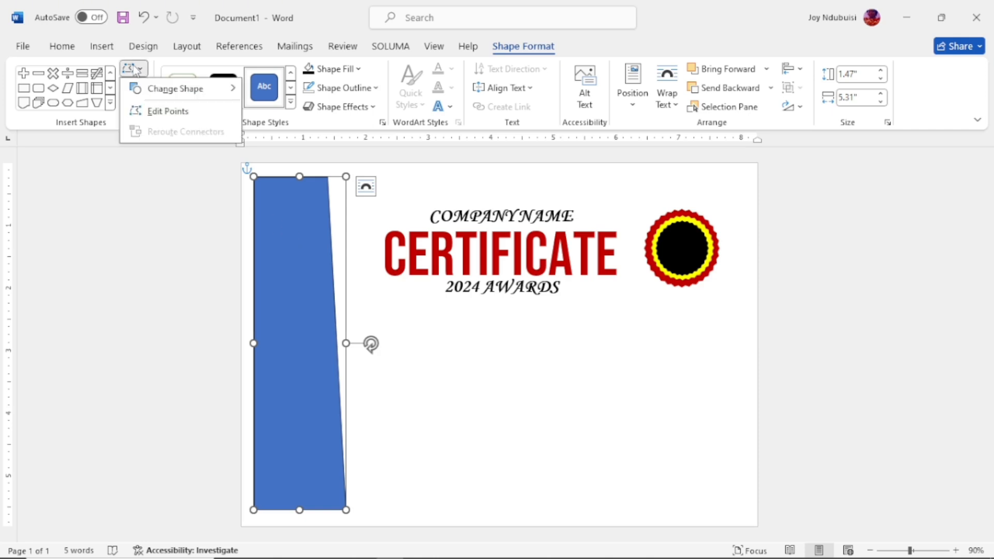
{"action": "left_click", "coordinate": [168, 111]}
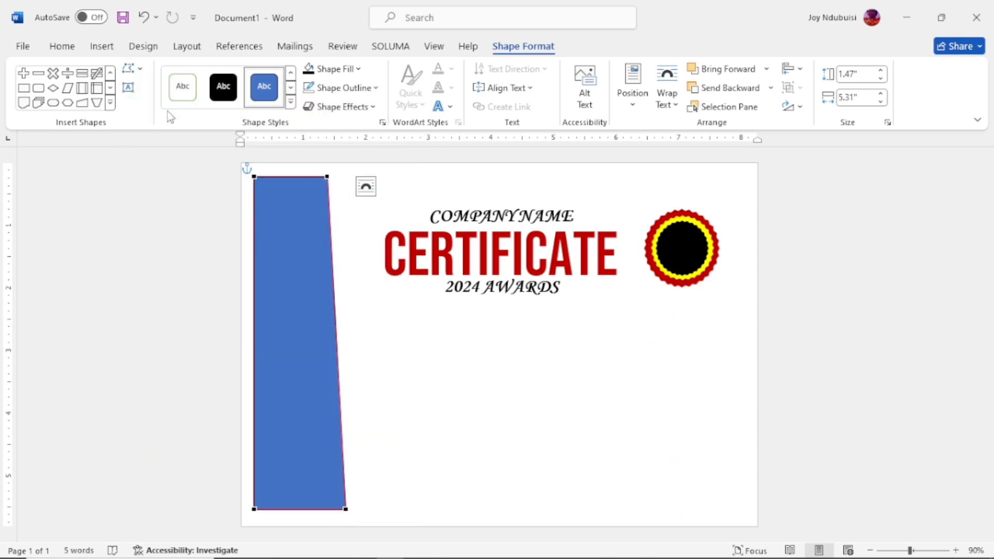
{"action": "left_click", "coordinate": [327, 177]}
{"action": "left_click_drag", "start_coordinate": [334, 287], "coordinate": [241, 293]}
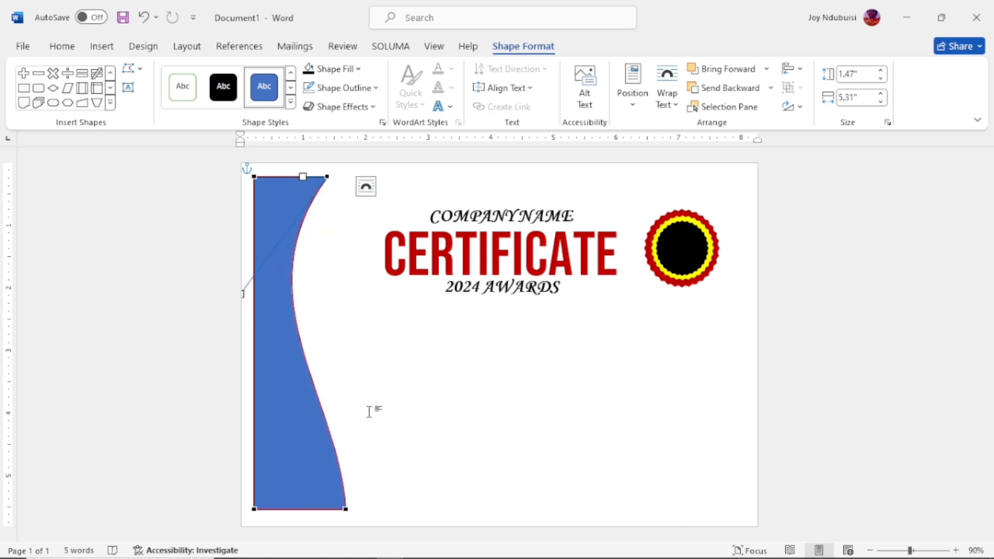
{"action": "left_click", "coordinate": [346, 509]}
{"action": "left_click_drag", "start_coordinate": [339, 399], "coordinate": [376, 395]}
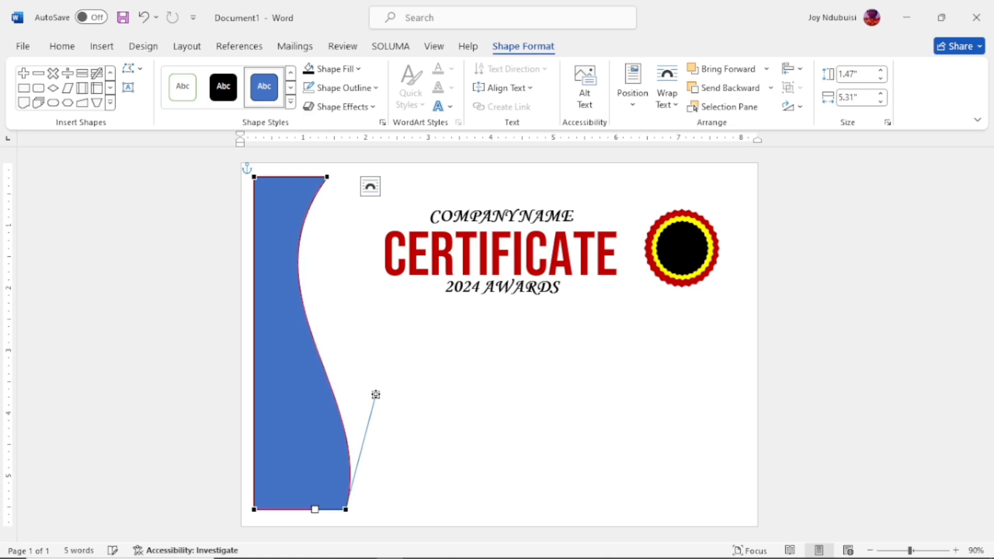
Step: Refine the S-curve by lowering its inward bend, bulging its lower part further out and shifting the bottom corner slightly outward
{"action": "left_click", "coordinate": [326, 177]}
{"action": "left_click_drag", "start_coordinate": [243, 293], "coordinate": [232, 374]}
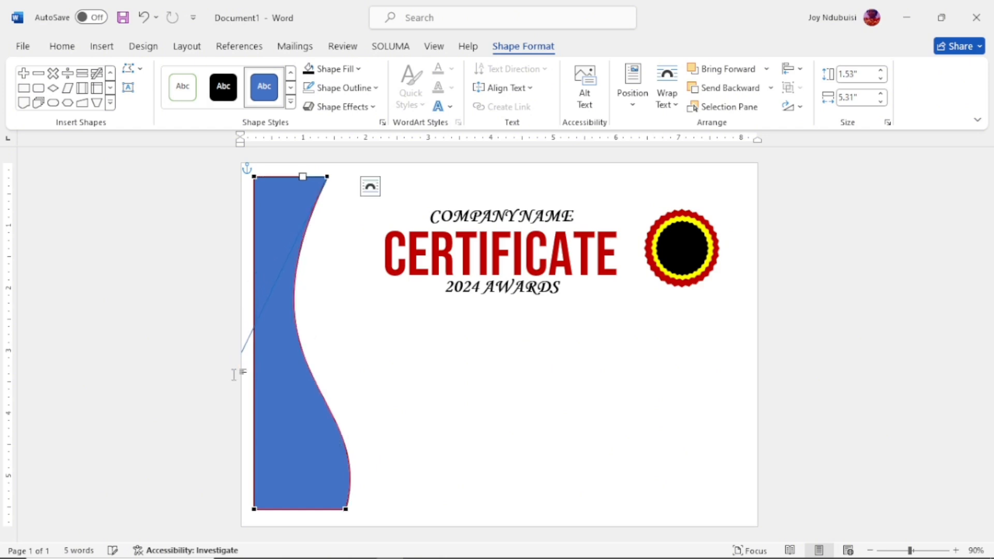
{"action": "left_click", "coordinate": [346, 508]}
{"action": "left_click_drag", "start_coordinate": [375, 395], "coordinate": [428, 416]}
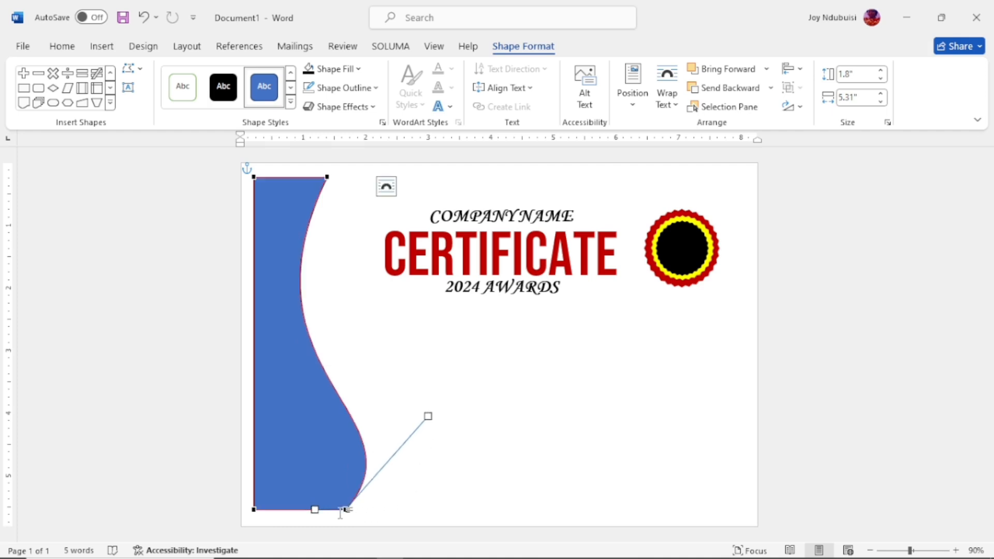
{"action": "left_click_drag", "start_coordinate": [345, 508], "coordinate": [355, 508]}
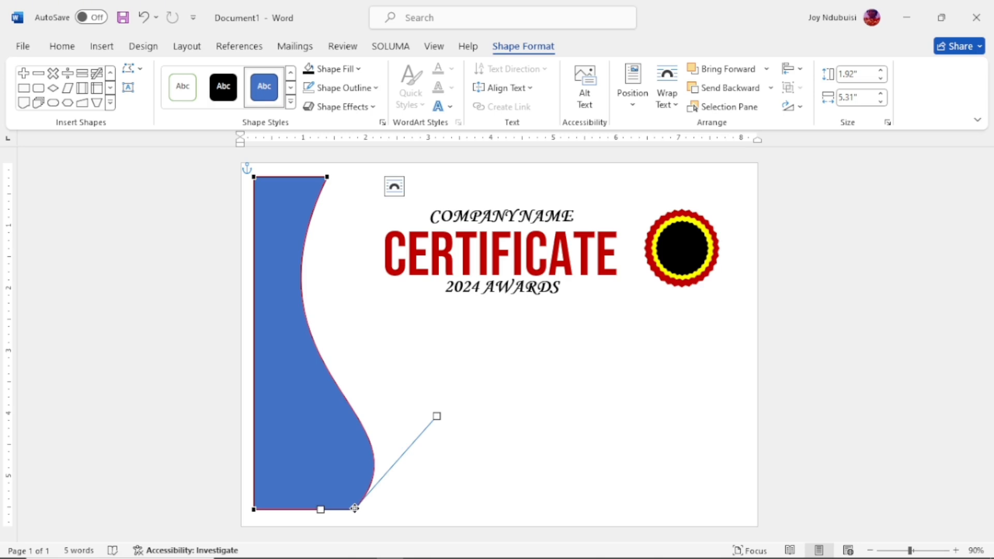
{"action": "left_click", "coordinate": [536, 438]}
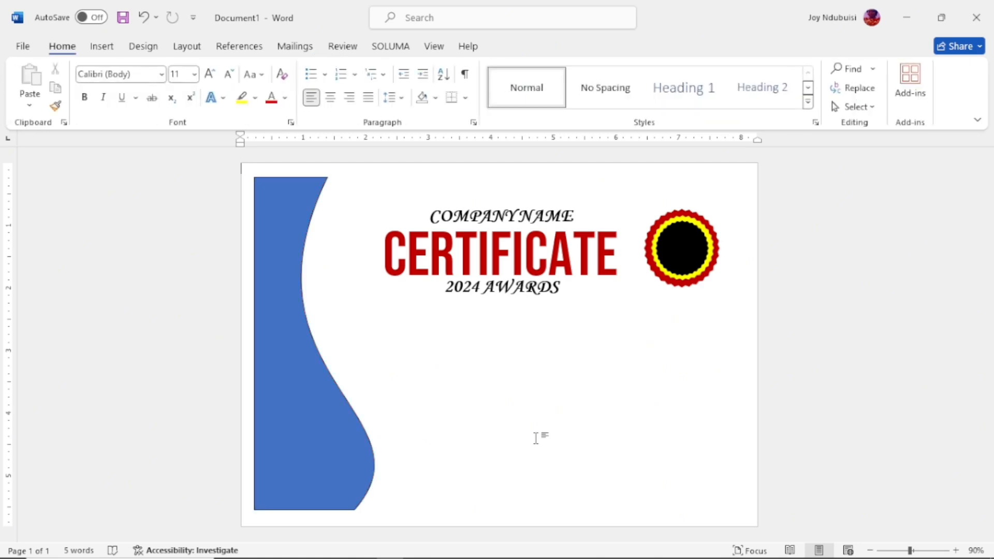
Step: Duplicate the blue wave shape twice and spread the copies across the middle and right of the page, level with the original
{"action": "left_click", "coordinate": [289, 414]}
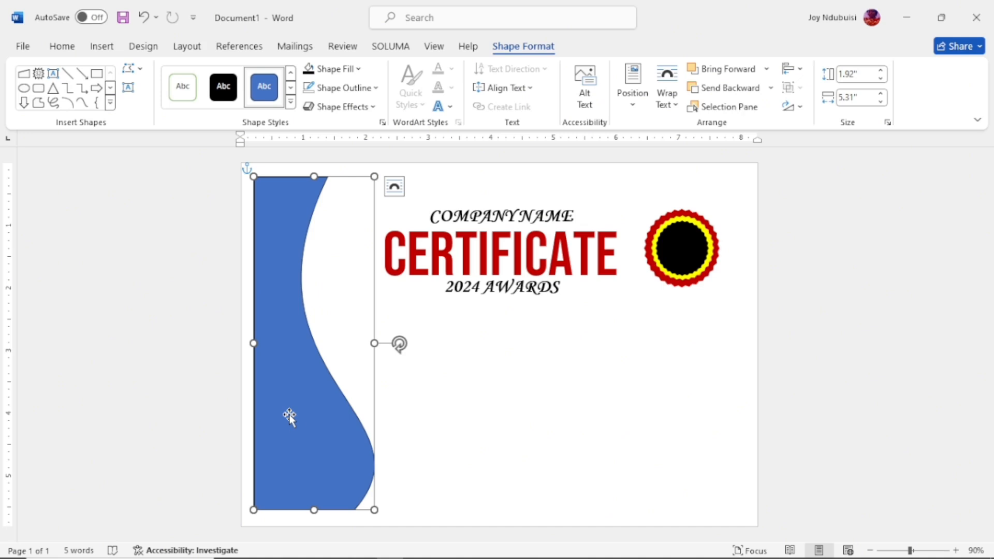
{"action": "key", "text": "ctrl+d"}
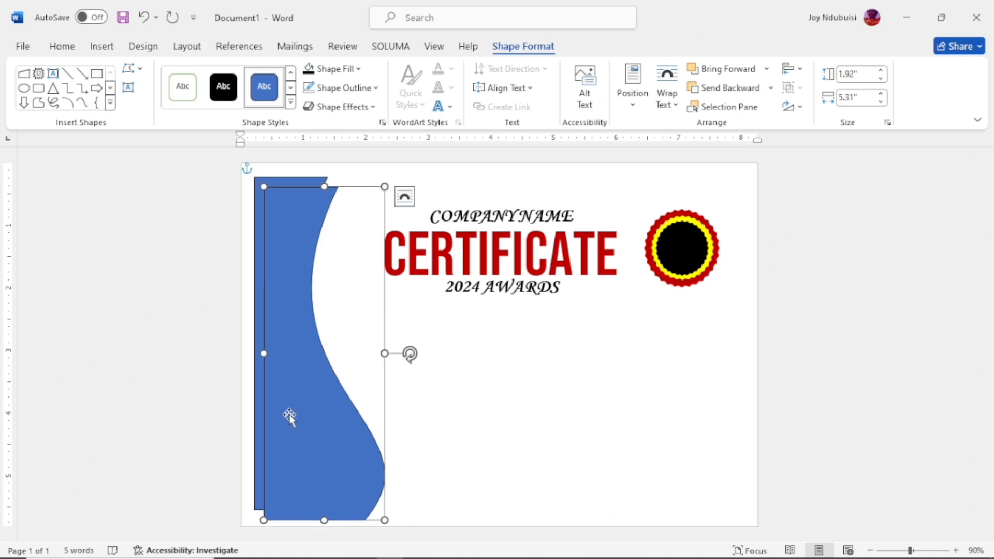
{"action": "key", "text": "ctrl+d"}
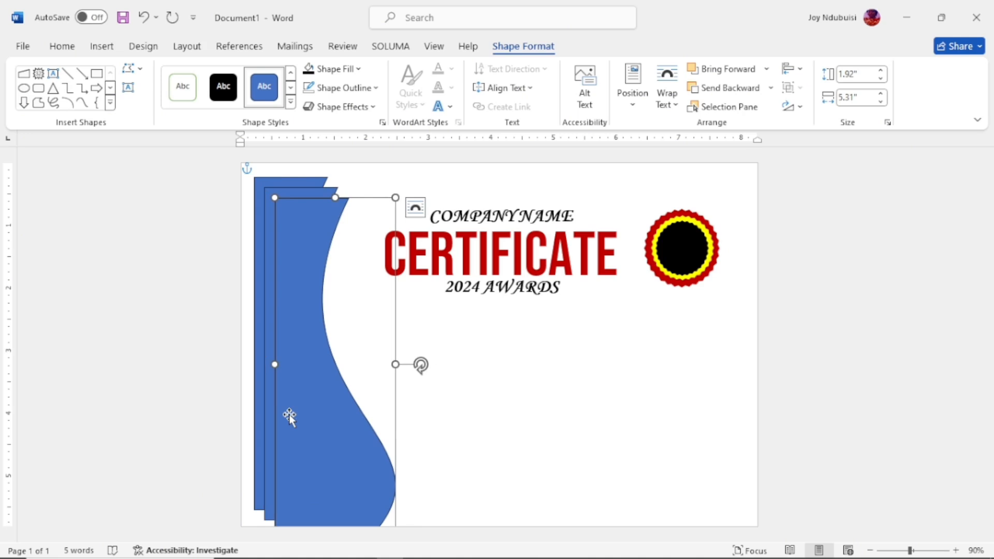
{"action": "left_click_drag", "start_coordinate": [303, 413], "coordinate": [618, 395]}
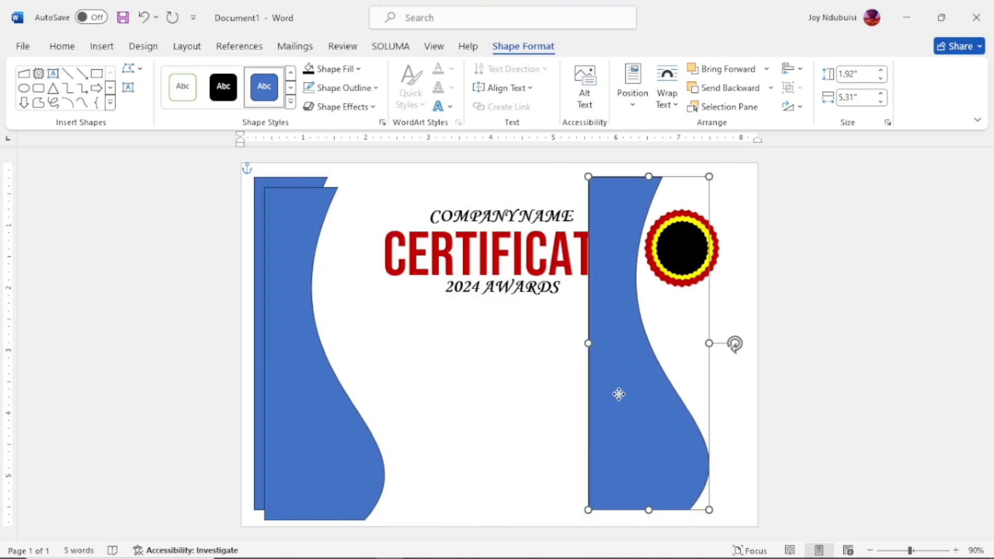
{"action": "left_click_drag", "start_coordinate": [315, 428], "coordinate": [495, 417]}
Step: Fill the left wave shape dark red and the middle one yellow, both without an outline
{"action": "left_click", "coordinate": [307, 425]}
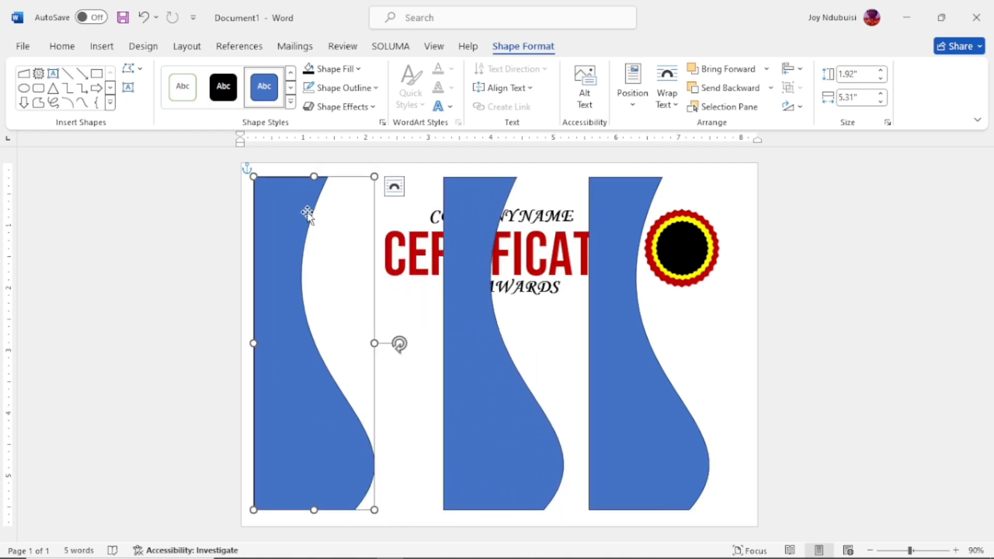
{"action": "left_click", "coordinate": [334, 71]}
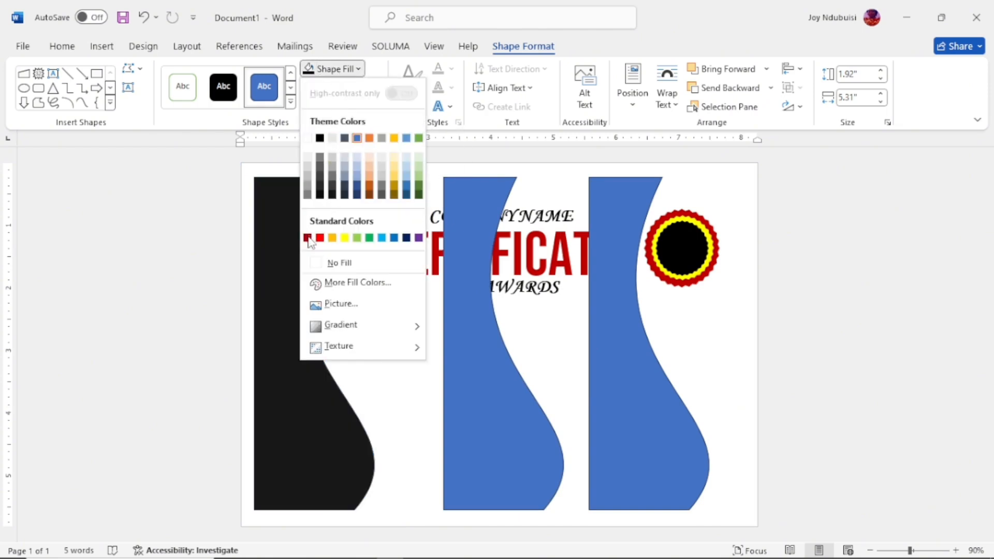
{"action": "left_click", "coordinate": [306, 238]}
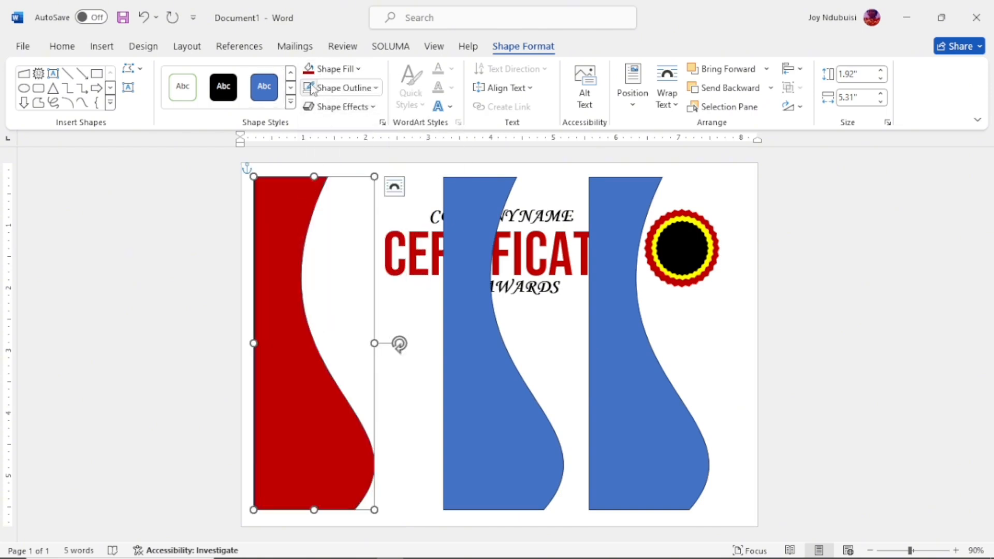
{"action": "left_click", "coordinate": [482, 346]}
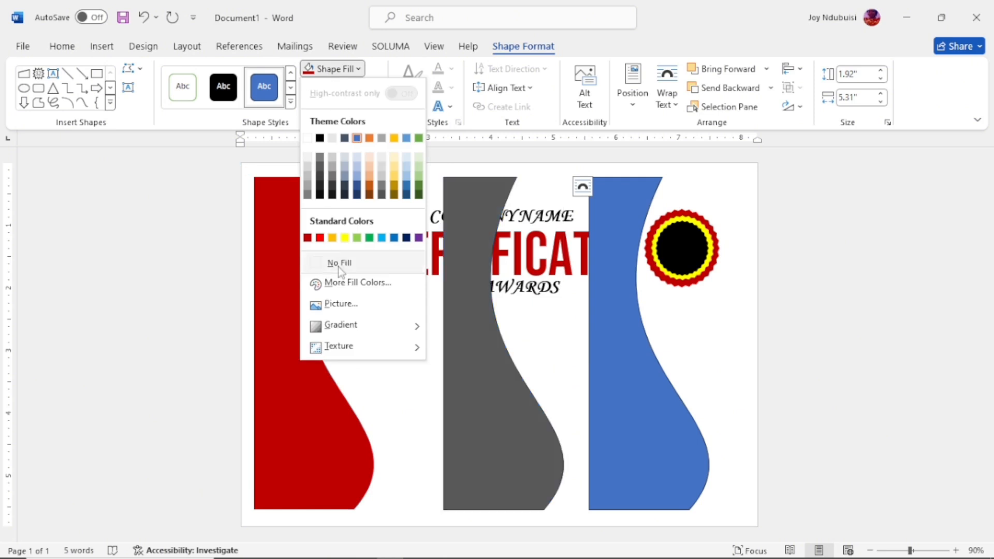
{"action": "left_click", "coordinate": [344, 238]}
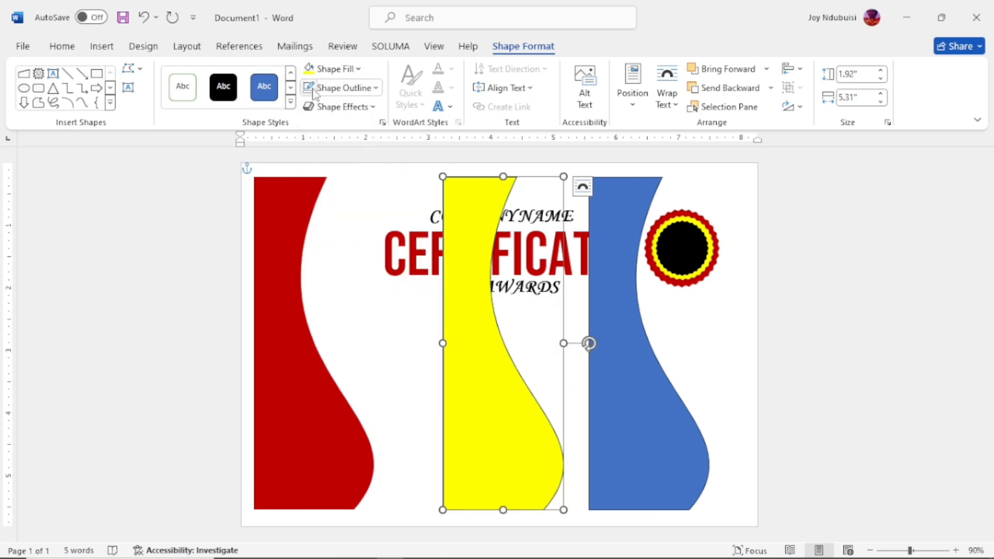
Step: Fill the right wave shape black and remove its outline
{"action": "left_click", "coordinate": [624, 251]}
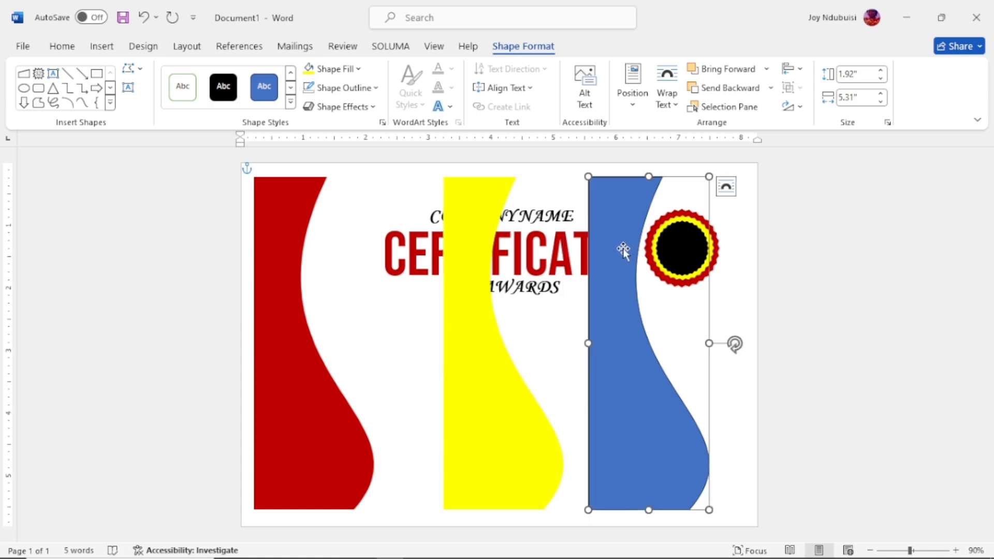
{"action": "left_click", "coordinate": [334, 70]}
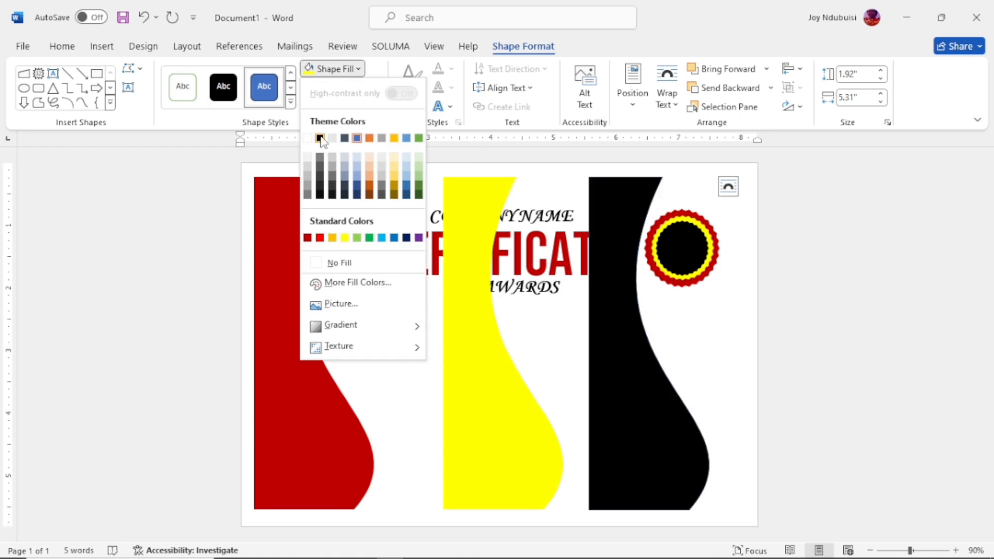
{"action": "key", "text": "Escape"}
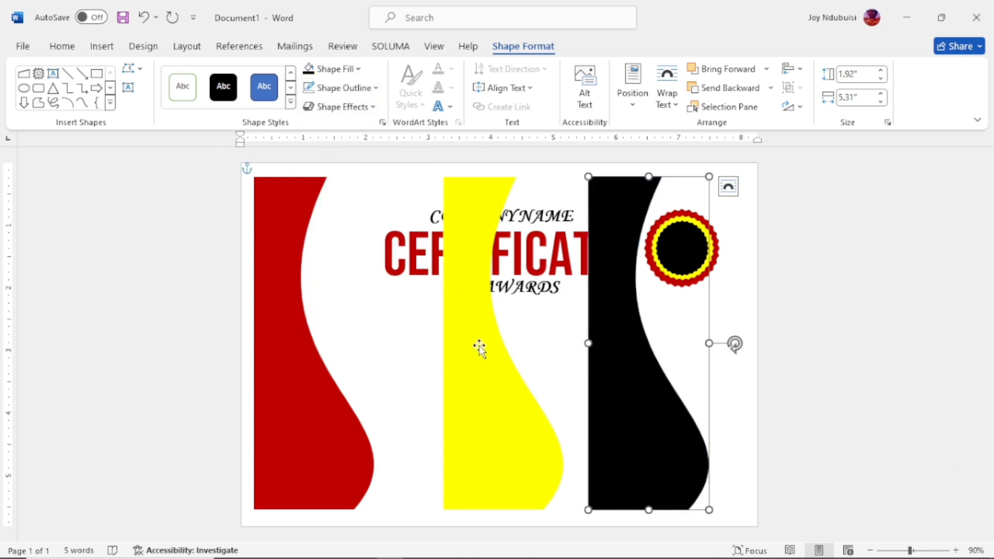
Step: Move the yellow wave over the red one, offset slightly to its right, and send it behind the red wave
{"action": "left_click_drag", "start_coordinate": [479, 348], "coordinate": [311, 346]}
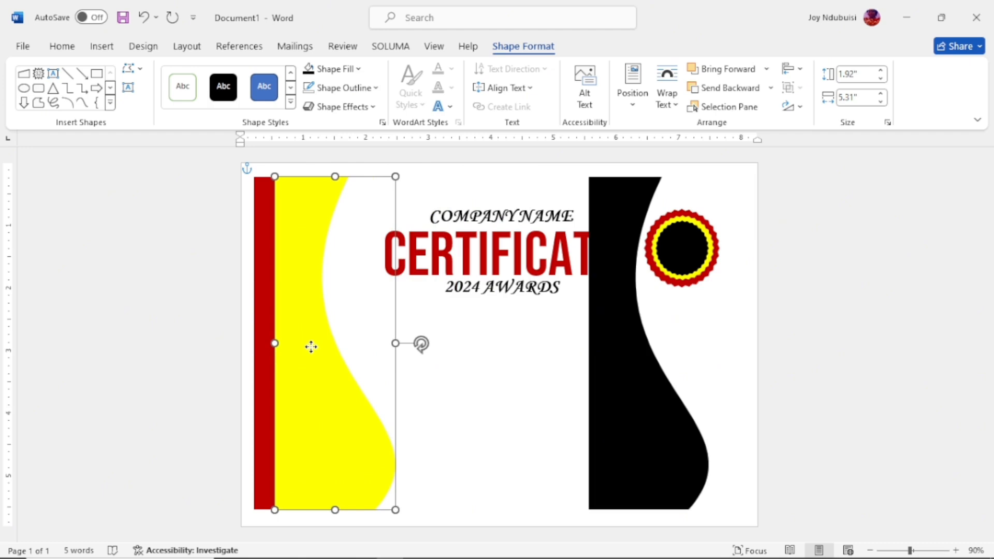
{"action": "left_click_drag", "start_coordinate": [311, 346], "coordinate": [311, 348]}
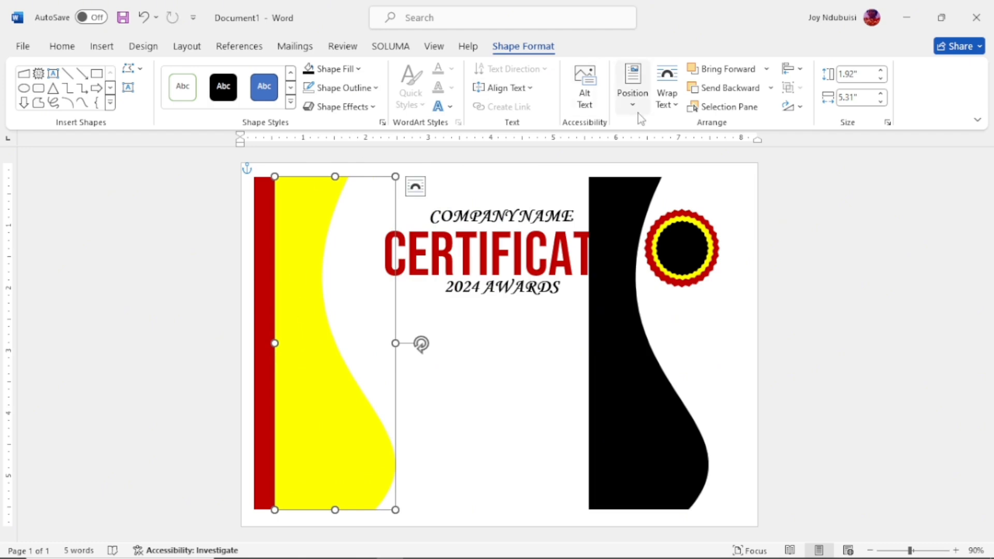
{"action": "left_click", "coordinate": [730, 88]}
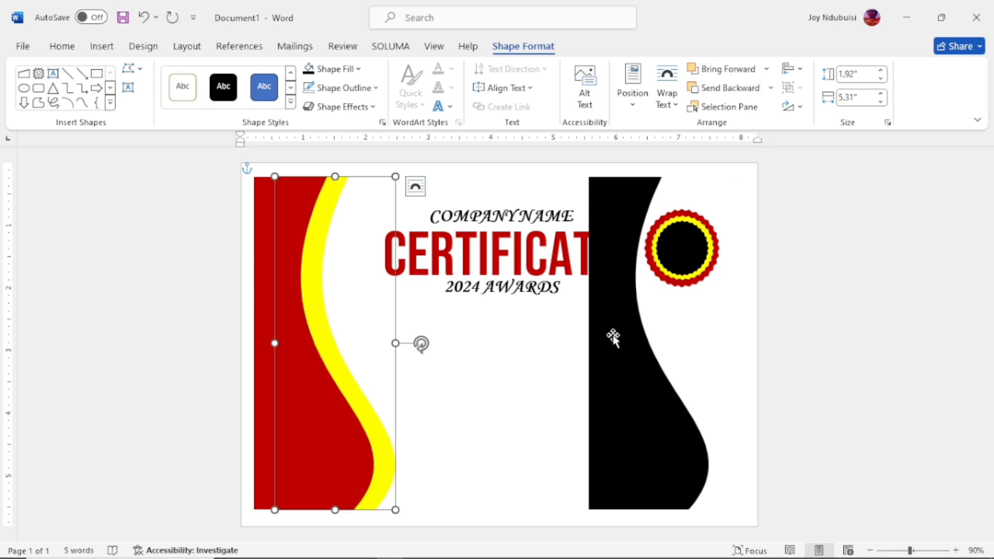
Step: Move the black wave beside the yellow one, level its top with the others, and send it behind both red and yellow waves
{"action": "left_click_drag", "start_coordinate": [618, 336], "coordinate": [334, 341]}
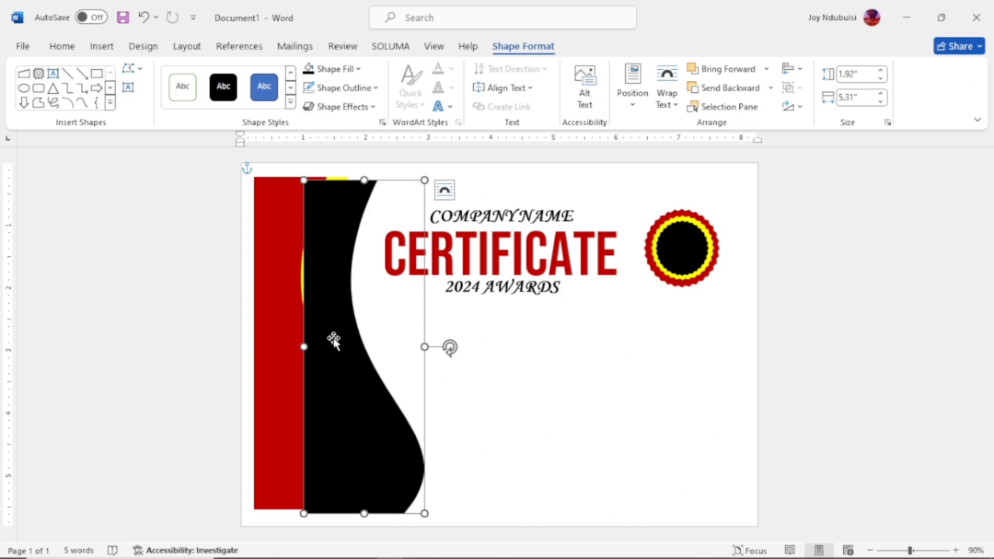
{"action": "key", "text": "Up"}
{"action": "key", "text": "Up"}
{"action": "key", "text": "Left"}
{"action": "key", "text": "Up"}
{"action": "key", "text": "Up"}
{"action": "key", "text": "Up"}
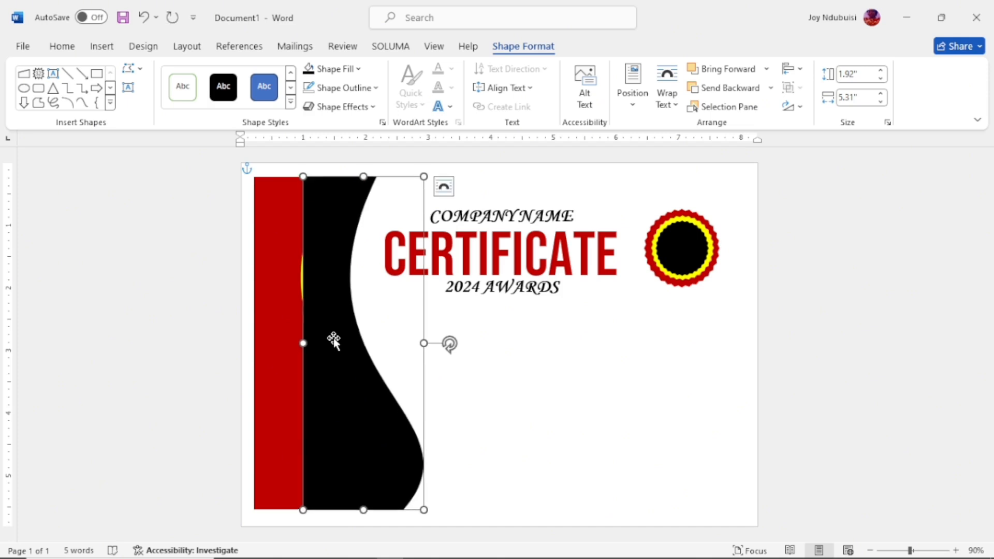
{"action": "left_click", "coordinate": [731, 93]}
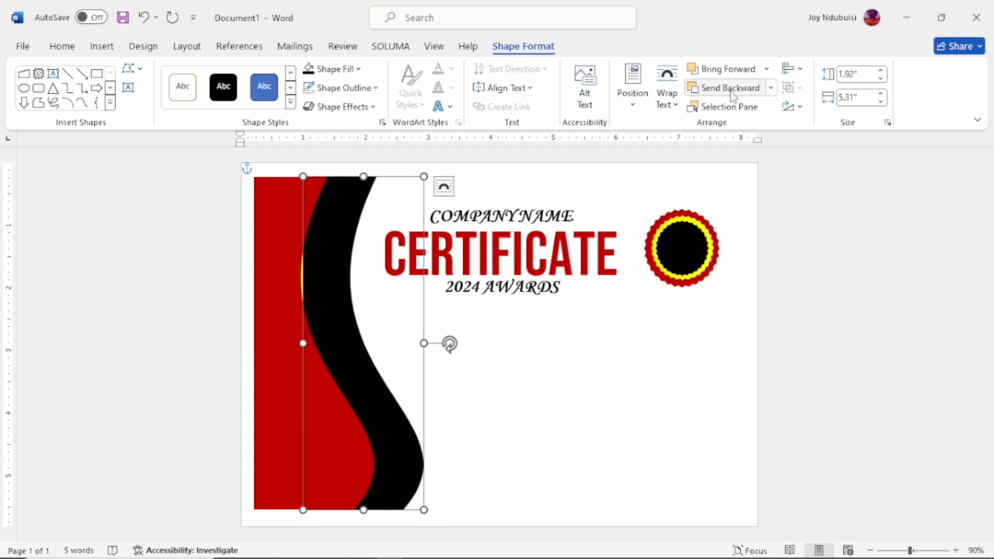
{"action": "left_click", "coordinate": [731, 94]}
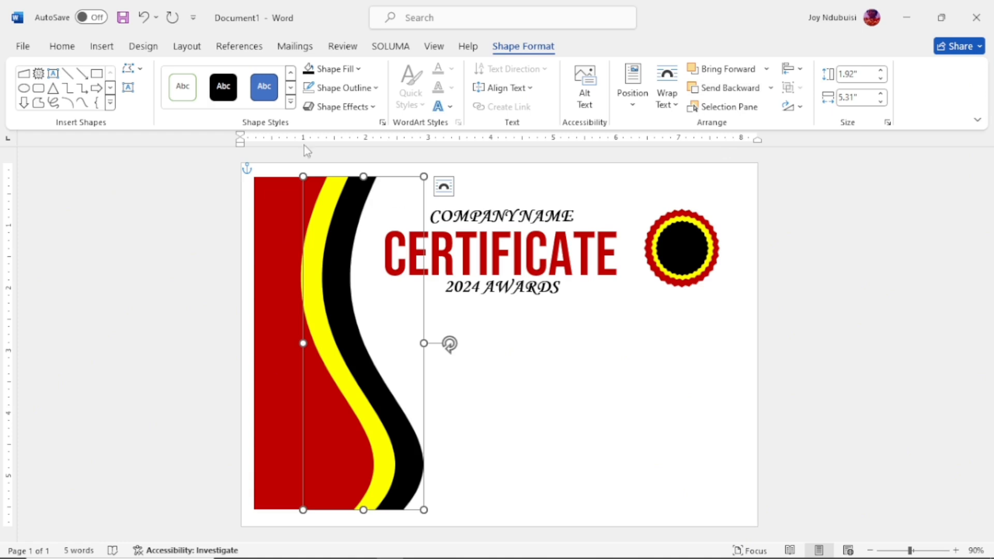
Step: Edit the black wave's points, moving its upper-right corner inward so only a thin black strip shows beside the yellow at the top
{"action": "left_click", "coordinate": [128, 75]}
{"action": "left_click", "coordinate": [163, 113]}
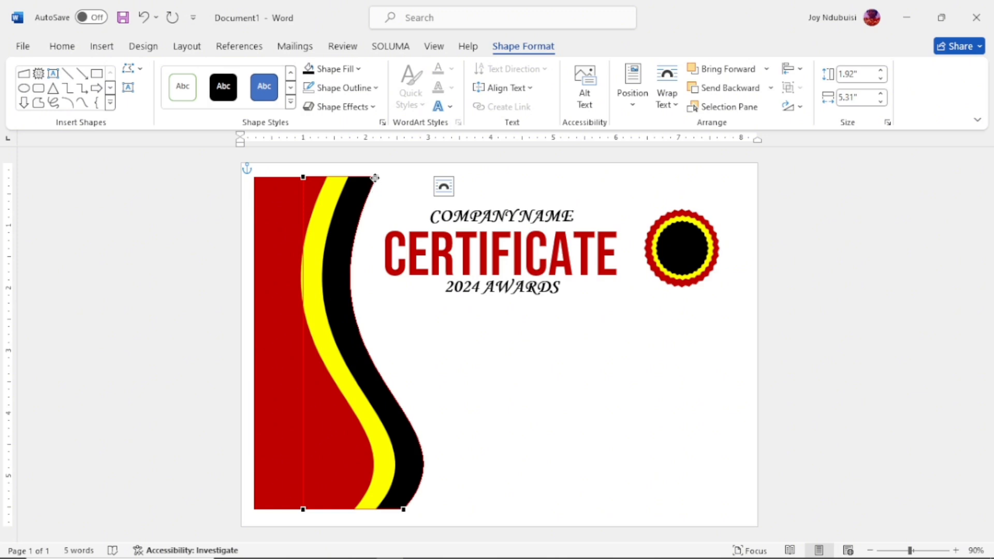
{"action": "left_click_drag", "start_coordinate": [375, 177], "coordinate": [353, 176]}
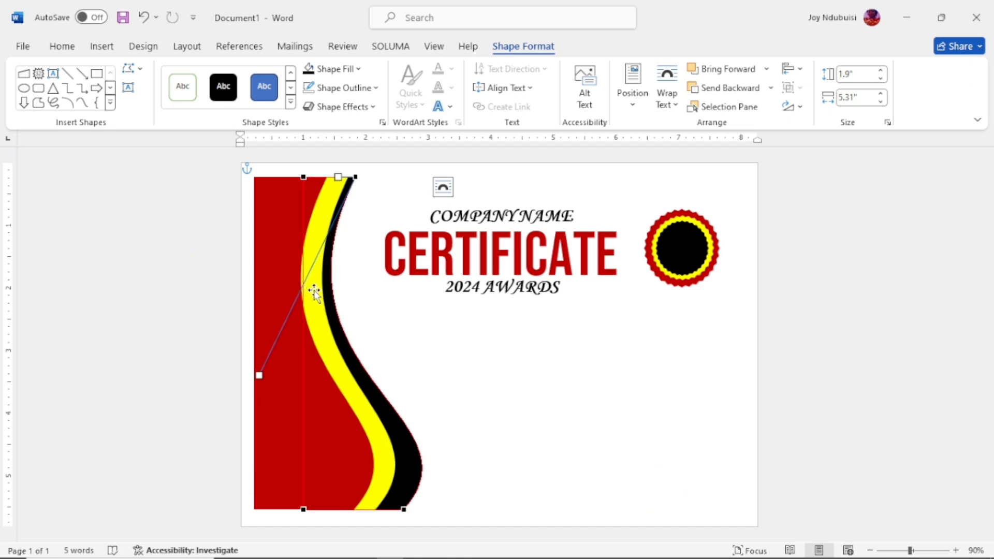
{"action": "left_click", "coordinate": [405, 338]}
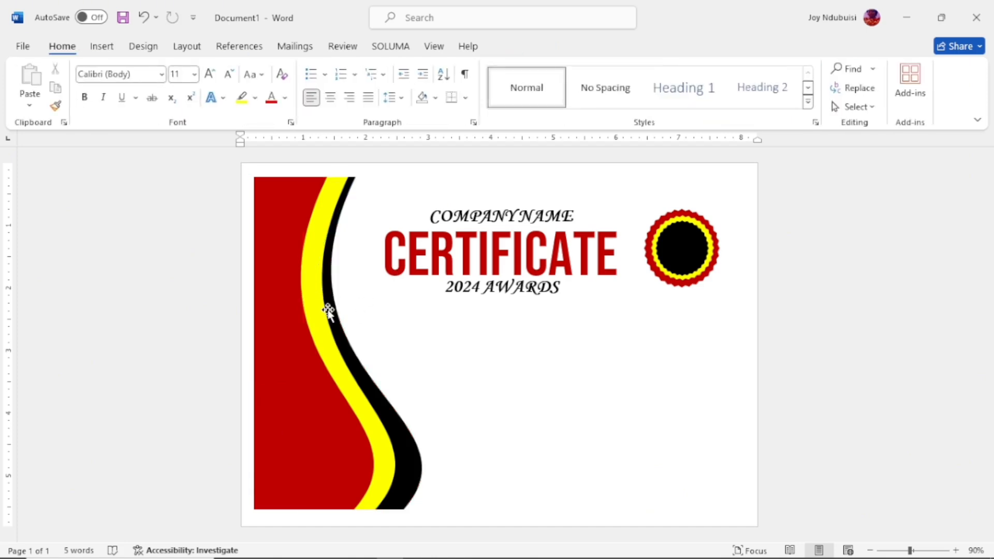
{"action": "left_click", "coordinate": [304, 291]}
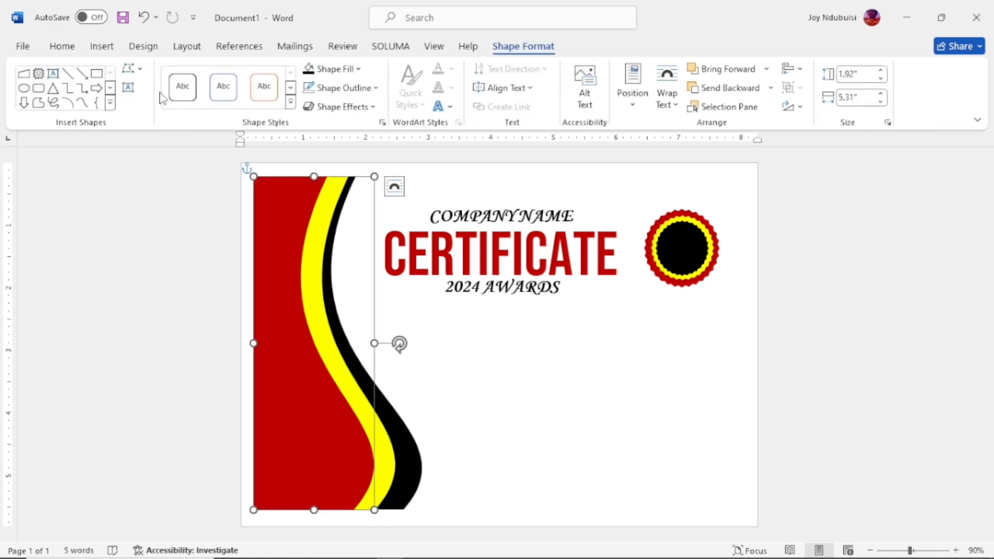
{"action": "left_click", "coordinate": [130, 68]}
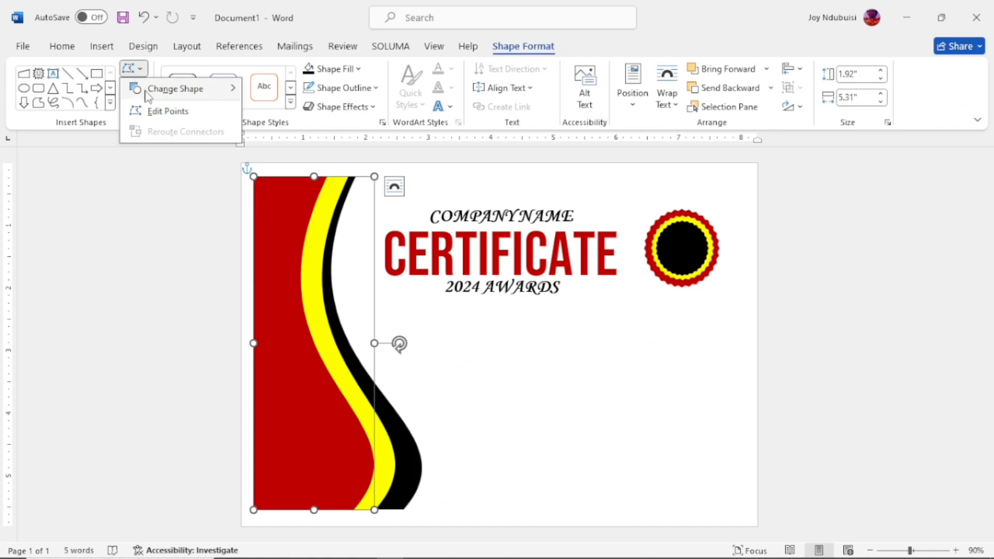
{"action": "left_click", "coordinate": [157, 118]}
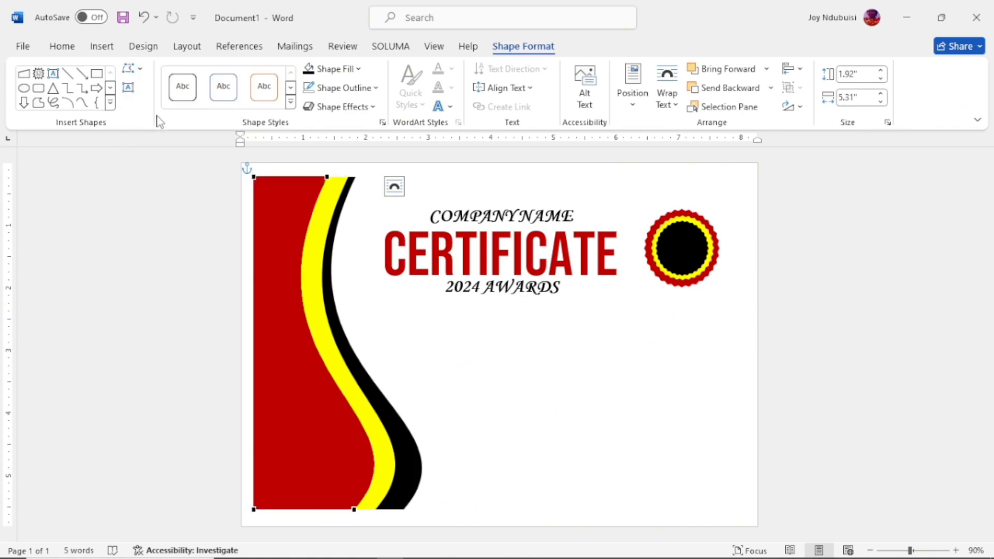
Step: Edit the yellow wave's points, moving its upper-right corner inward along the top edge to taper the yellow band towards the top
{"action": "left_click", "coordinate": [341, 178]}
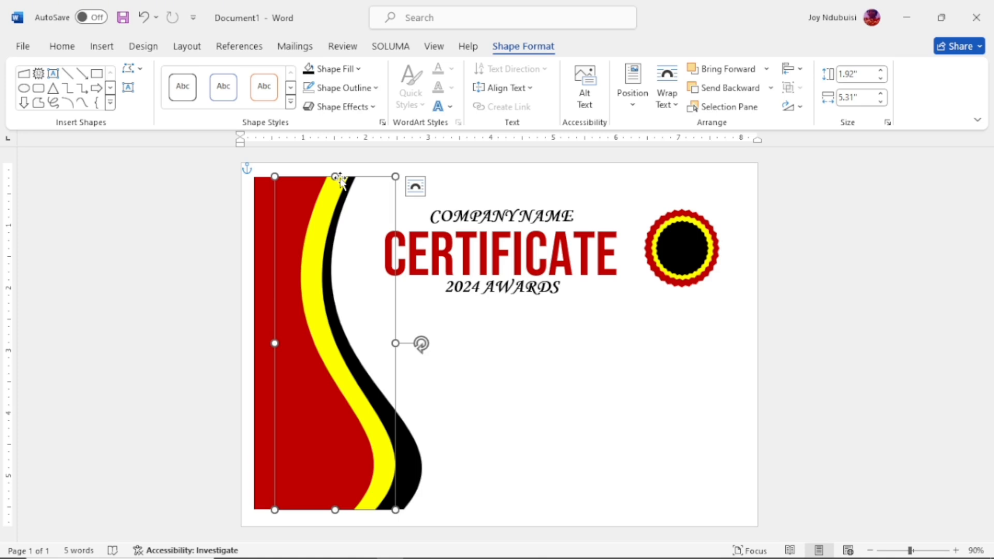
{"action": "left_click", "coordinate": [136, 72]}
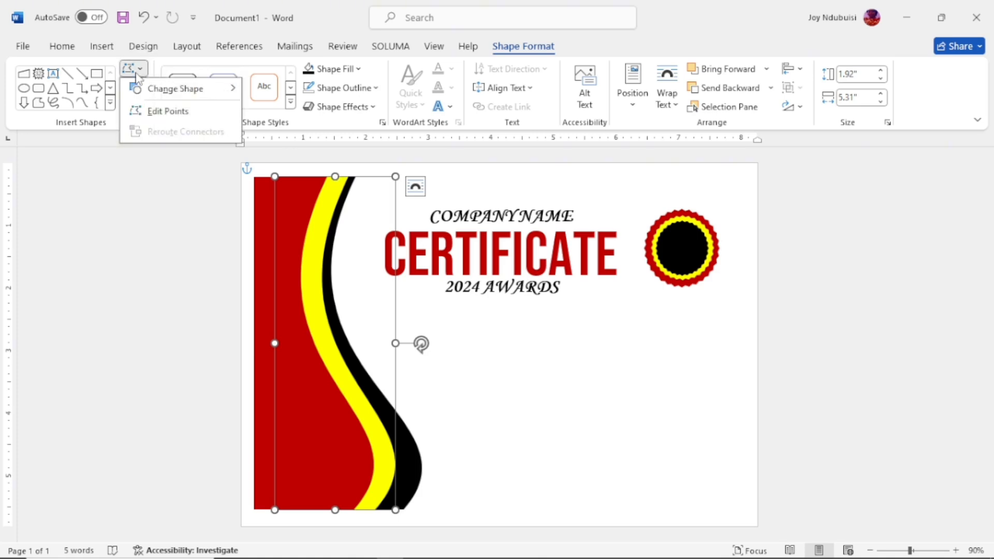
{"action": "left_click", "coordinate": [154, 113]}
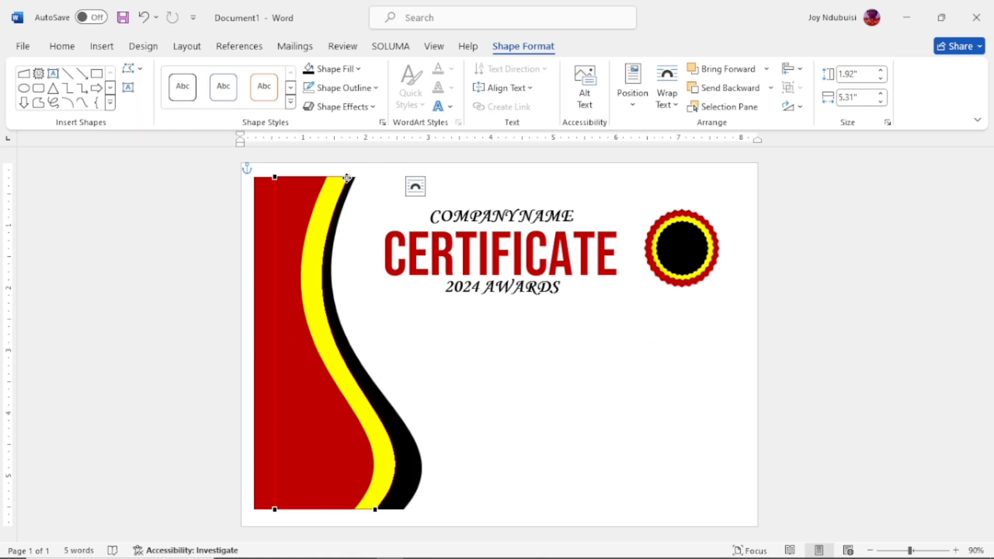
{"action": "left_click_drag", "start_coordinate": [347, 178], "coordinate": [331, 183]}
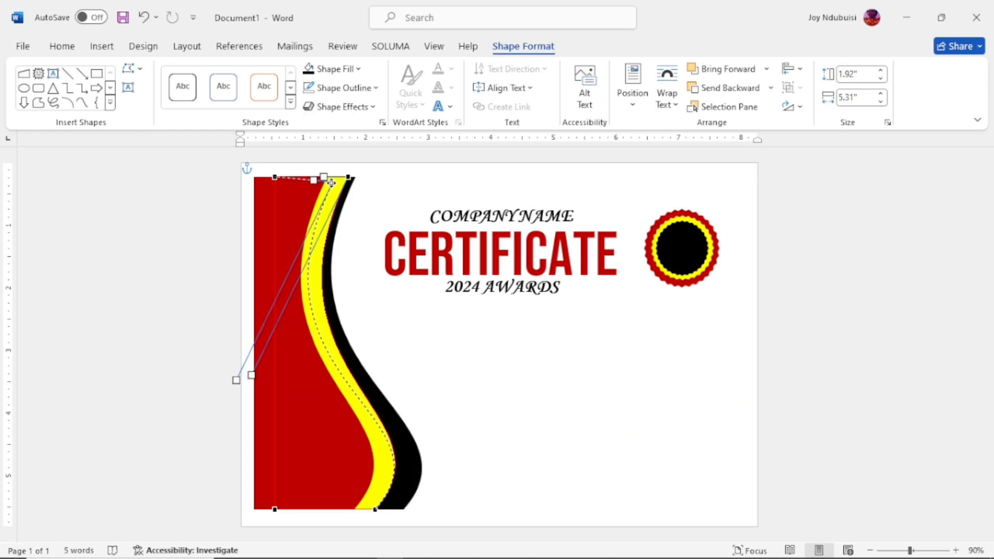
{"action": "left_click_drag", "start_coordinate": [331, 183], "coordinate": [331, 179]}
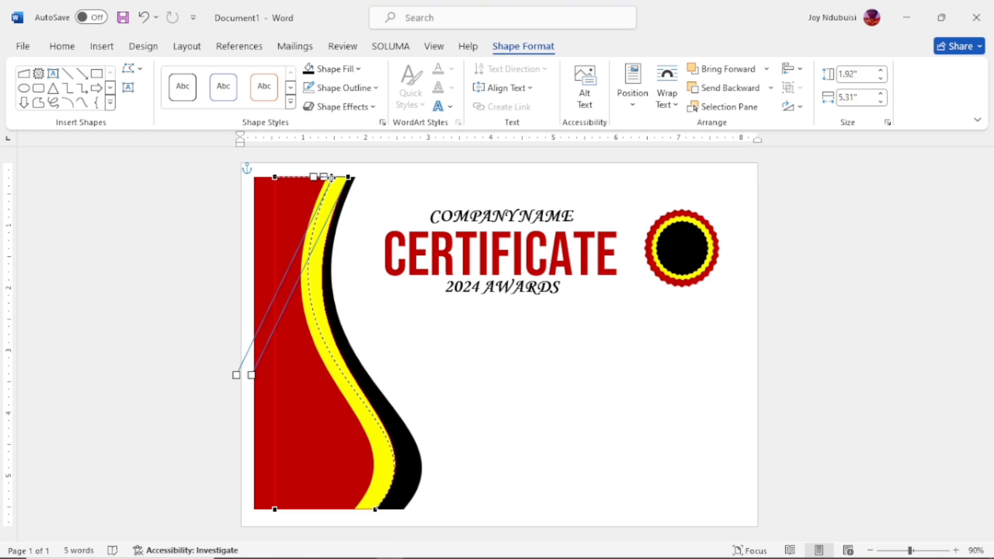
{"action": "left_click_drag", "start_coordinate": [331, 177], "coordinate": [332, 178]}
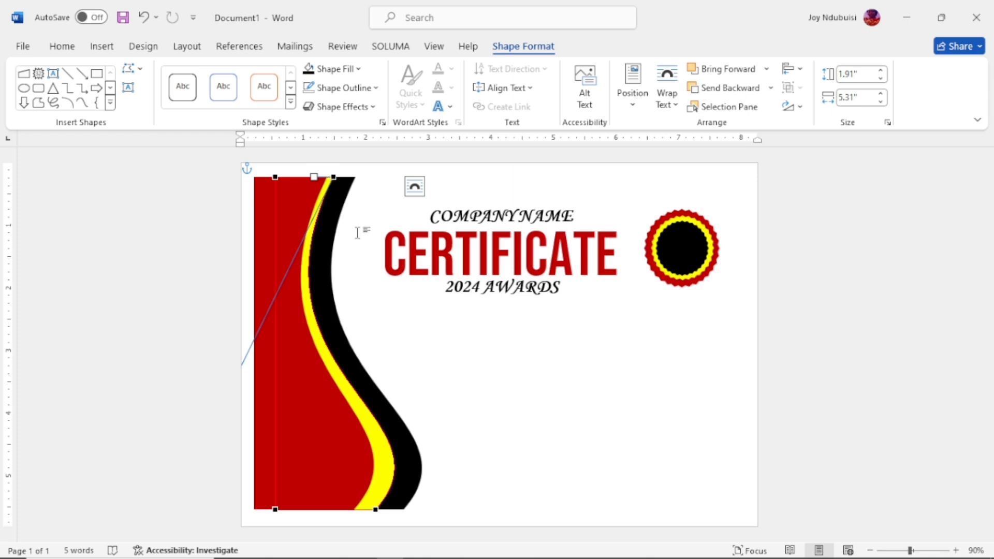
Step: Move the black wave's upper-right corner point further inward, close to the narrowed yellow band
{"action": "left_click", "coordinate": [333, 215]}
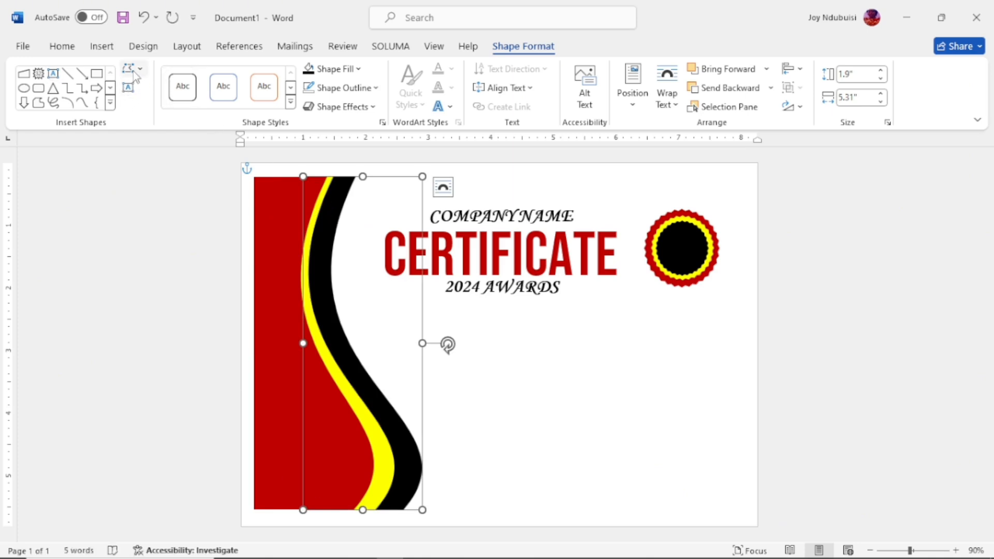
{"action": "left_click", "coordinate": [132, 69]}
{"action": "left_click", "coordinate": [154, 111]}
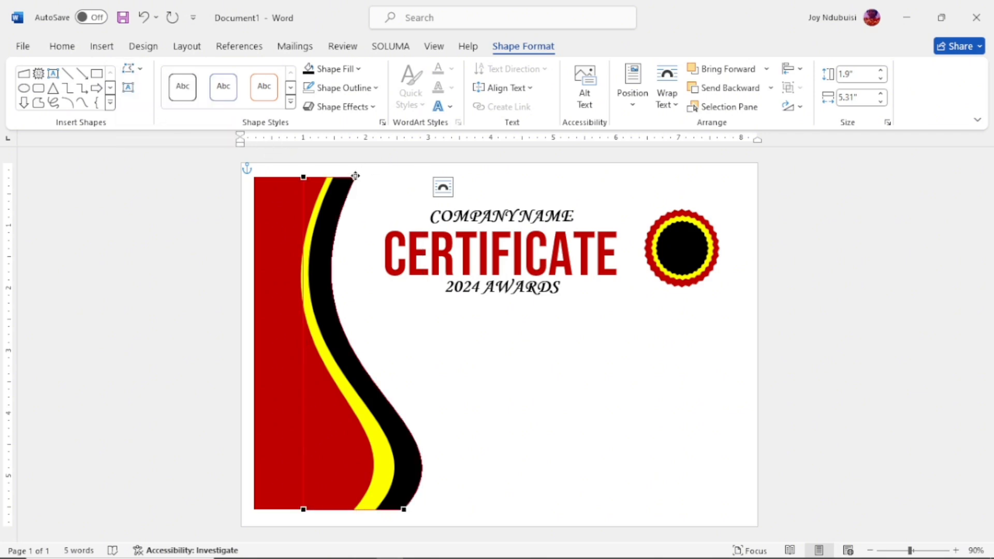
{"action": "left_click_drag", "start_coordinate": [355, 177], "coordinate": [339, 176]}
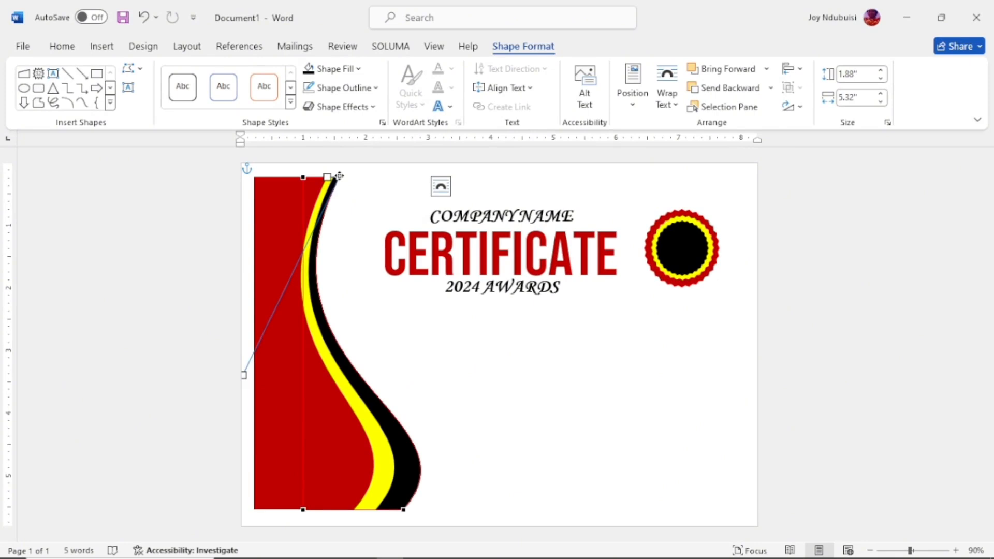
{"action": "left_click", "coordinate": [497, 342]}
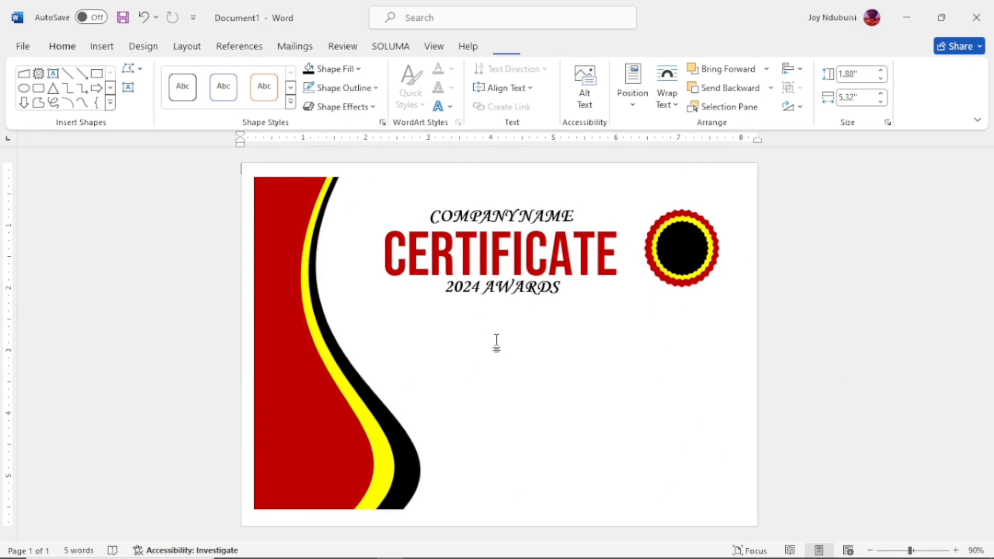
Step: Align the red, yellow and black waves by their tops and group them into one object
{"action": "left_click", "coordinate": [268, 284]}
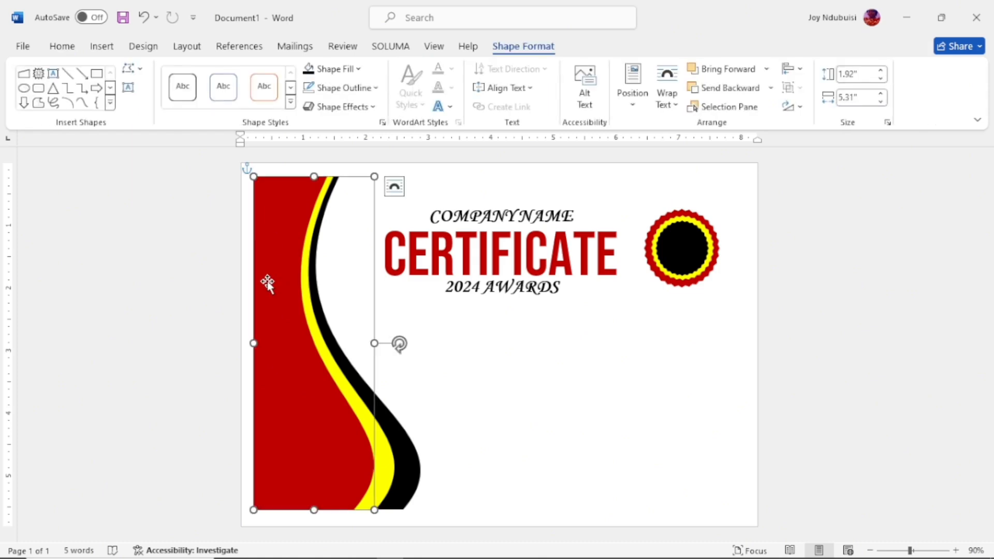
{"action": "left_click", "coordinate": [391, 450], "text": "shift"}
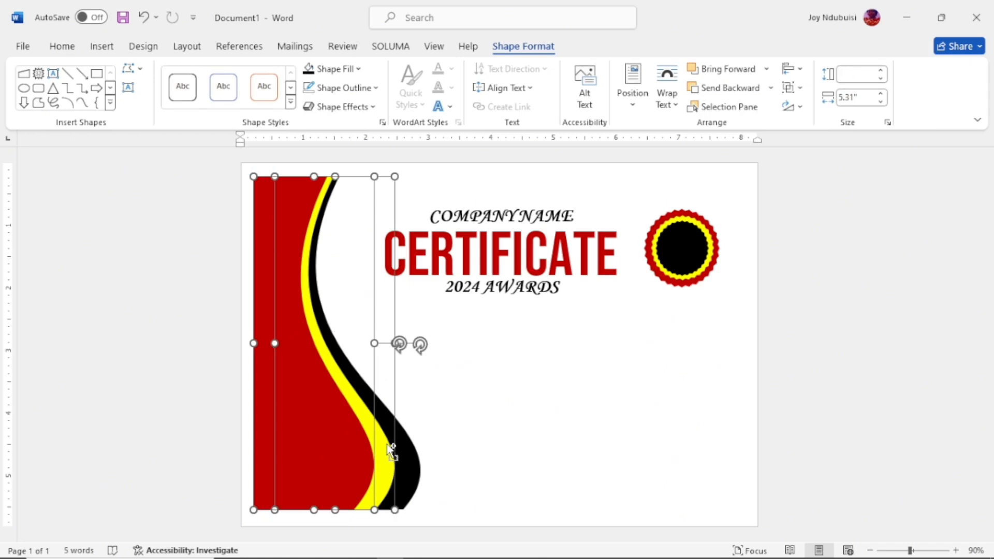
{"action": "left_click", "coordinate": [422, 460], "text": "shift"}
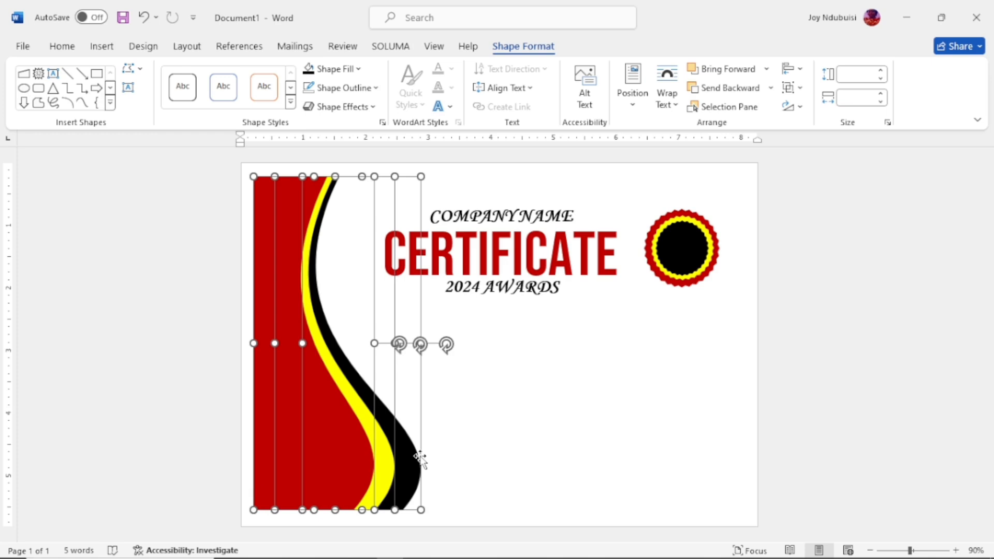
{"action": "left_click", "coordinate": [799, 69]}
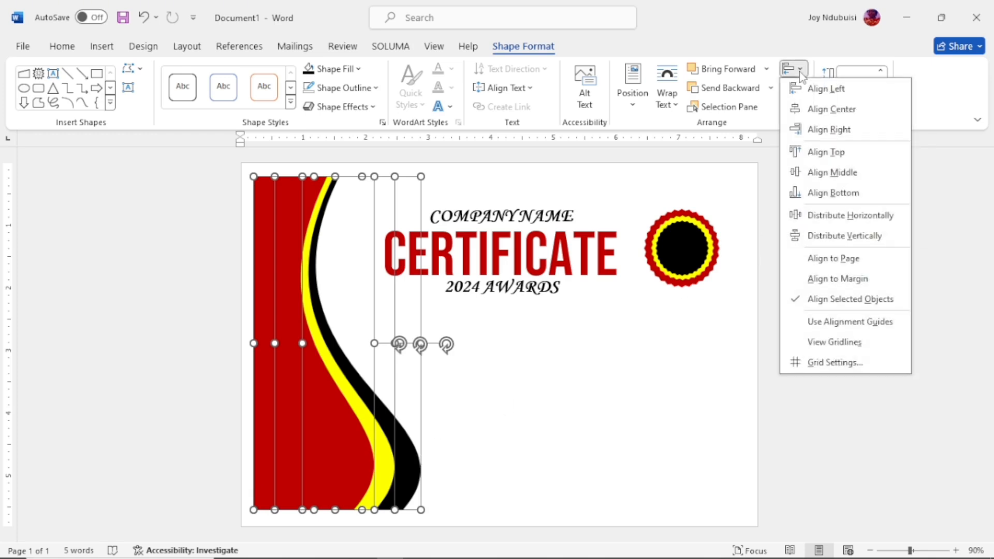
{"action": "left_click", "coordinate": [818, 150]}
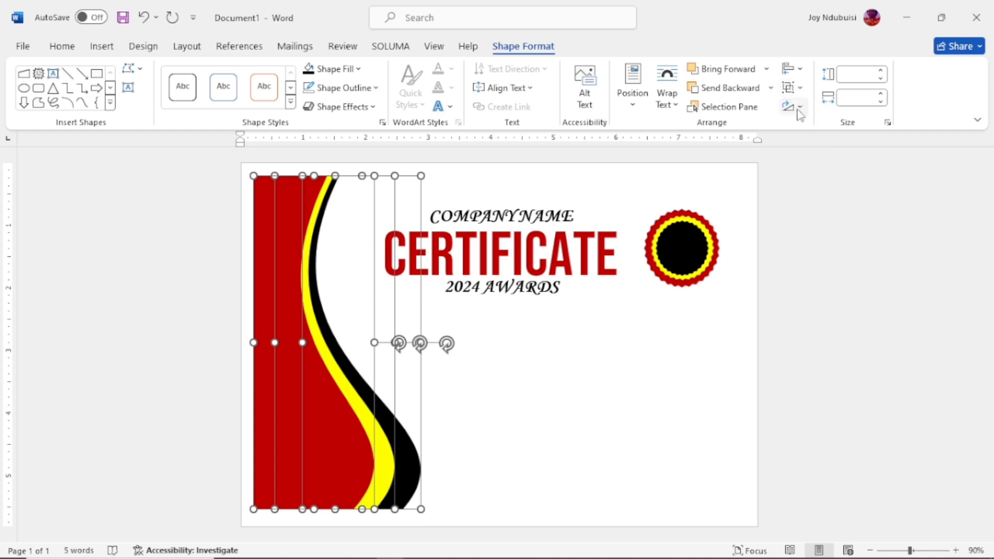
{"action": "right_click", "coordinate": [406, 437]}
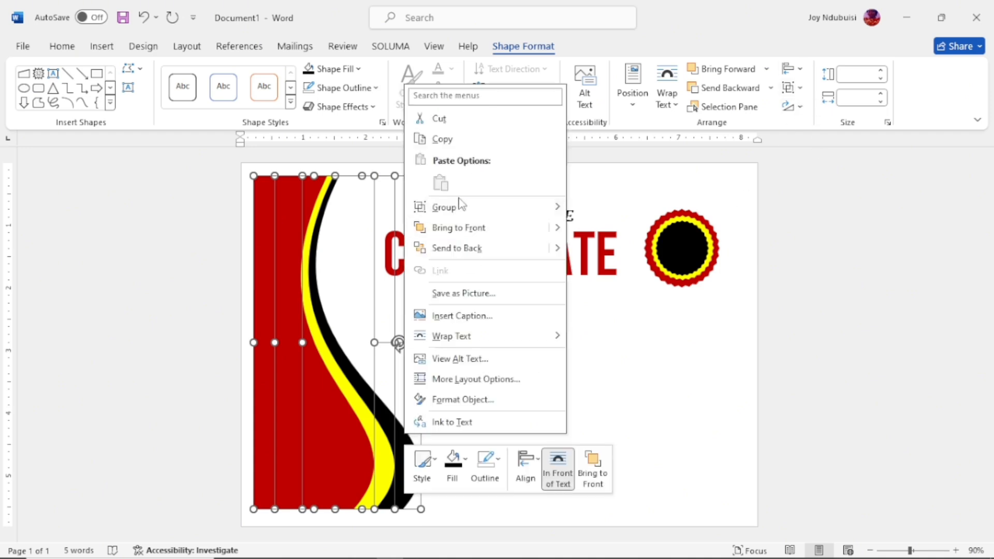
{"action": "mouse_move", "coordinate": [455, 209]}
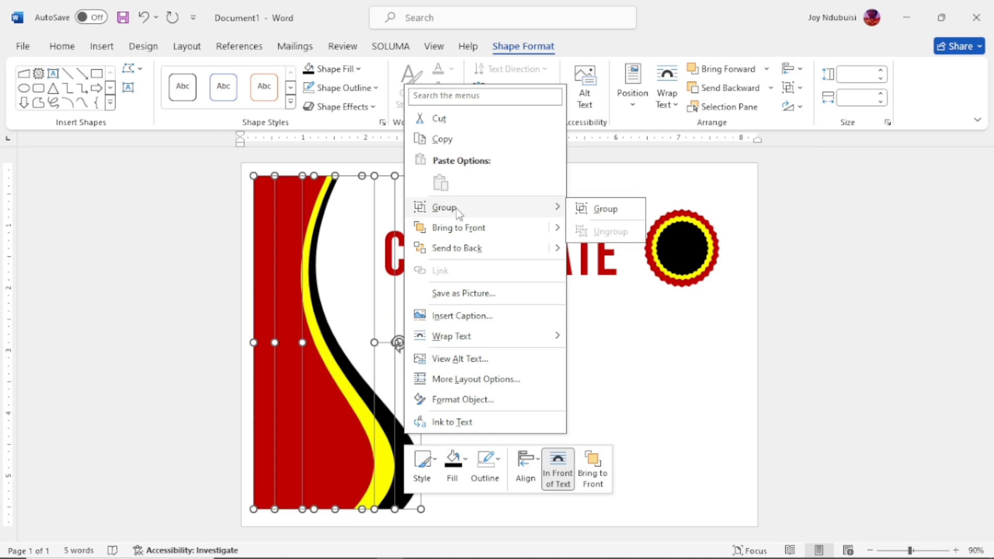
{"action": "left_click", "coordinate": [585, 210]}
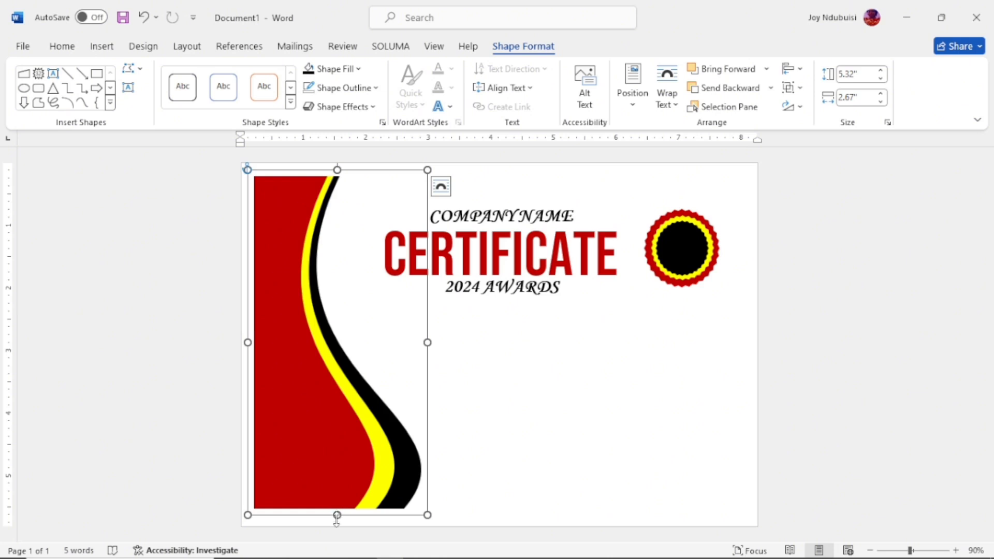
Step: Stretch the wave group past the page's bottom, top and left edges, to about 6.05" high and 2.96" wide
{"action": "left_click_drag", "start_coordinate": [337, 515], "coordinate": [337, 535]}
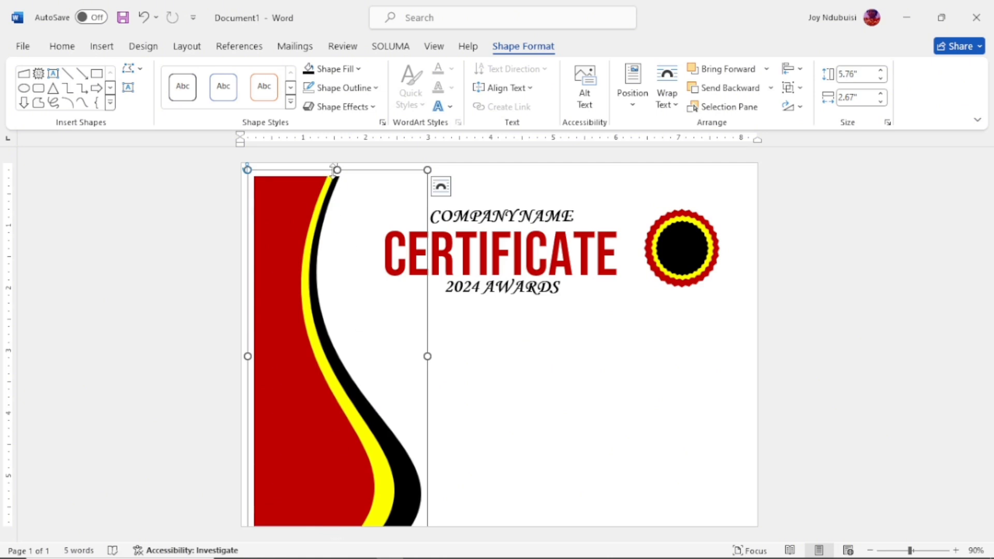
{"action": "left_click_drag", "start_coordinate": [338, 170], "coordinate": [337, 153]}
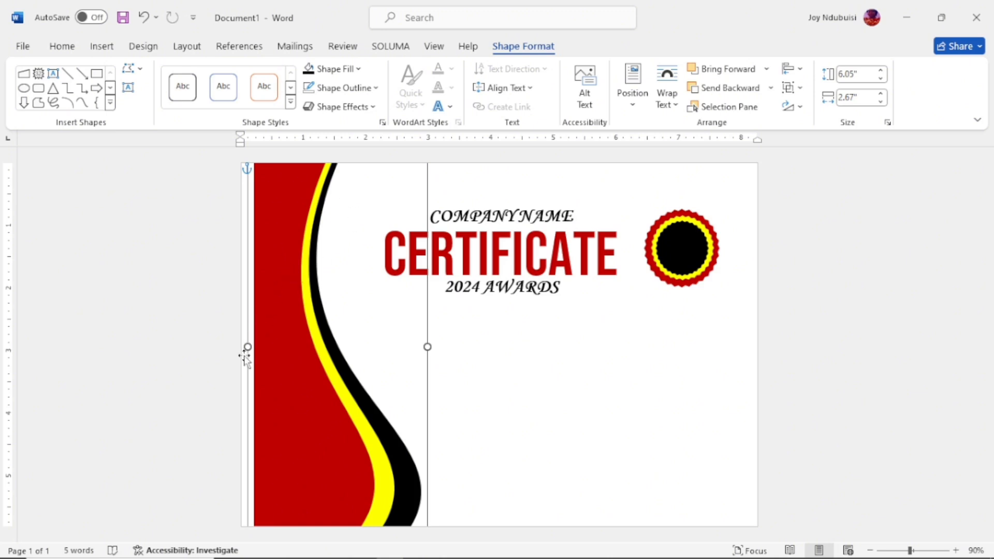
{"action": "left_click_drag", "start_coordinate": [247, 347], "coordinate": [236, 348]}
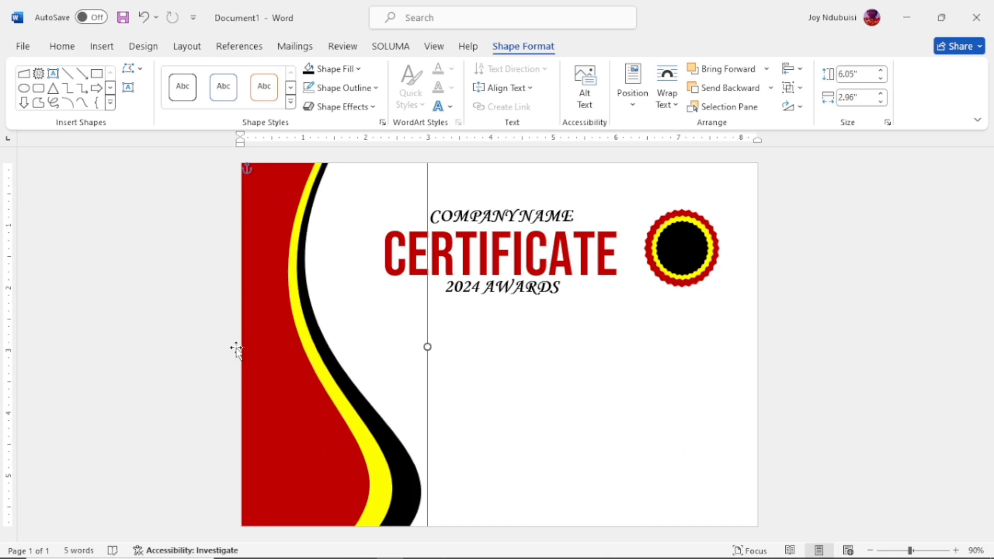
{"action": "left_click", "coordinate": [277, 359]}
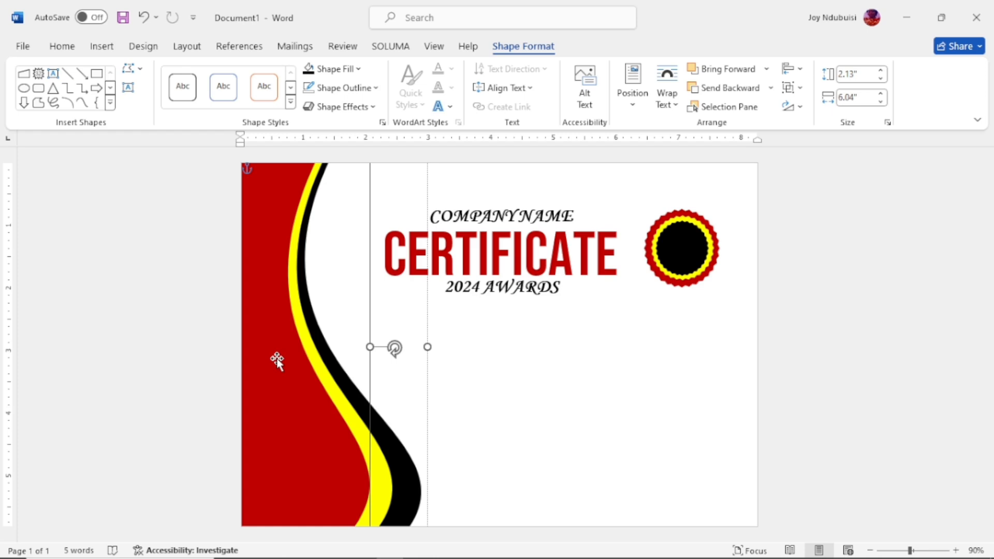
Step: Insert a text box about 0.43" high and 1.26" wide below the 2024 AWARDS line and enter 2024
{"action": "left_click", "coordinate": [544, 386]}
{"action": "left_click", "coordinate": [102, 46]}
{"action": "left_click", "coordinate": [210, 68]}
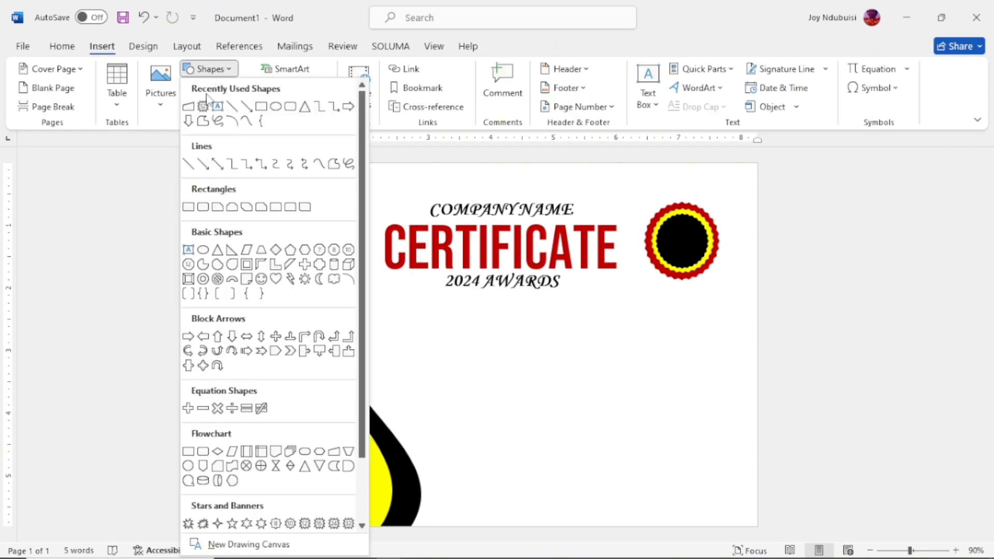
{"action": "left_click", "coordinate": [217, 106]}
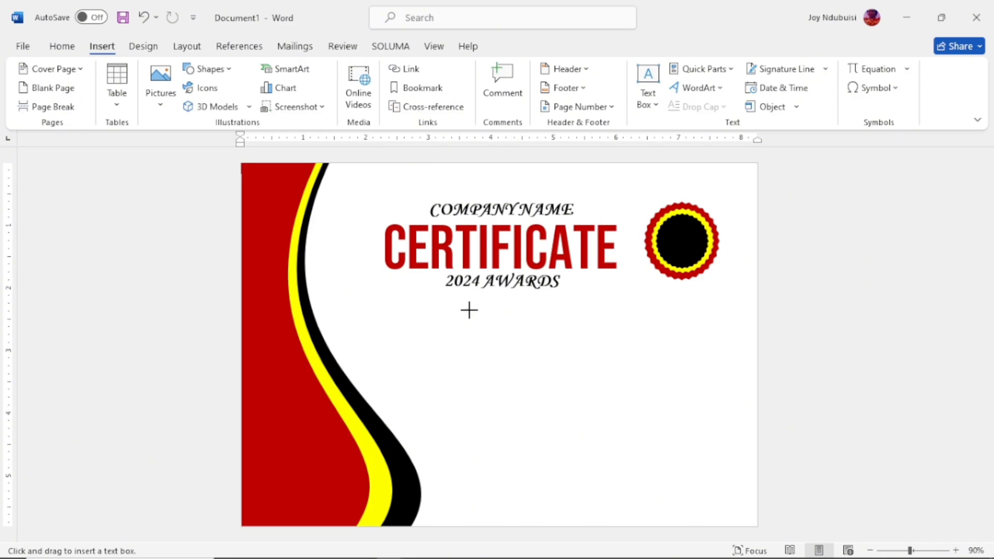
{"action": "left_click_drag", "start_coordinate": [469, 310], "coordinate": [548, 337]}
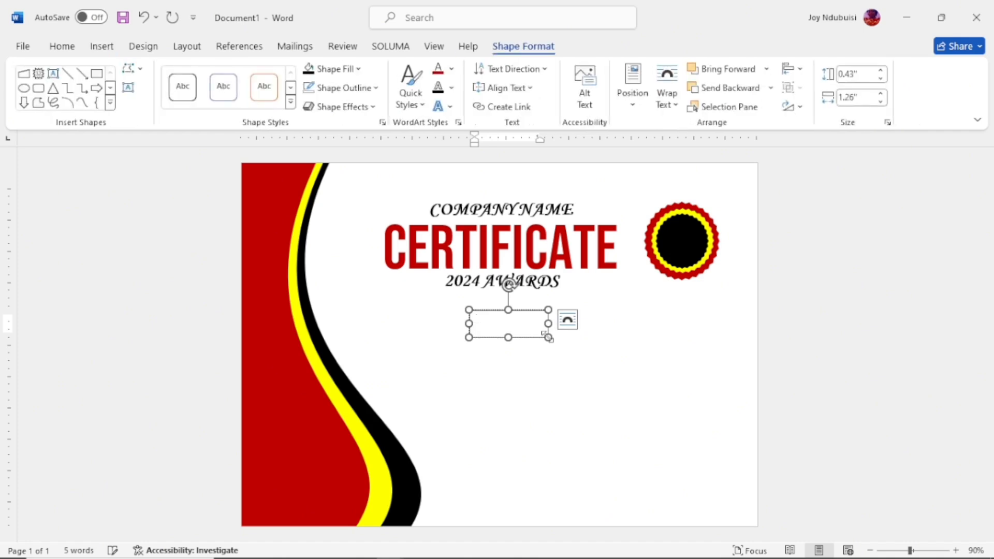
{"action": "type", "text": "2024"}
Step: Format the new 2024 text in bold Bebas Neue at 18 pt
{"action": "double_click", "coordinate": [487, 319]}
{"action": "left_click", "coordinate": [61, 47]}
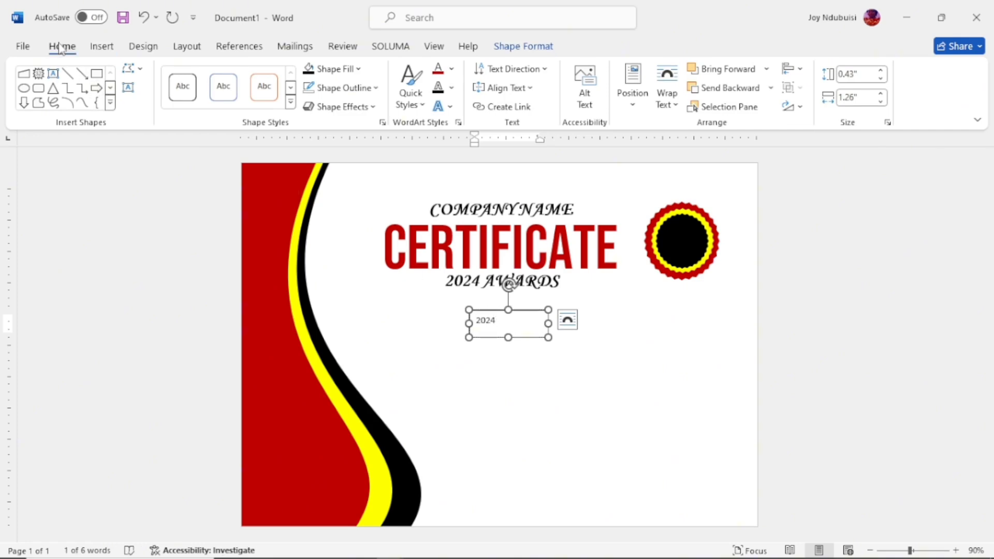
{"action": "left_click", "coordinate": [161, 74]}
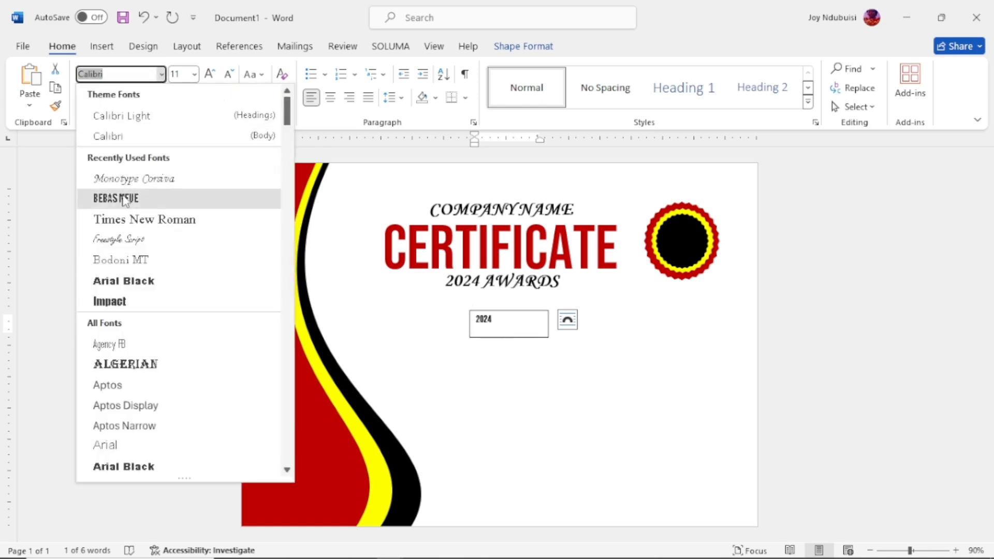
{"action": "left_click", "coordinate": [124, 198]}
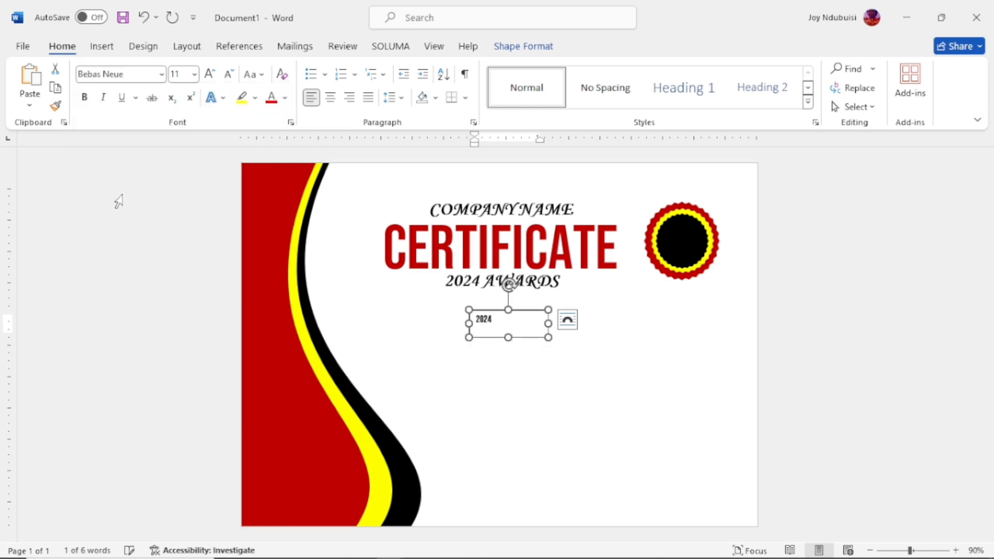
{"action": "left_click", "coordinate": [84, 98]}
{"action": "left_click", "coordinate": [210, 74]}
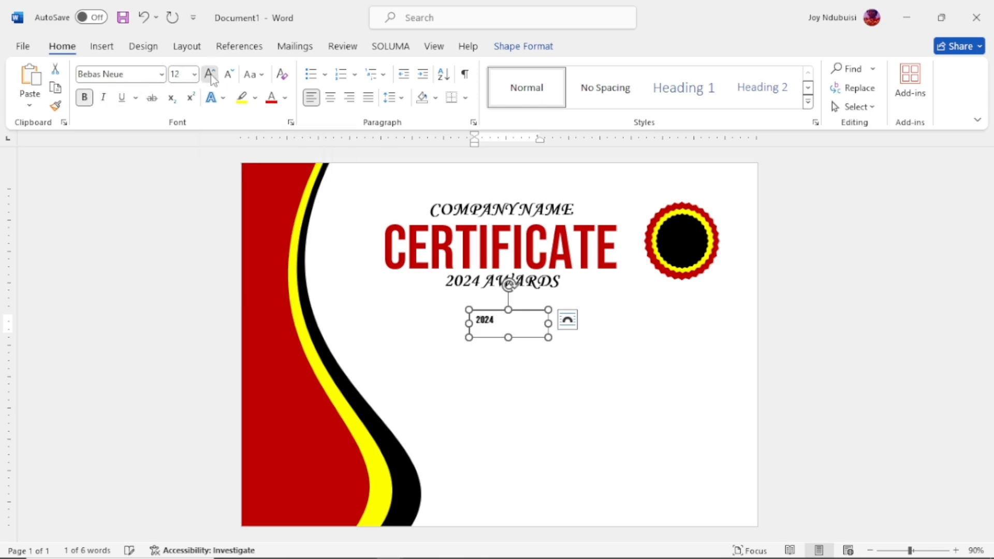
{"action": "left_click", "coordinate": [210, 74]}
{"action": "left_click", "coordinate": [210, 74]}
{"action": "left_click", "coordinate": [209, 74]}
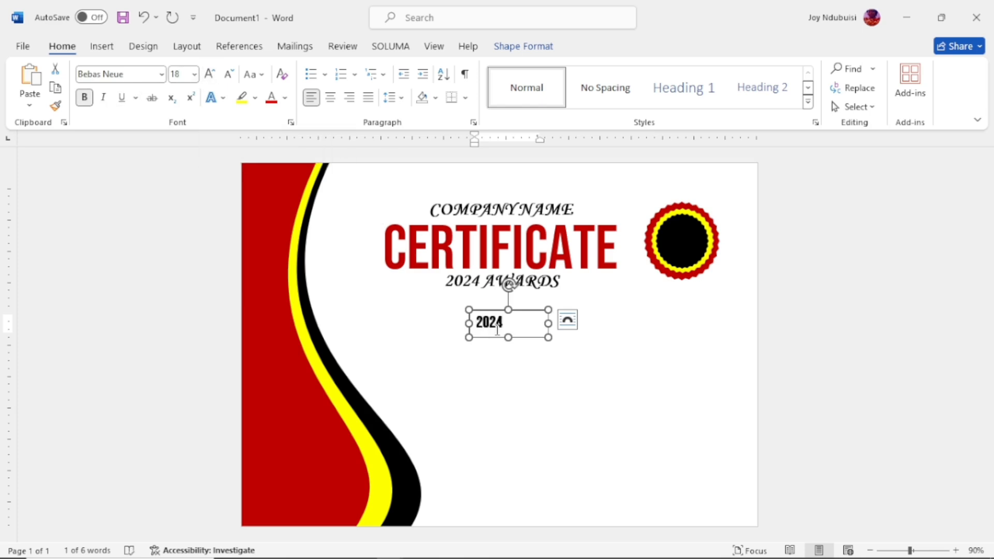
Step: Shrink the 2024 text box around its text to about 0.36" by 0.66" and set it to no fill
{"action": "left_click_drag", "start_coordinate": [548, 323], "coordinate": [490, 332]}
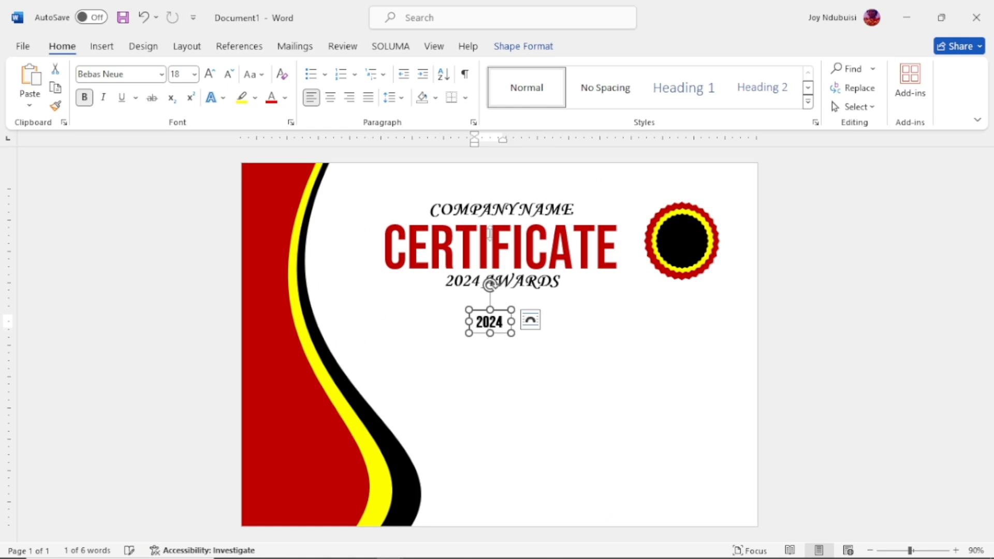
{"action": "left_click", "coordinate": [512, 48]}
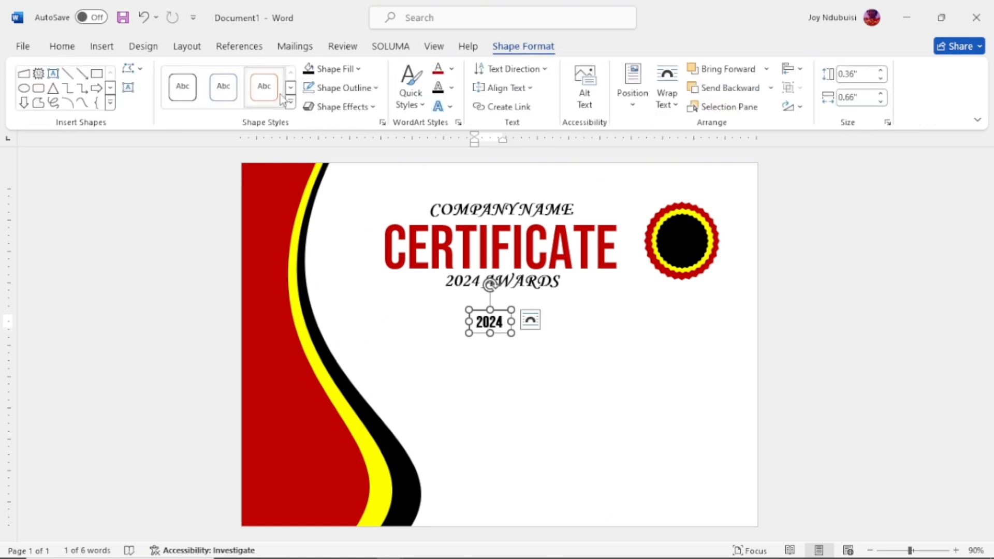
{"action": "left_click", "coordinate": [336, 69]}
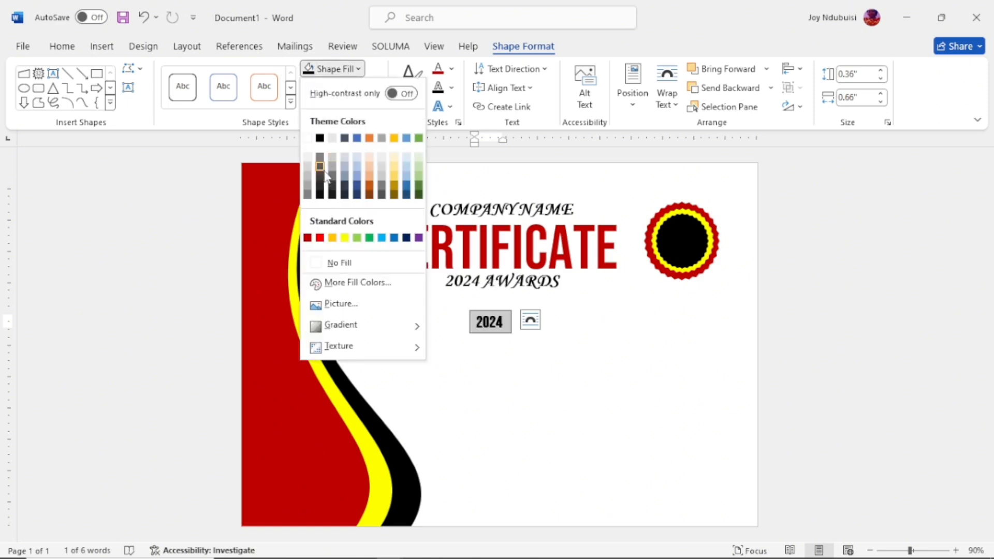
{"action": "left_click", "coordinate": [334, 265]}
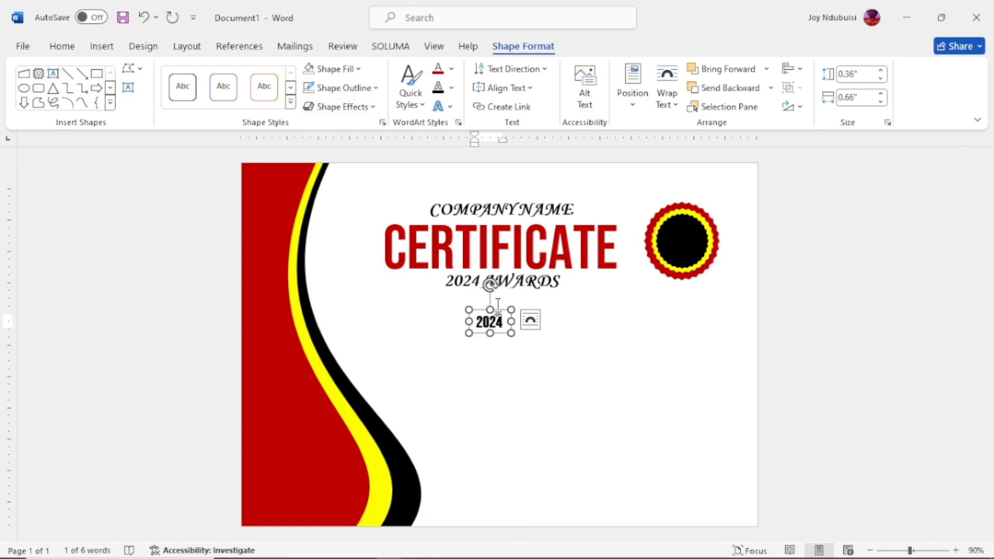
Step: Move the 2024 text box onto the seal's black centre and colour its text white
{"action": "left_click_drag", "start_coordinate": [502, 309], "coordinate": [693, 219]}
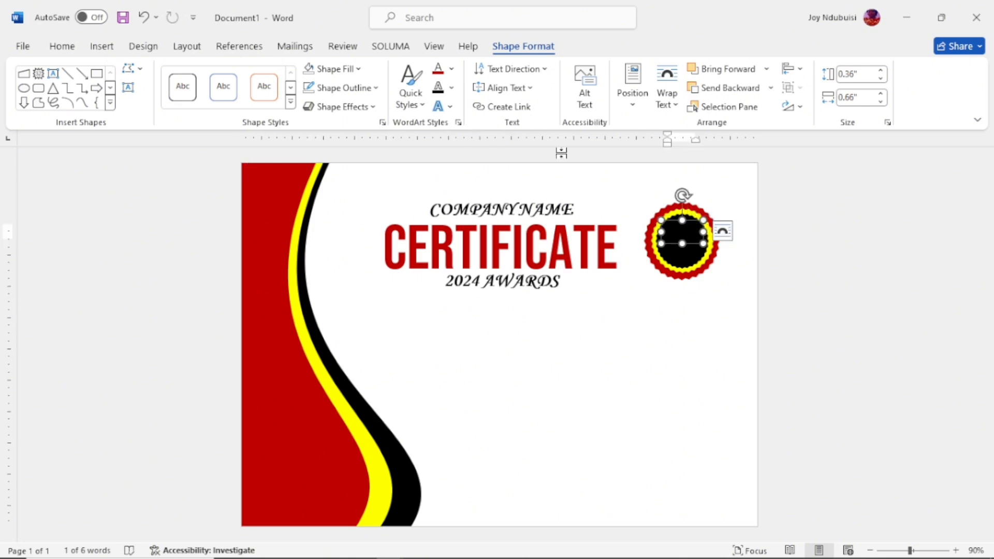
{"action": "left_click", "coordinate": [452, 69]}
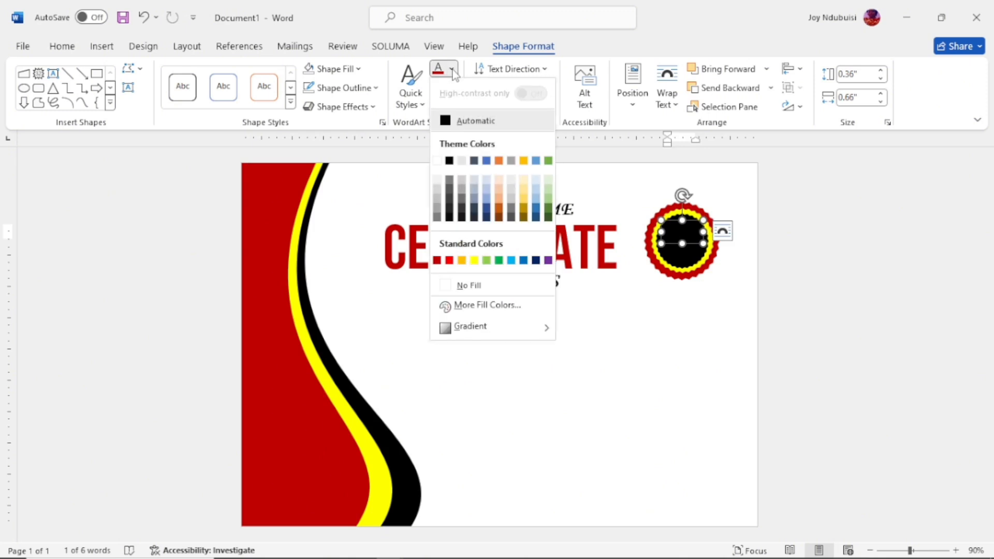
{"action": "left_click", "coordinate": [437, 161]}
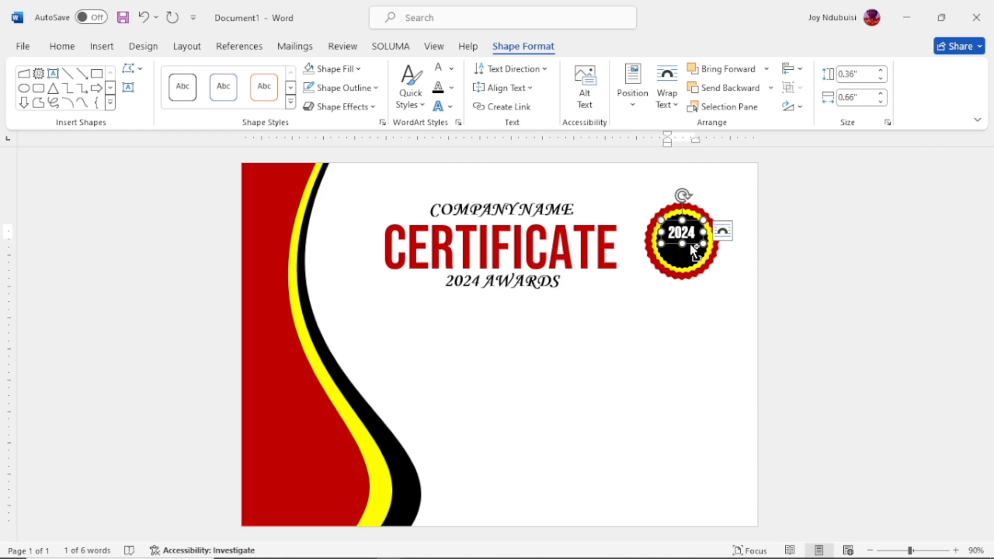
Step: Duplicate the seal's 2024 text box, place the copy directly below it and replace its text with AWARDS
{"action": "key", "text": "ctrl+d"}
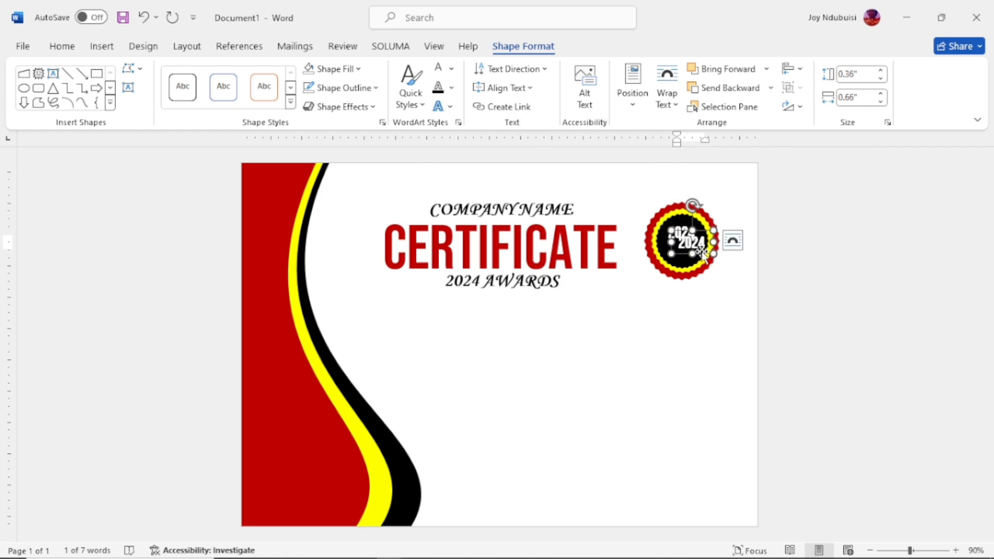
{"action": "left_click_drag", "start_coordinate": [702, 253], "coordinate": [689, 258]}
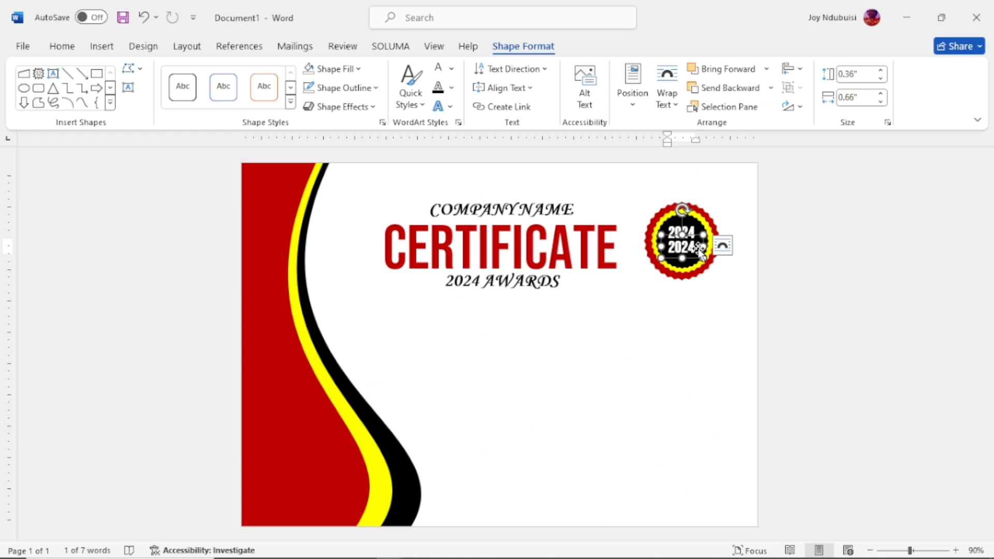
{"action": "left_click", "coordinate": [696, 246]}
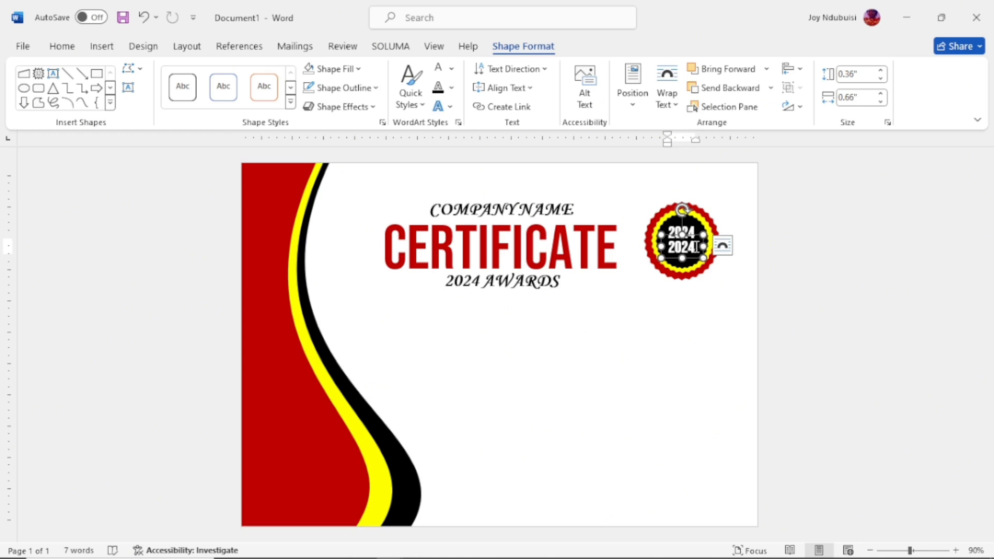
{"action": "key", "text": "BackSpace"}
{"action": "key", "text": "BackSpace"}
{"action": "key", "text": "BackSpace"}
{"action": "key", "text": "BackSpace"}
{"action": "type", "text": "AWA"}
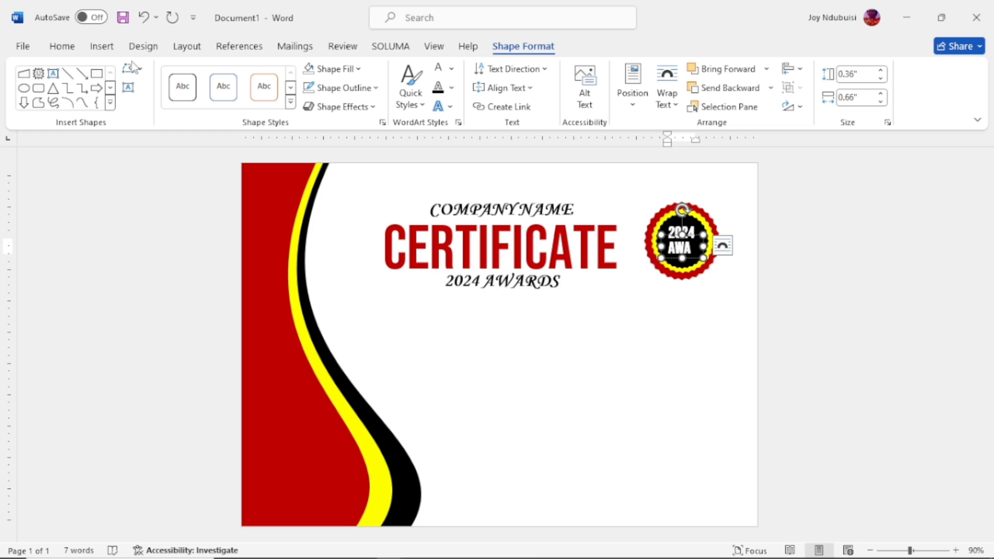
Step: Reduce the seal's AWARDS text to 14 pt and widen its text box so the word fits on one line
{"action": "left_click", "coordinate": [62, 46]}
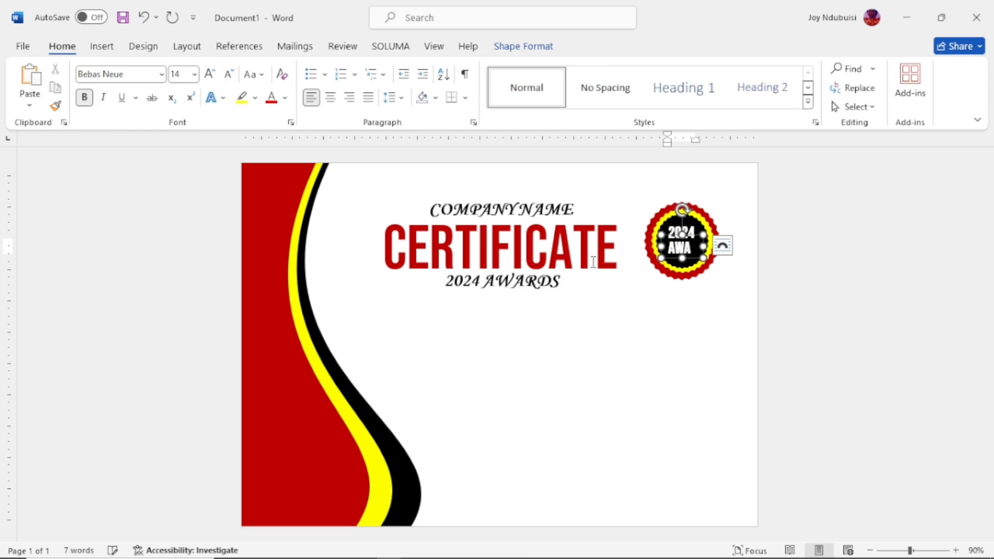
{"action": "left_click", "coordinate": [672, 259]}
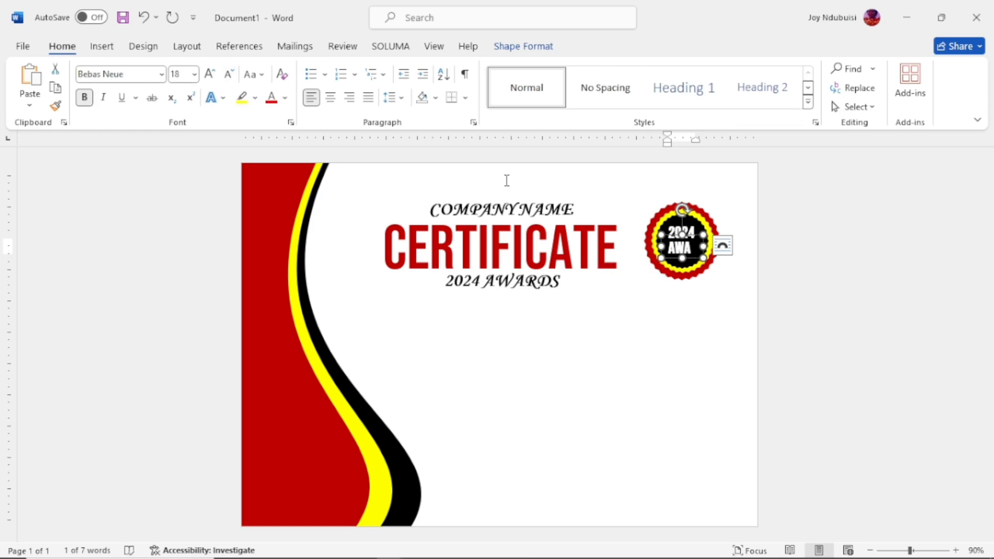
{"action": "left_click", "coordinate": [231, 75]}
{"action": "left_click", "coordinate": [230, 75]}
{"action": "left_click_drag", "start_coordinate": [662, 245], "coordinate": [655, 246]}
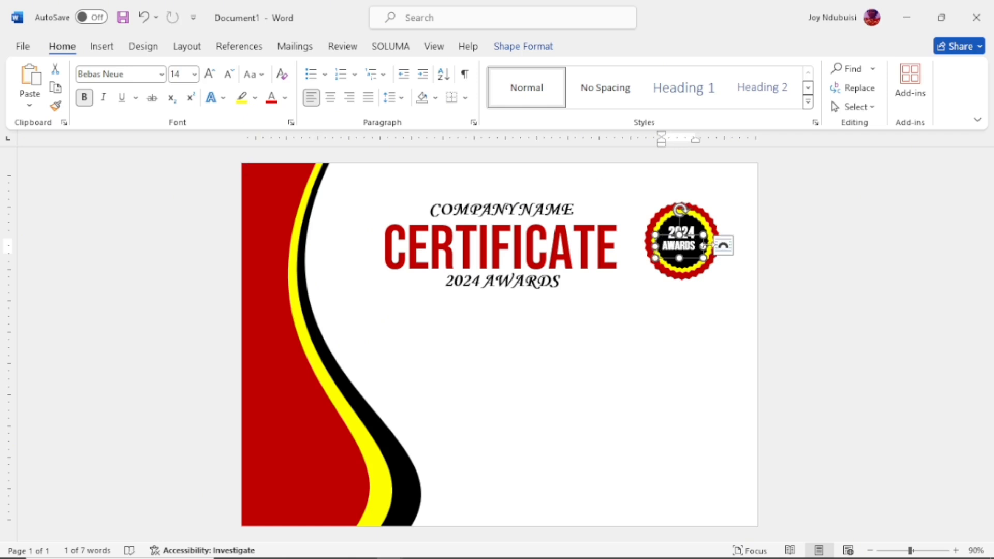
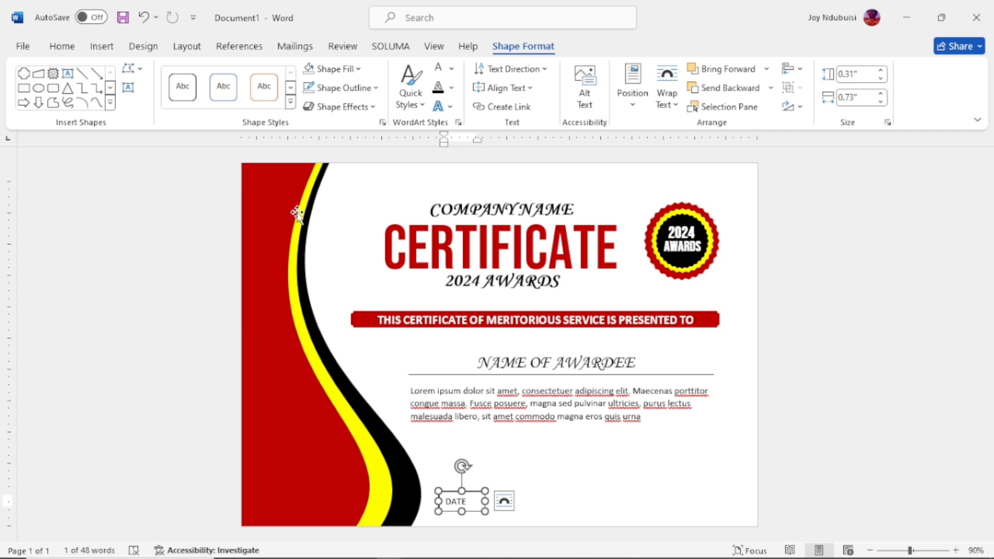
Step: Make the DATE text bold at 14 pt and shift its text box slightly to the right, away from the black wave
{"action": "left_click", "coordinate": [60, 47]}
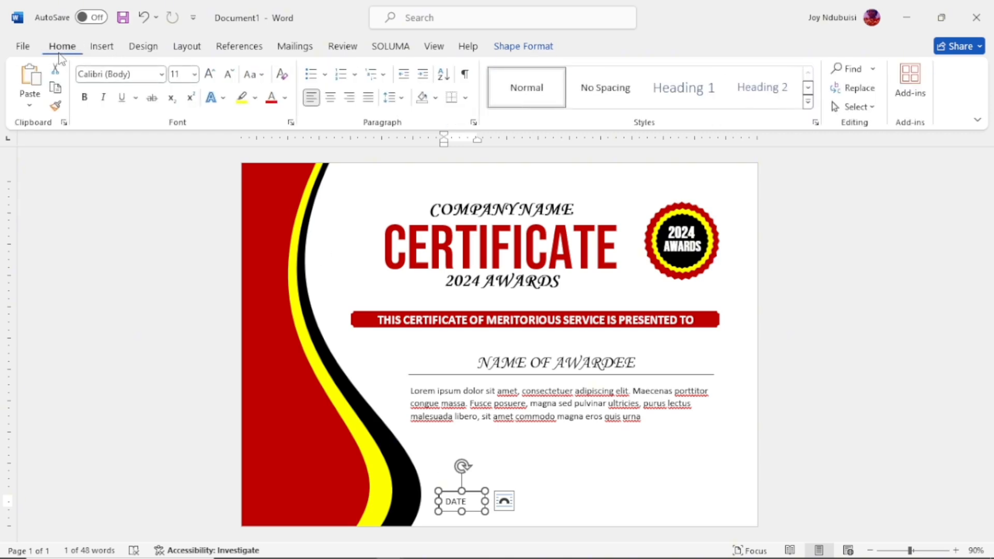
{"action": "left_click", "coordinate": [209, 75]}
{"action": "left_click", "coordinate": [210, 75]}
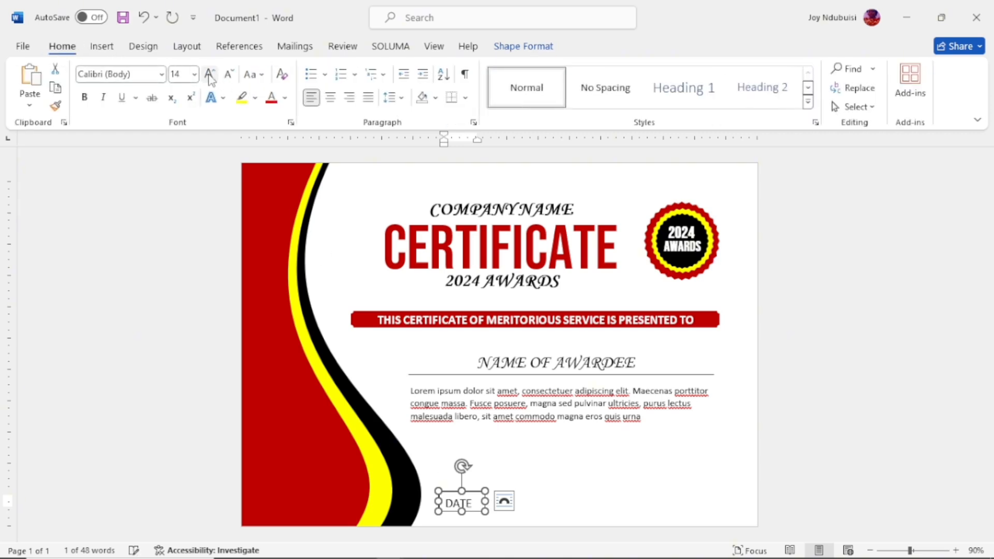
{"action": "left_click", "coordinate": [85, 100]}
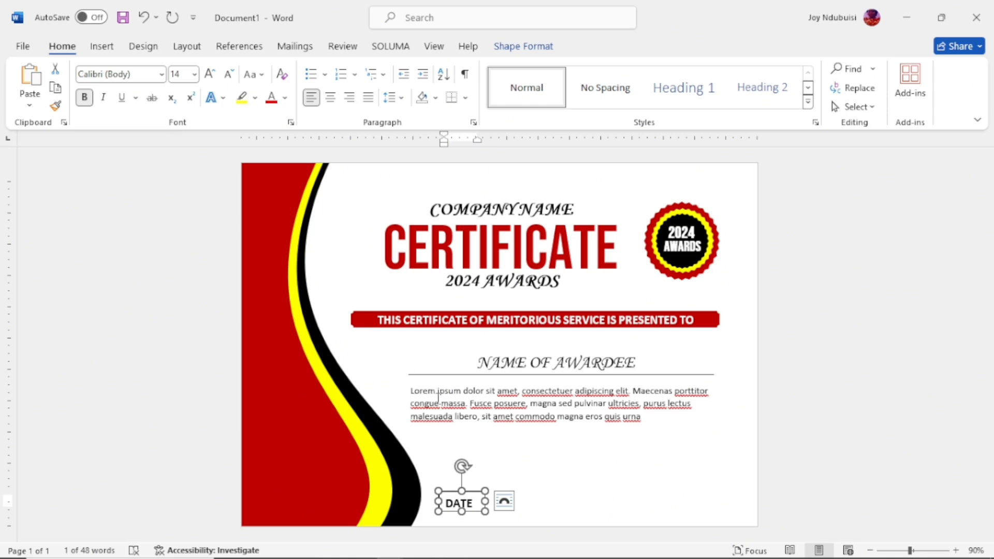
{"action": "left_click", "coordinate": [524, 47]}
{"action": "left_click", "coordinate": [308, 73]}
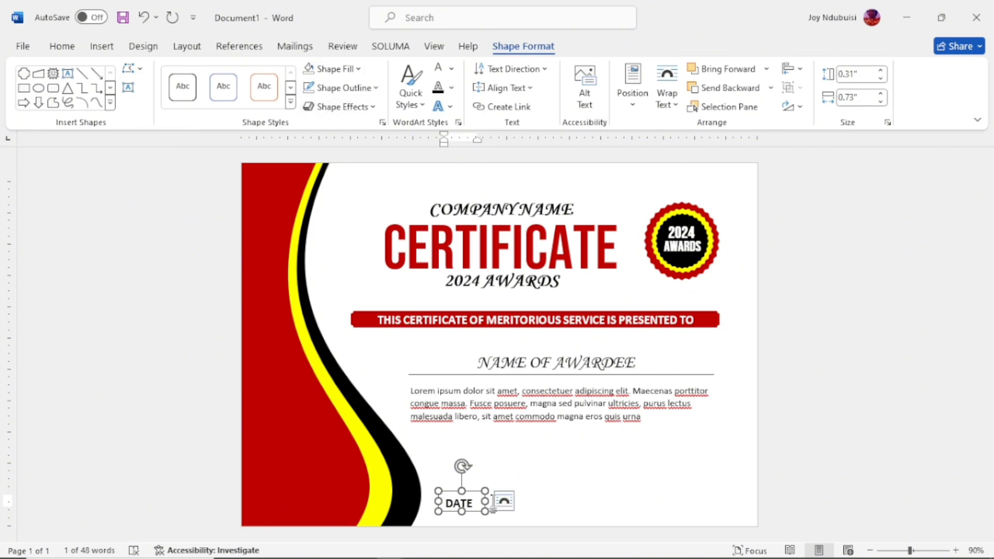
{"action": "left_click_drag", "start_coordinate": [485, 501], "coordinate": [494, 501]}
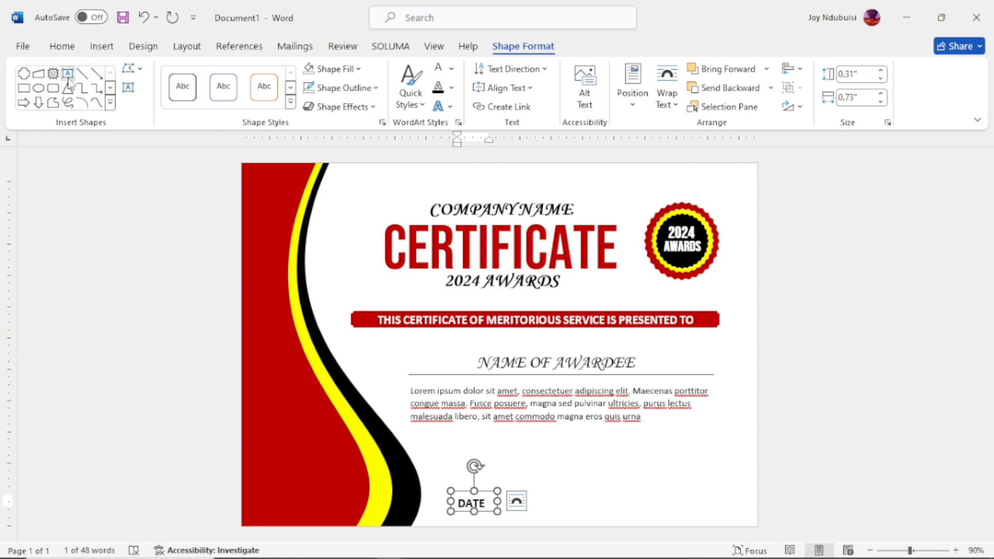
Step: Draw a horizontal line about 1.58" long above DATE, apply the black line style and nudge it down close to the text
{"action": "left_click", "coordinate": [85, 79]}
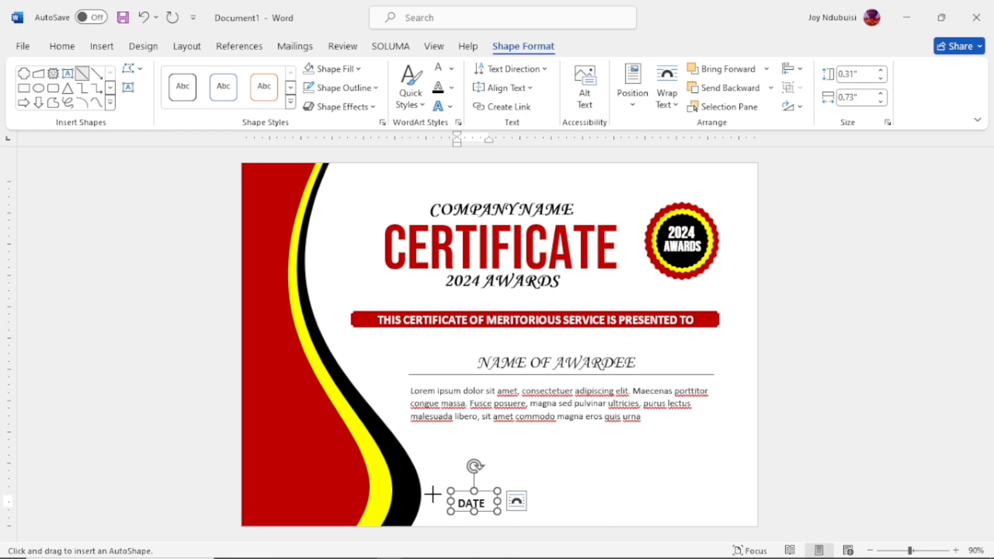
{"action": "left_click_drag", "start_coordinate": [429, 494], "coordinate": [526, 491]}
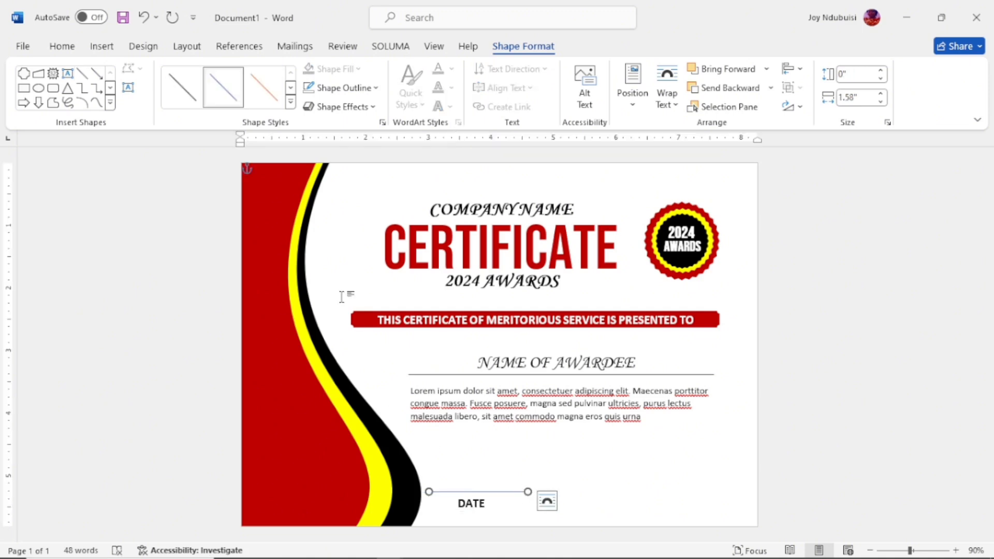
{"action": "left_click", "coordinate": [174, 92]}
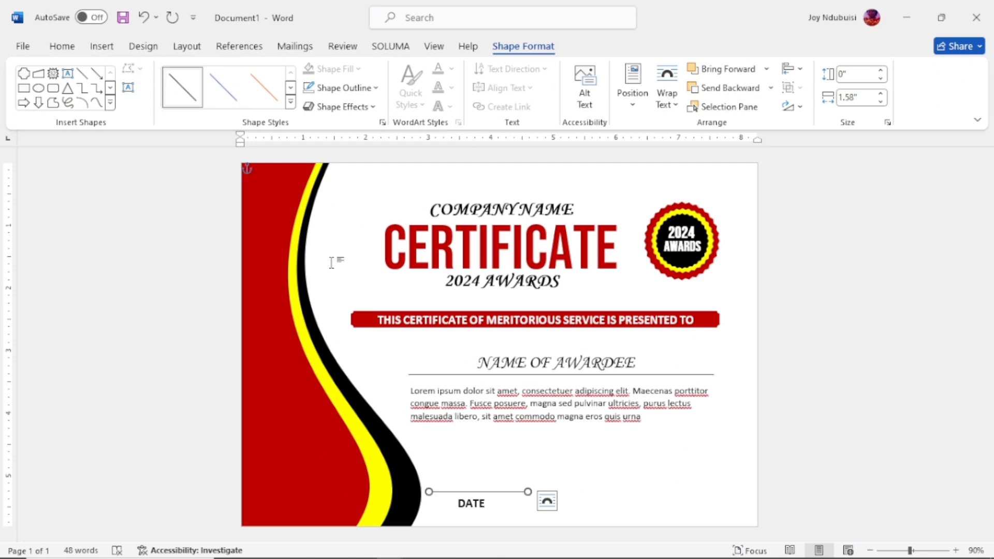
{"action": "key", "text": "Down"}
{"action": "key", "text": "Down"}
{"action": "key", "text": "Down"}
{"action": "key", "text": "Down"}
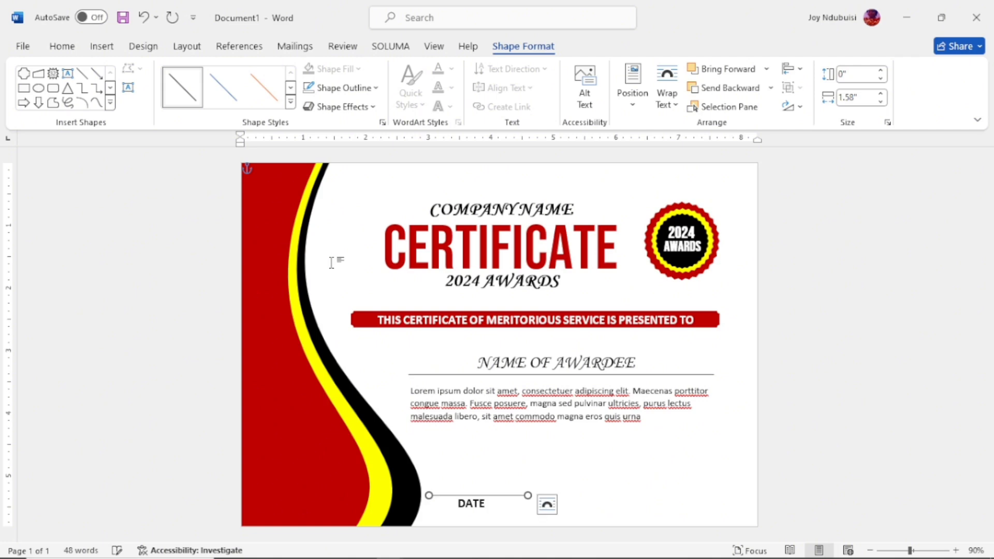
Step: Select the DATE text box together with the line above it and group them into one object
{"action": "left_click", "coordinate": [463, 512]}
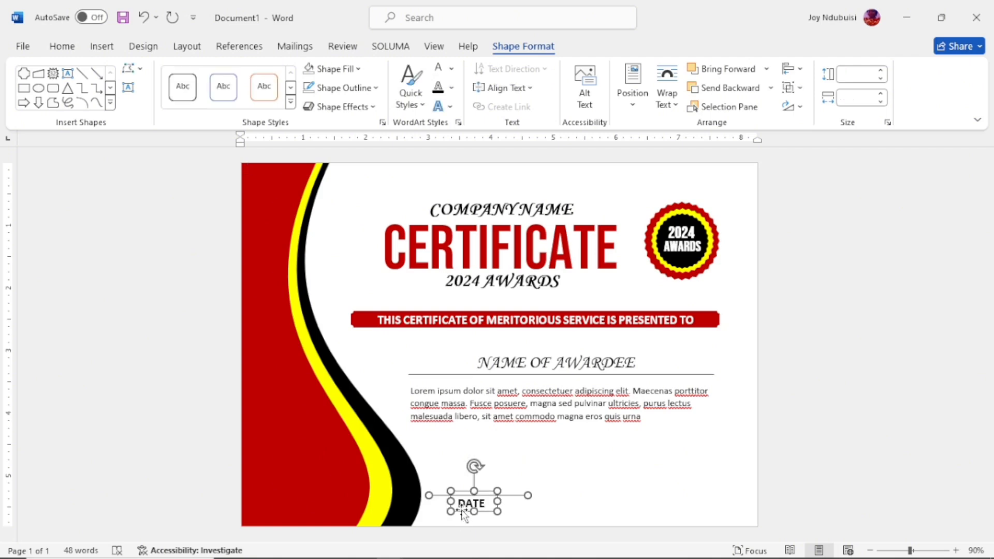
{"action": "right_click", "coordinate": [463, 513]}
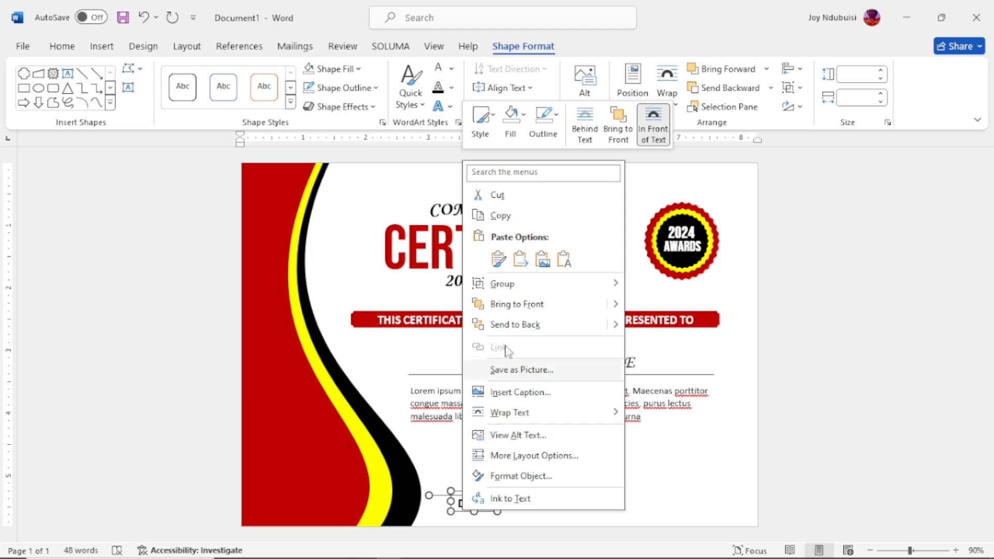
{"action": "mouse_move", "coordinate": [527, 285]}
{"action": "left_click", "coordinate": [662, 286]}
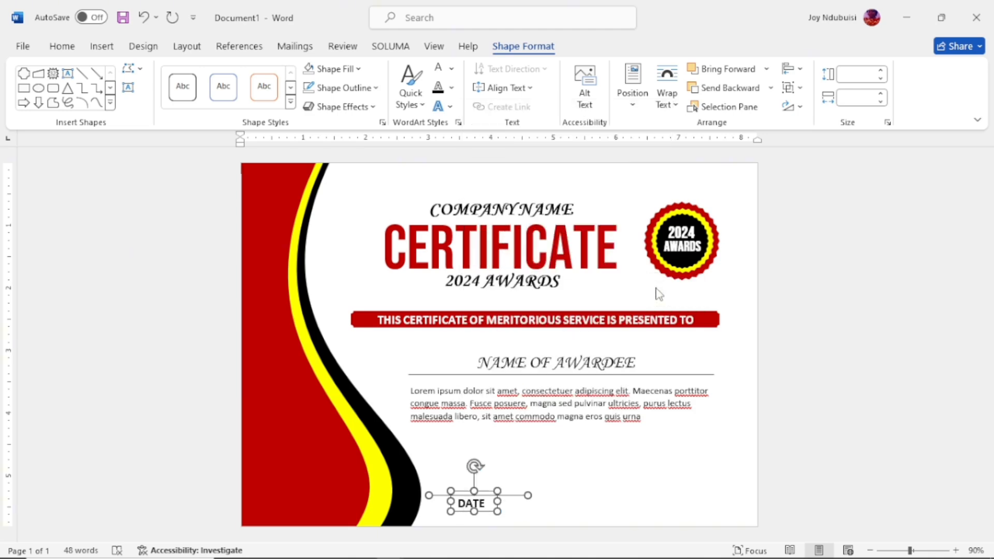
Step: Duplicate the grouped DATE text and line, and move the copy across to the certificate's lower-right corner, level with the original
{"action": "key", "text": "ctrl+a"}
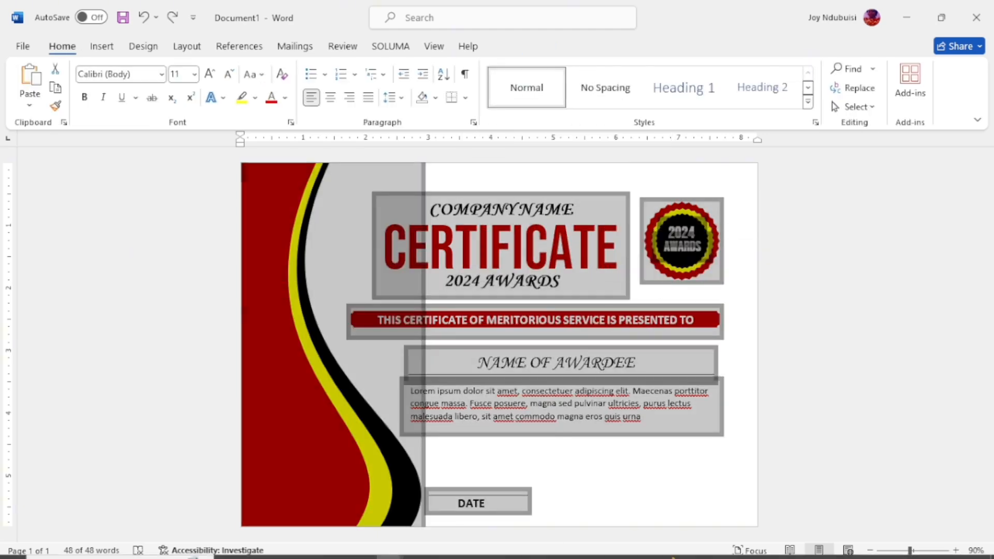
{"action": "left_click", "coordinate": [553, 486]}
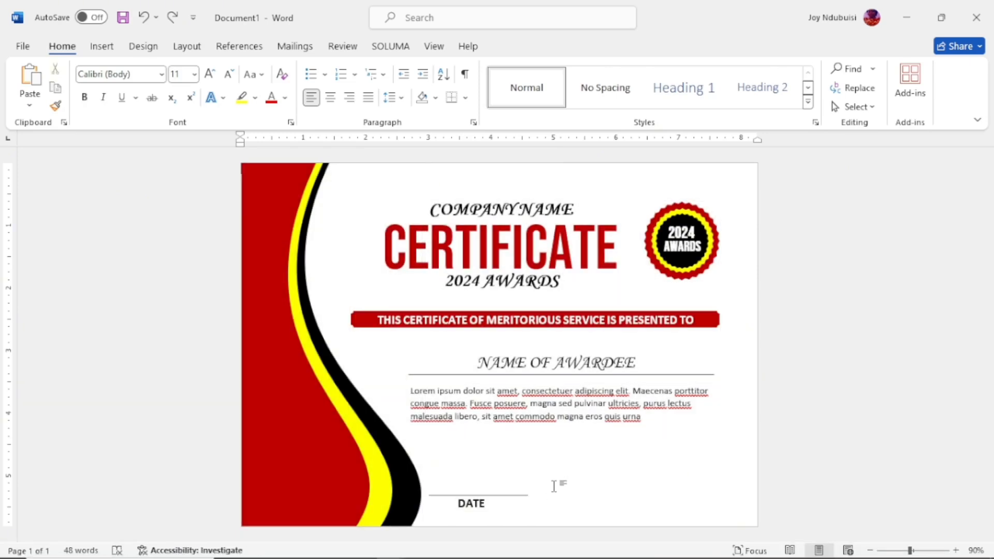
{"action": "left_click", "coordinate": [495, 495]}
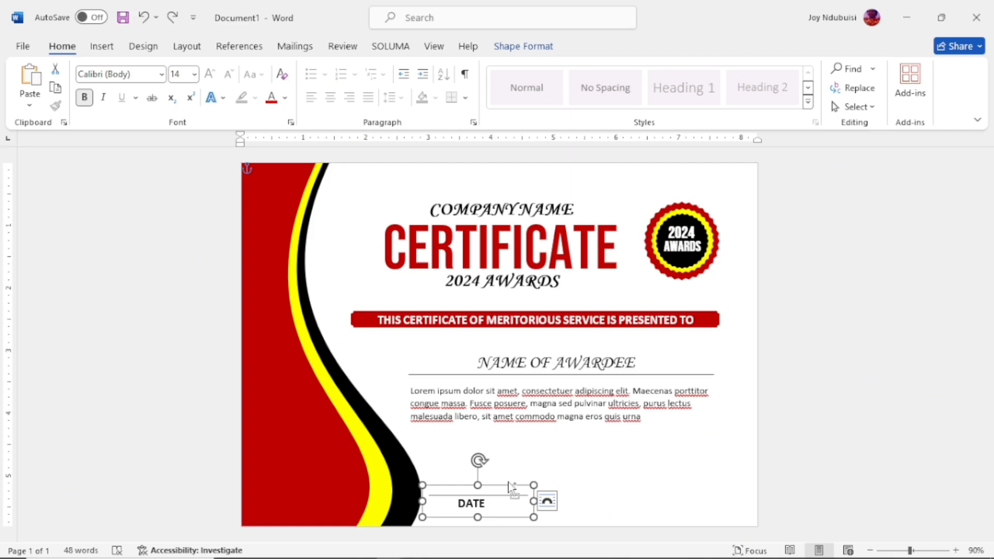
{"action": "key", "text": "ctrl+v"}
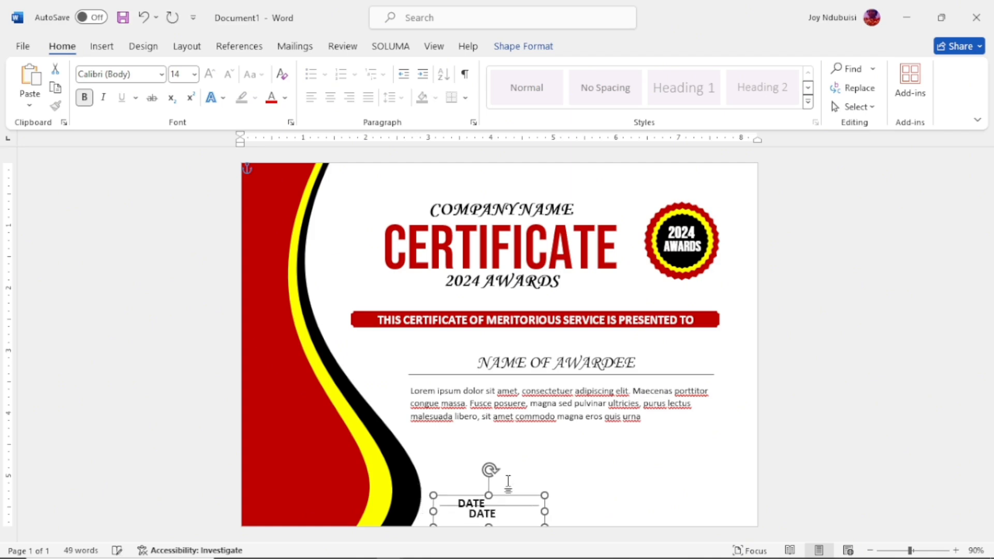
{"action": "key", "text": "Right"}
{"action": "key", "text": "Right"}
{"action": "key", "text": "Right"}
{"action": "key", "text": "Right"}
{"action": "key", "text": "Right"}
{"action": "key", "text": "Right"}
{"action": "key", "text": "Right"}
{"action": "key", "text": "Right"}
{"action": "key", "text": "Right"}
{"action": "key", "text": "Right"}
{"action": "key", "text": "Right"}
{"action": "key", "text": "Right"}
{"action": "key", "text": "Right"}
{"action": "key", "text": "Right"}
{"action": "key", "text": "Right"}
{"action": "key", "text": "Right"}
{"action": "key", "text": "Right"}
{"action": "key", "text": "Right"}
{"action": "key", "text": "Right"}
{"action": "key", "text": "Right"}
{"action": "key", "text": "Right"}
{"action": "key", "text": "Right"}
{"action": "key", "text": "Right"}
{"action": "key", "text": "Right"}
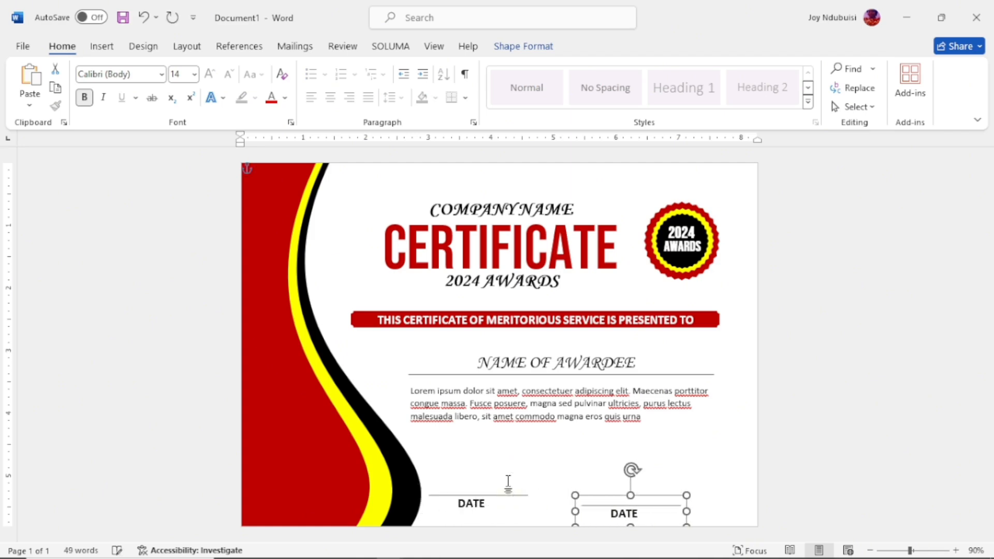
{"action": "key", "text": "Right"}
{"action": "key", "text": "Right"}
{"action": "key", "text": "Right"}
{"action": "key", "text": "Right"}
{"action": "key", "text": "Right"}
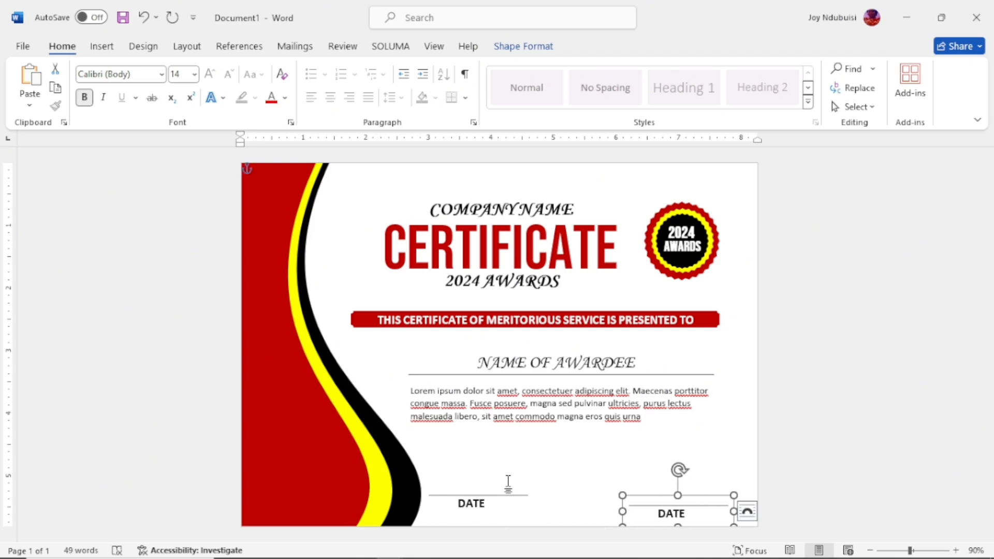
{"action": "key", "text": "Up"}
{"action": "key", "text": "Up"}
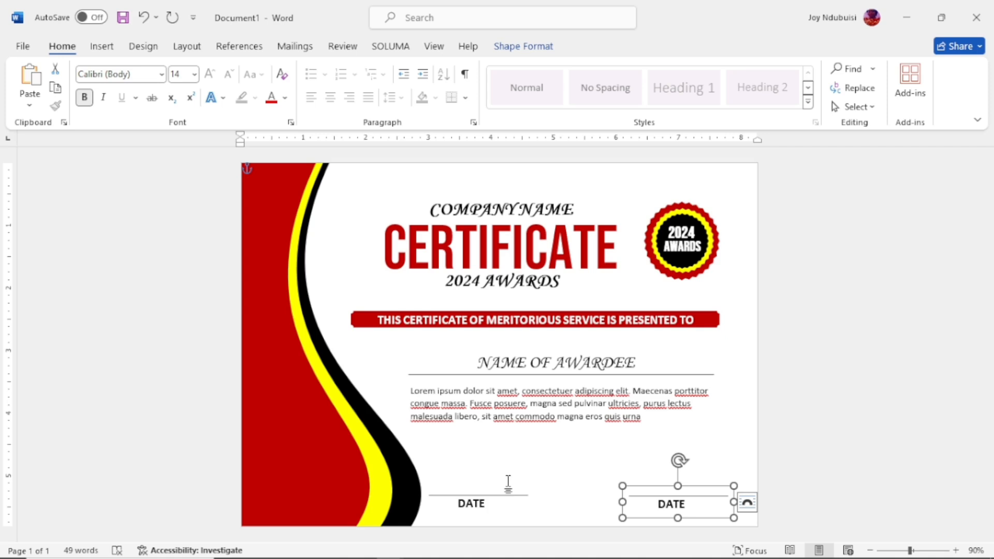
Step: Select both DATE groups and align them to each other by their tops
{"action": "left_click", "coordinate": [449, 495], "text": "shift"}
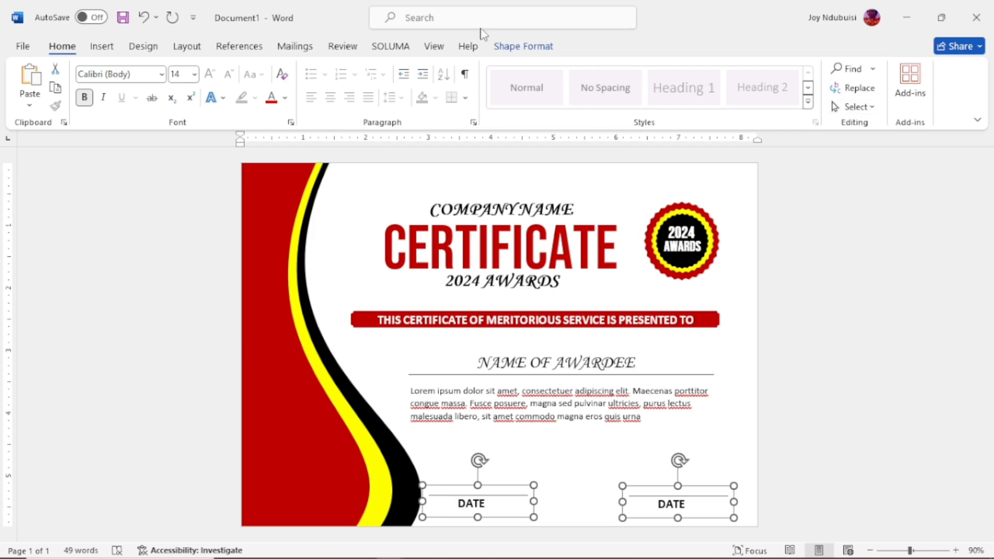
{"action": "left_click", "coordinate": [505, 48]}
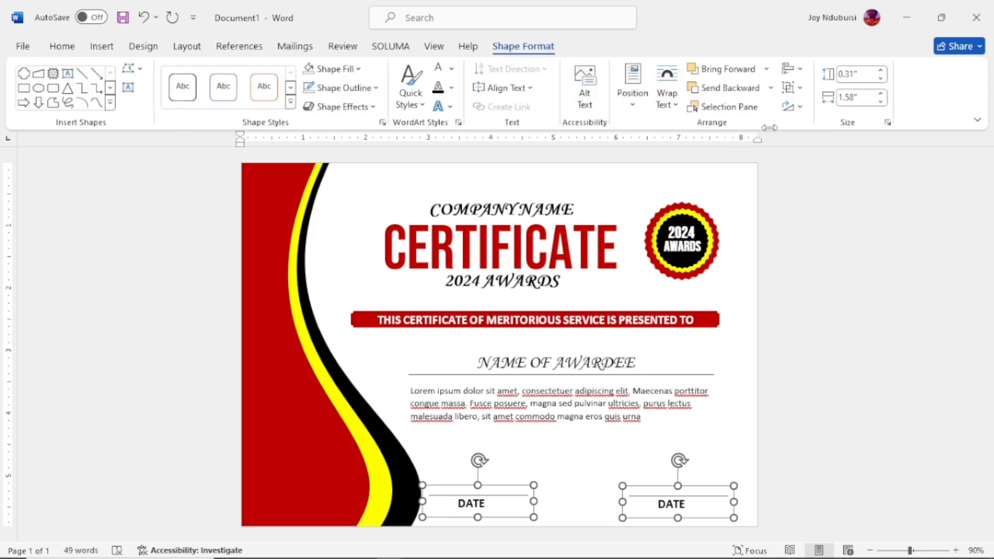
{"action": "left_click", "coordinate": [802, 75]}
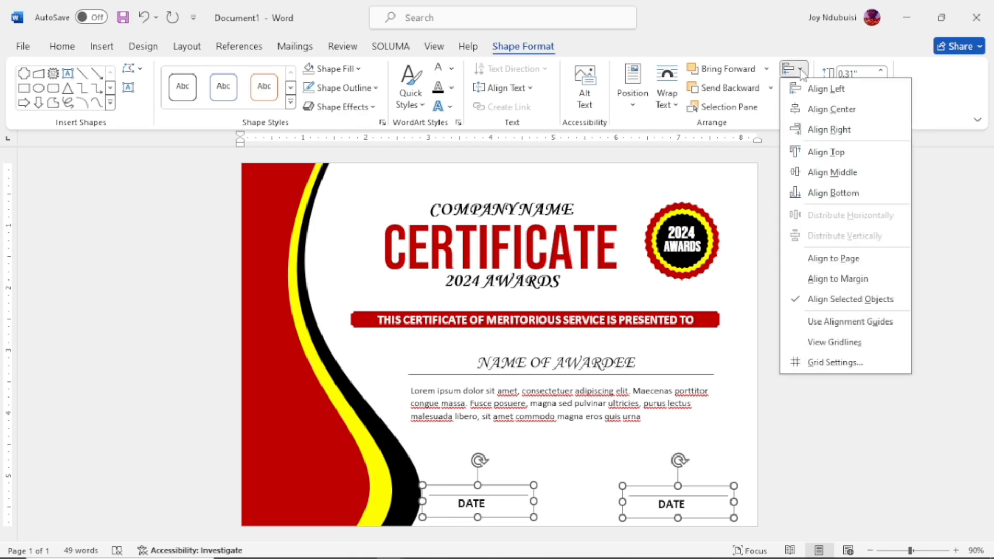
{"action": "left_click", "coordinate": [832, 151]}
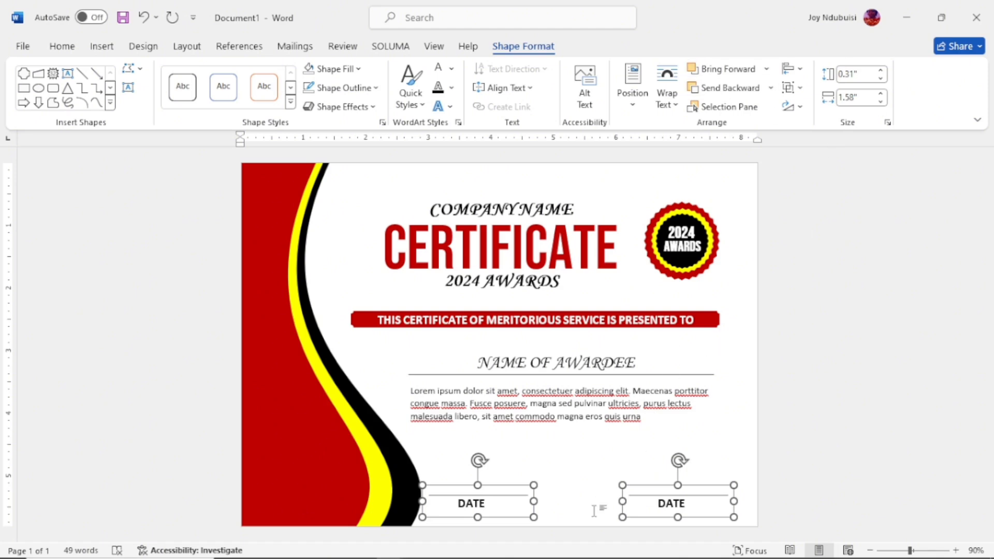
Step: Replace the text in the right-hand DATE copy with SIGNATURE and widen its text box to about 1.34" so the word fits
{"action": "left_click", "coordinate": [688, 502]}
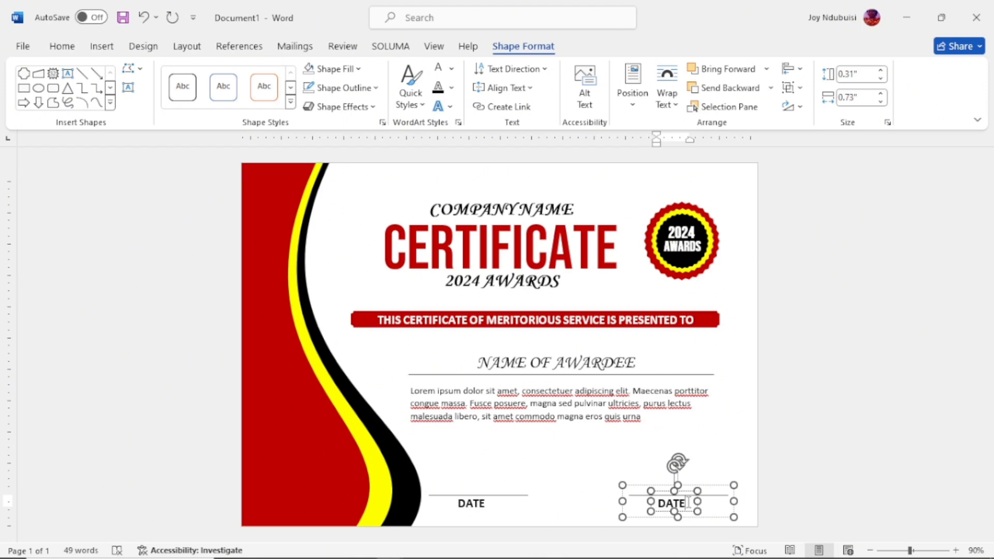
{"action": "key", "text": "BackSpace"}
{"action": "key", "text": "BackSpace"}
{"action": "key", "text": "BackSpace"}
{"action": "key", "text": "BackSpace"}
{"action": "left_click_drag", "start_coordinate": [651, 501], "coordinate": [635, 501]}
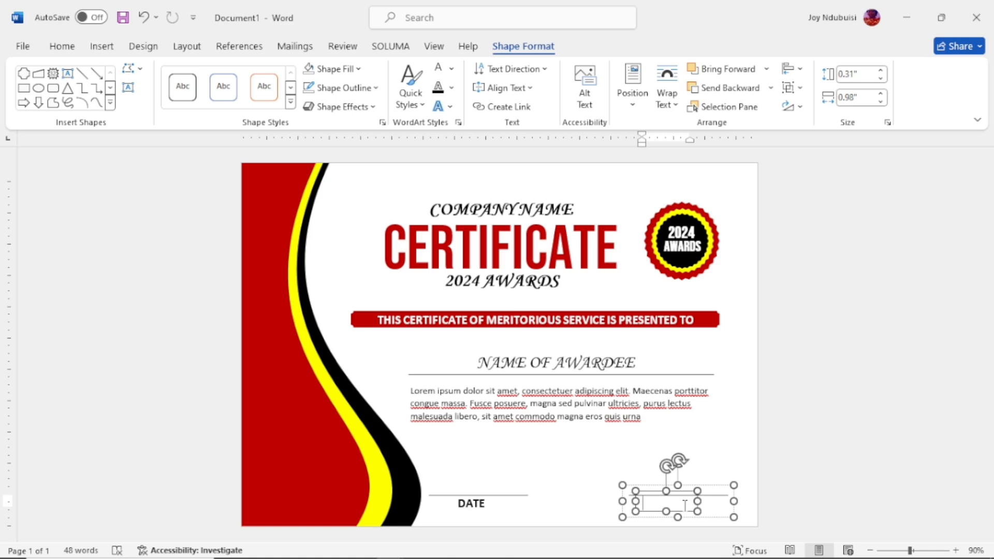
{"action": "type", "text": "SIGNATU"}
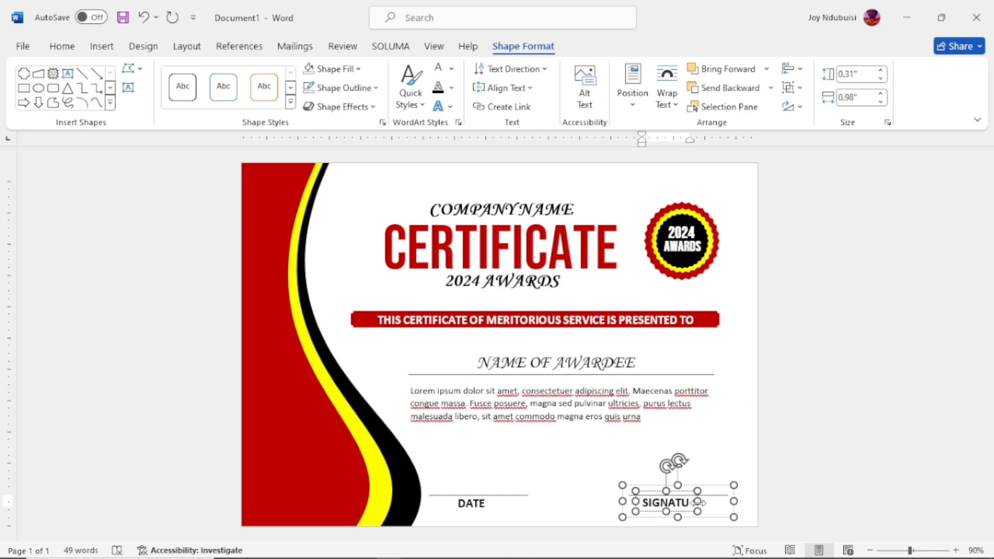
{"action": "left_click_drag", "start_coordinate": [699, 502], "coordinate": [723, 501]}
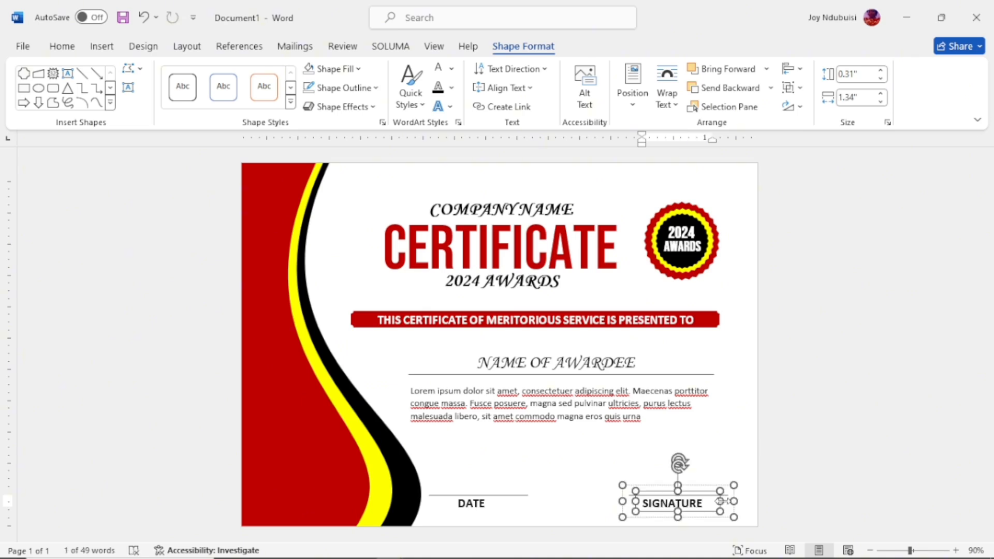
Step: Draw a new text box about 1.36" wide and 0.37" high in the blank area between the lorem ipsum paragraph and the signature lines
{"action": "left_click", "coordinate": [461, 484]}
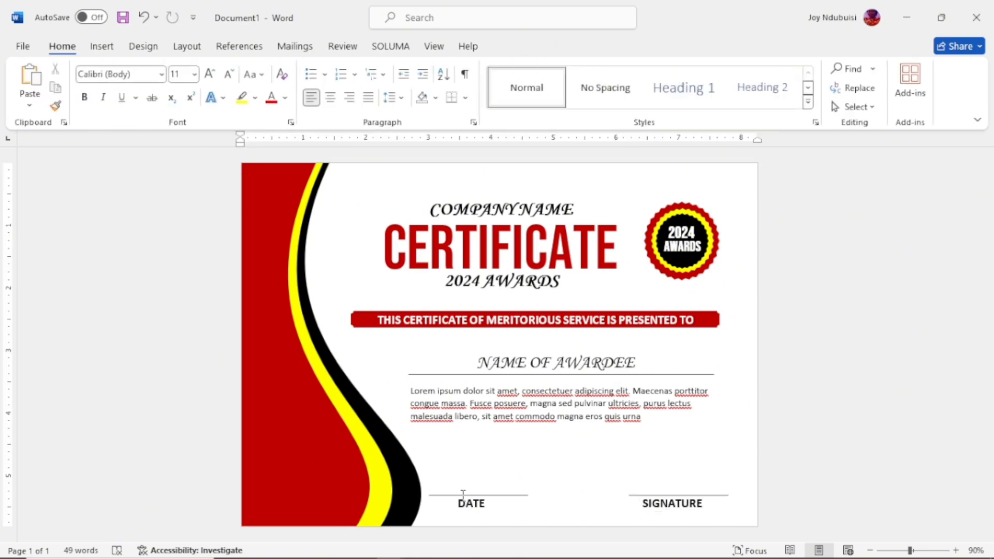
{"action": "left_click", "coordinate": [460, 491]}
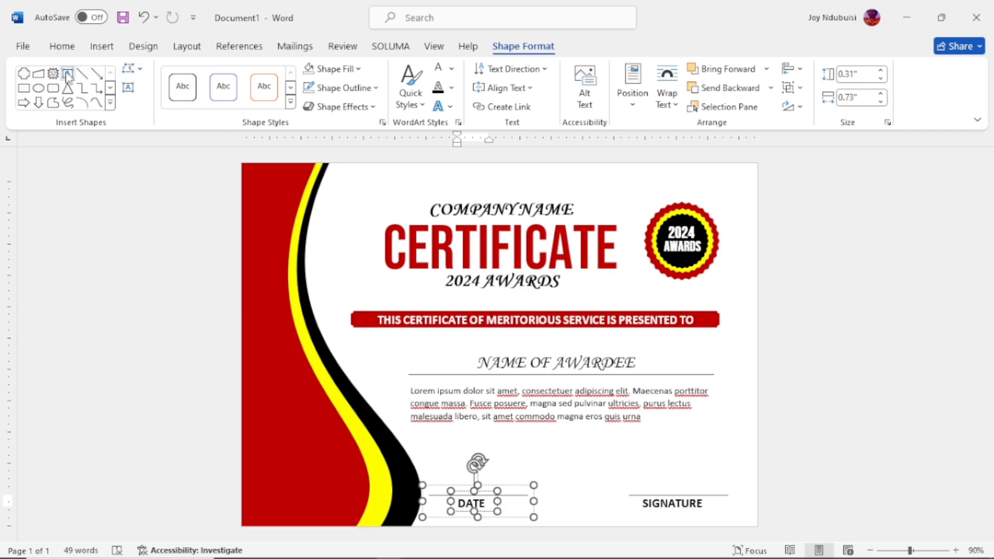
{"action": "left_click", "coordinate": [128, 87]}
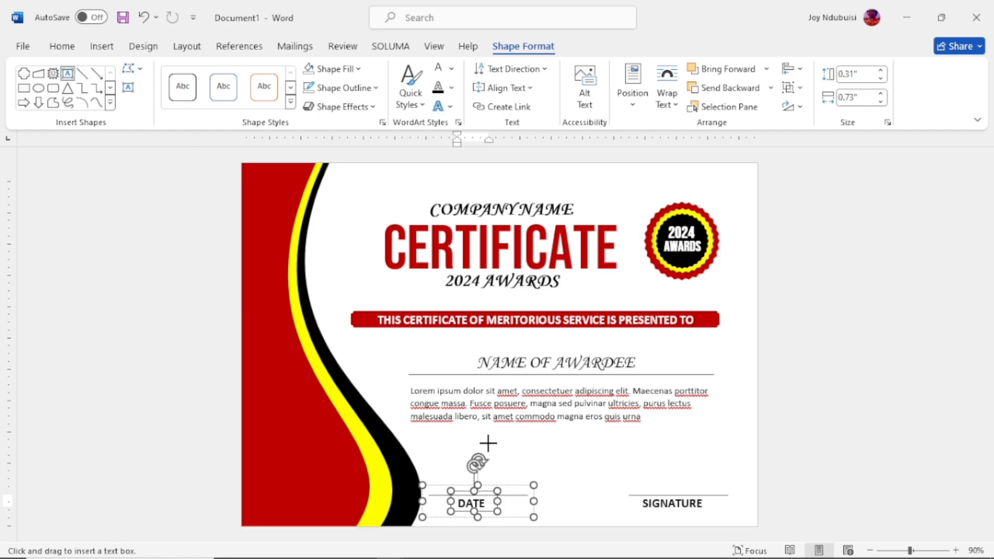
{"action": "left_click_drag", "start_coordinate": [494, 444], "coordinate": [577, 466]}
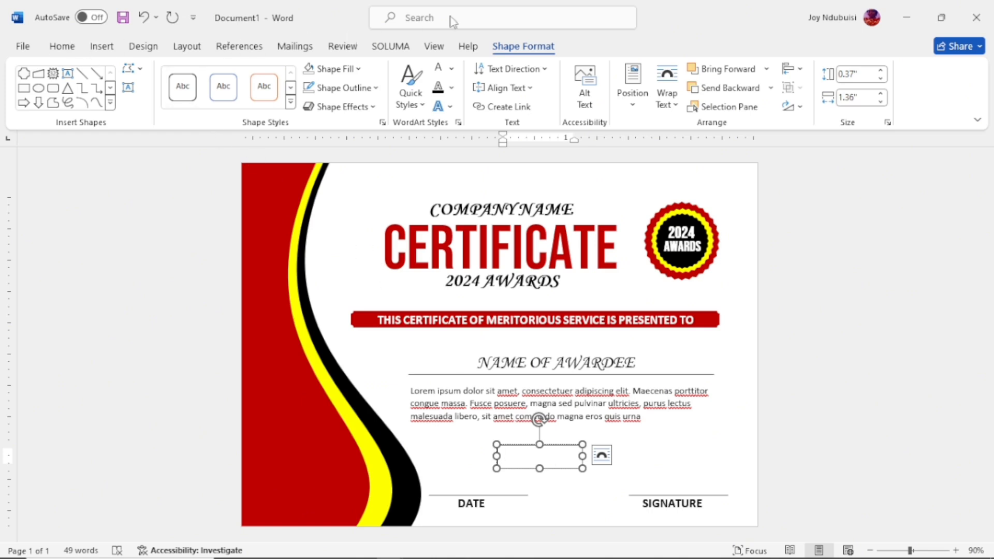
Step: Insert the current date in the "9 June 2024" format into the new text box and move the box onto the line above DATE
{"action": "left_click", "coordinate": [430, 50]}
{"action": "left_click", "coordinate": [107, 51]}
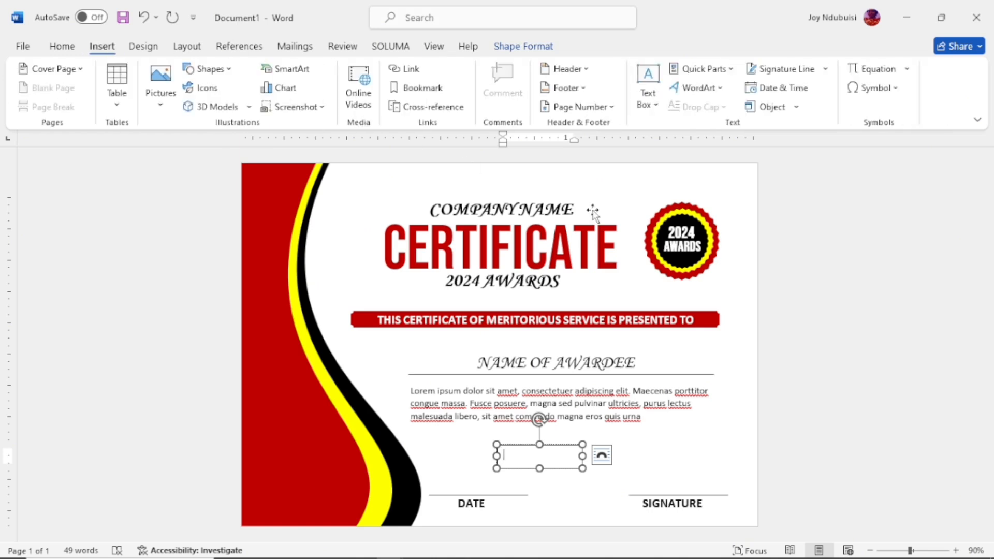
{"action": "left_click", "coordinate": [802, 85]}
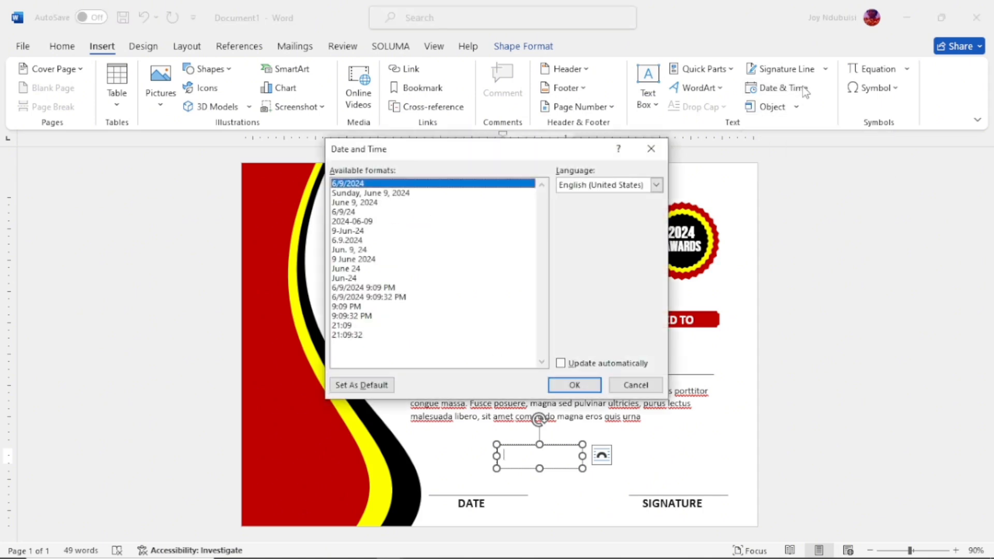
{"action": "left_click", "coordinate": [347, 260]}
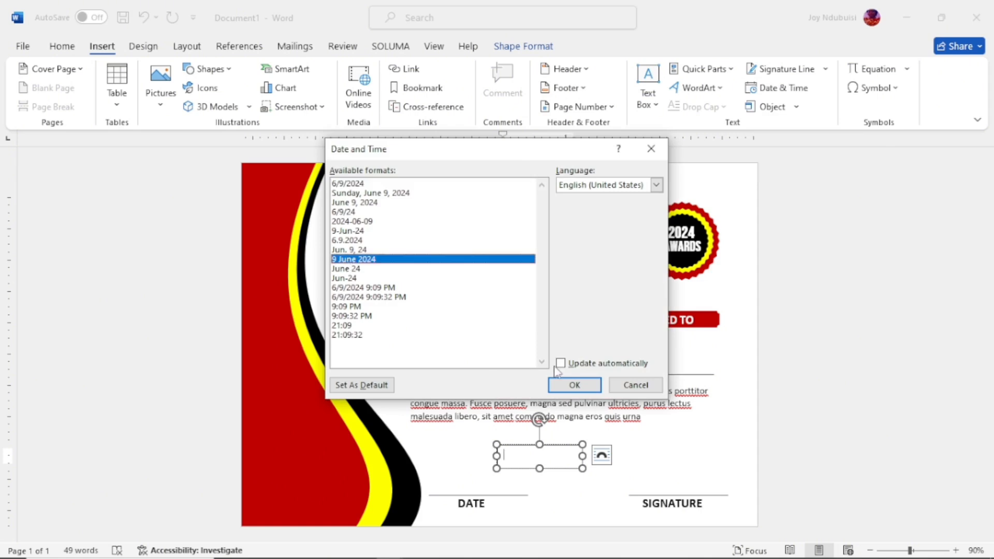
{"action": "left_click", "coordinate": [583, 387]}
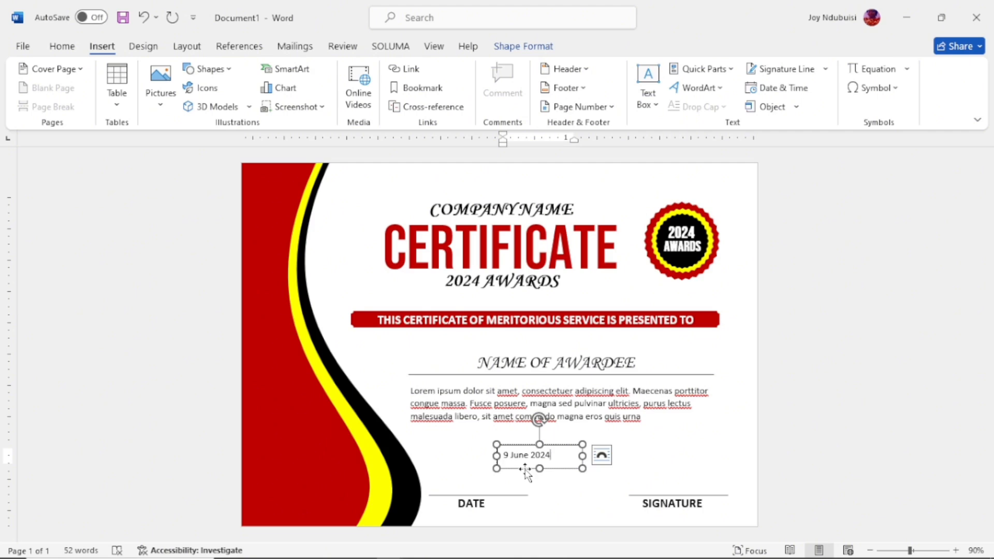
{"action": "left_click_drag", "start_coordinate": [525, 469], "coordinate": [459, 501]}
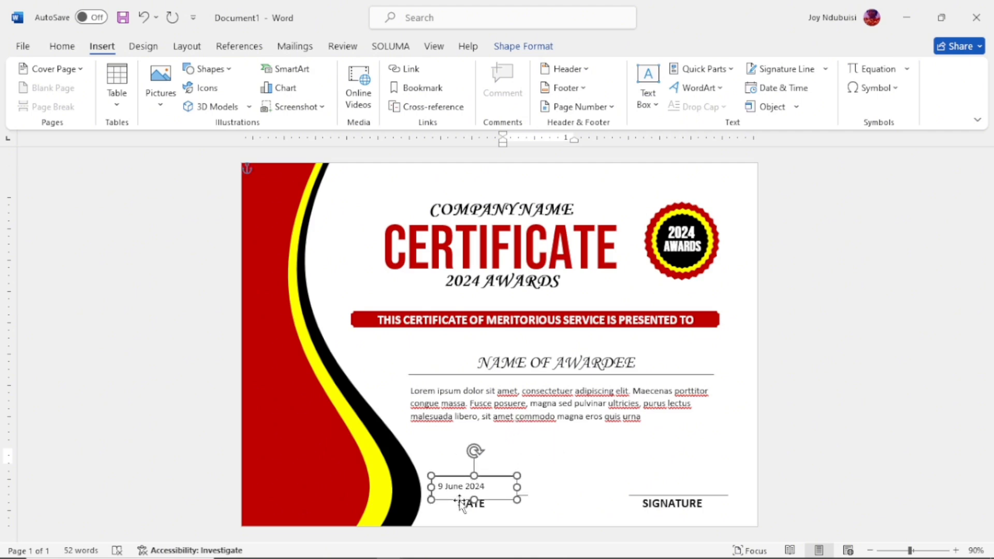
Step: Format the inserted date as 14 pt Bebas Neue and centre it in its text box
{"action": "left_click", "coordinate": [62, 47]}
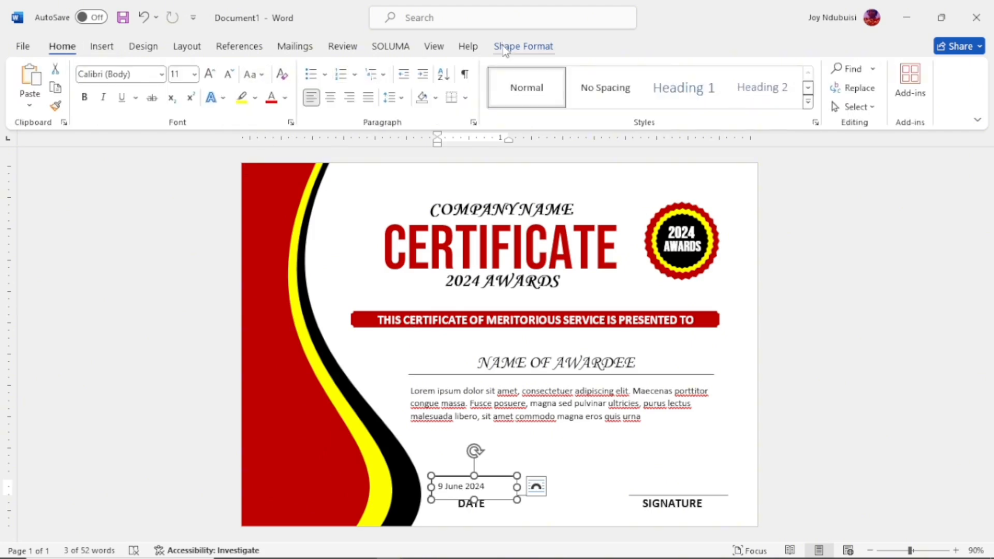
{"action": "left_click", "coordinate": [523, 47]}
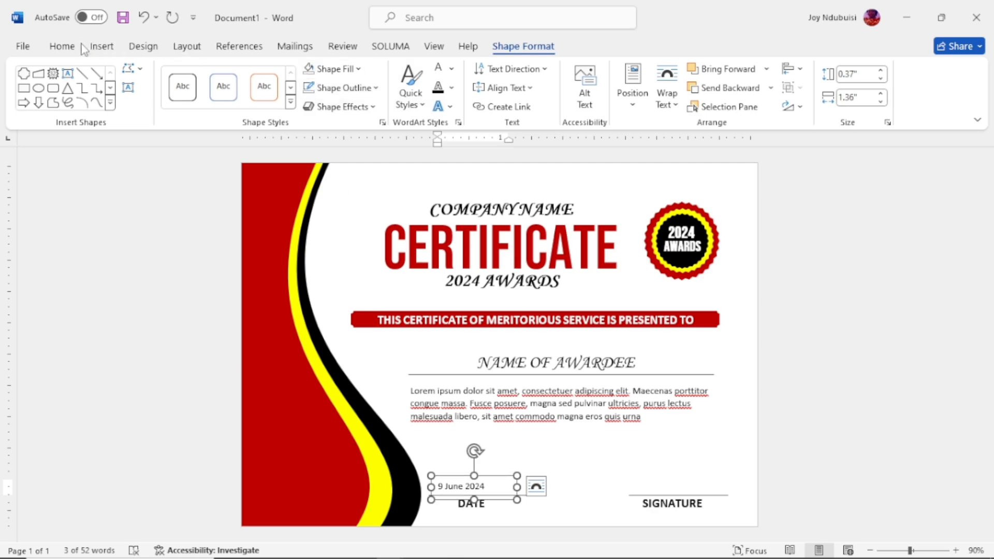
{"action": "left_click", "coordinate": [62, 47]}
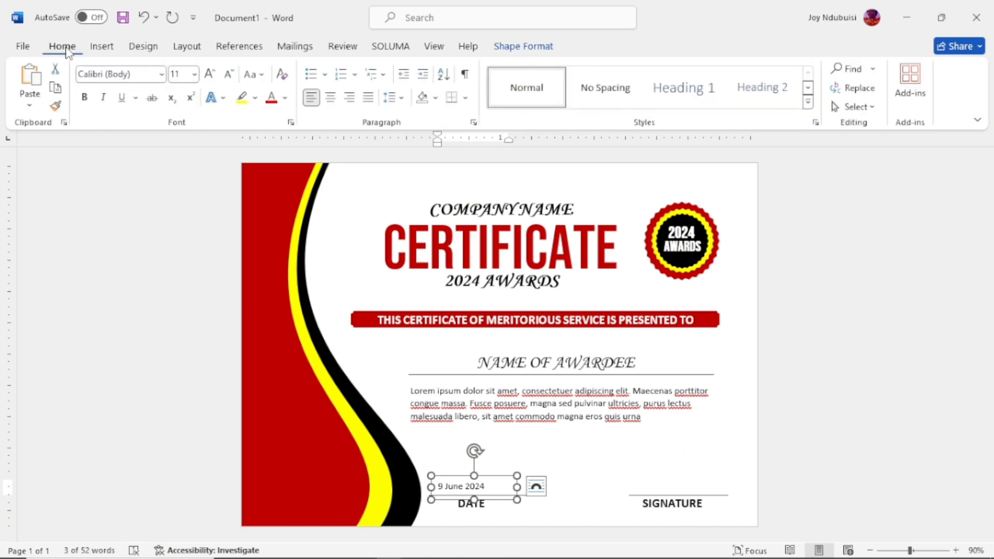
{"action": "left_click", "coordinate": [210, 75]}
{"action": "left_click", "coordinate": [209, 75]}
{"action": "left_click", "coordinate": [210, 75]}
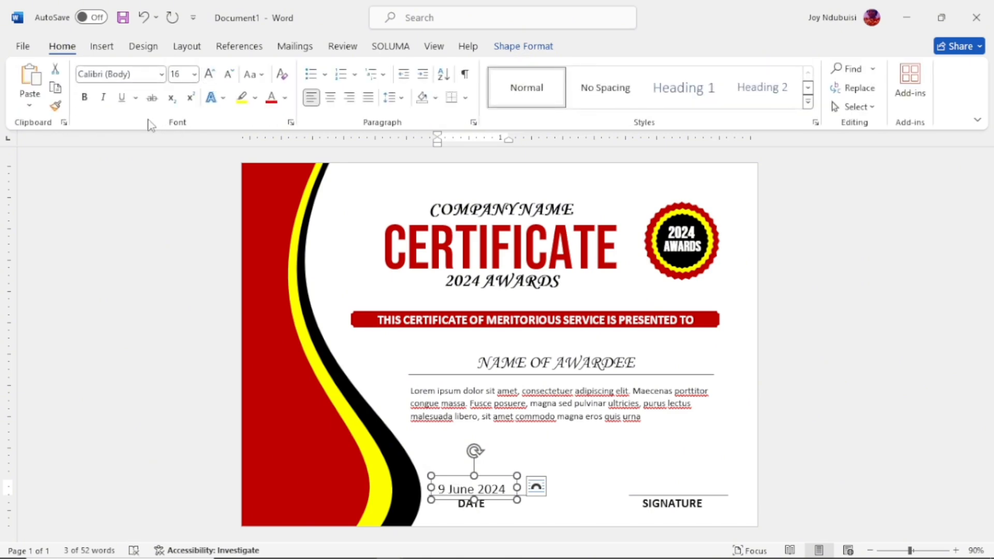
{"action": "left_click", "coordinate": [229, 75]}
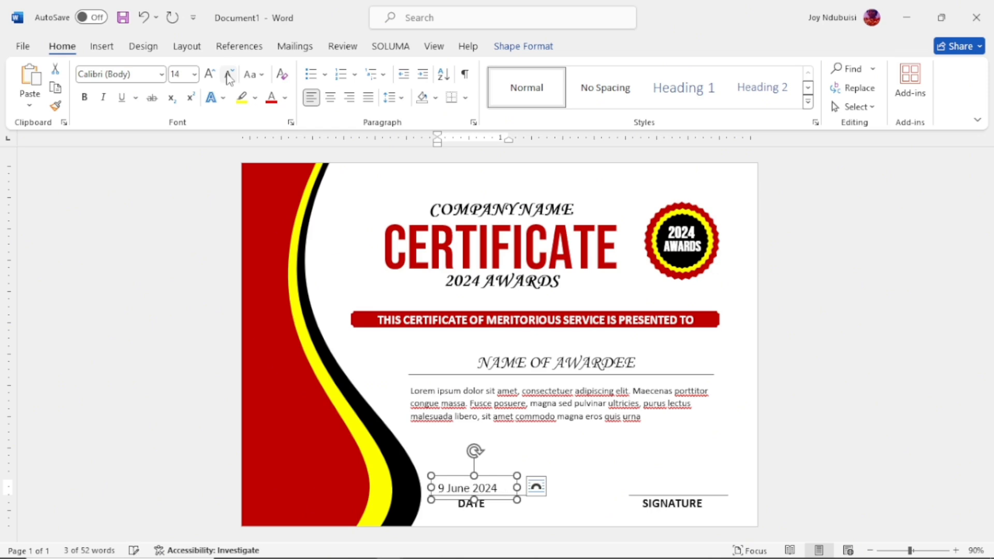
{"action": "left_click", "coordinate": [162, 75]}
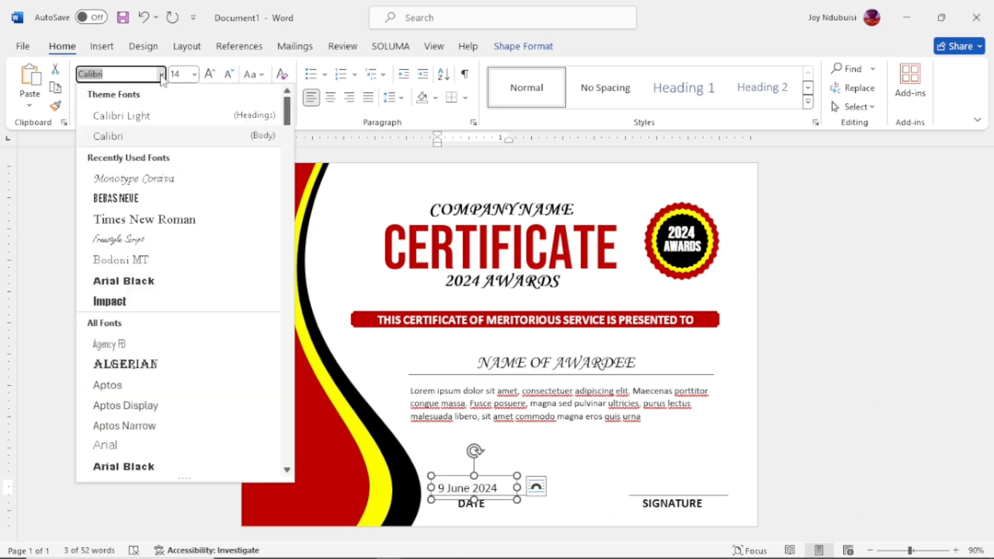
{"action": "left_click", "coordinate": [120, 197]}
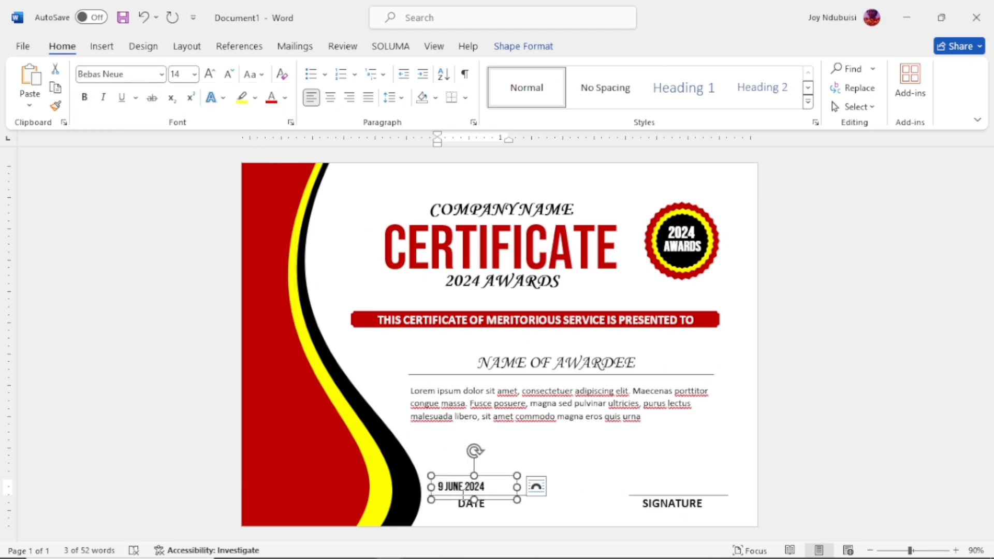
{"action": "left_click", "coordinate": [330, 99]}
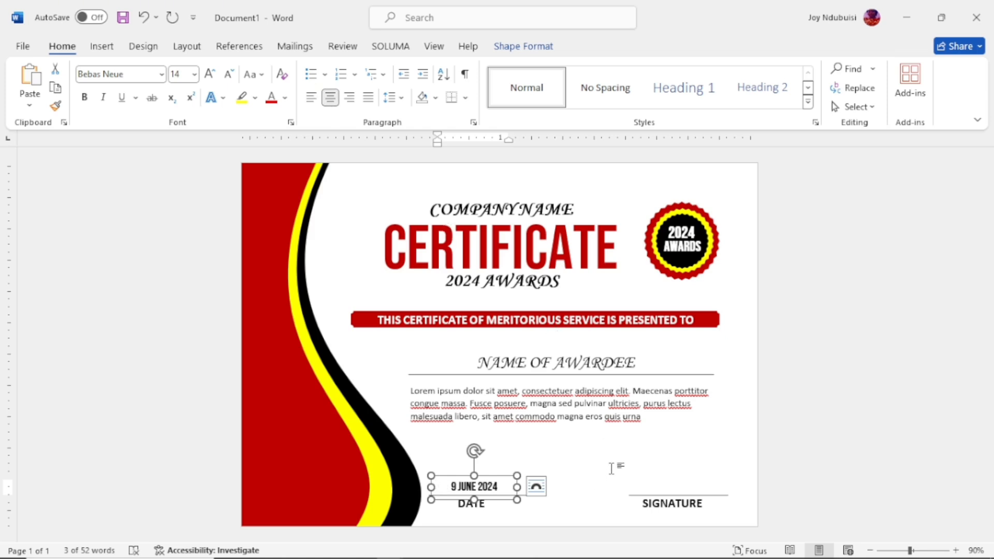
{"action": "left_click", "coordinate": [611, 469]}
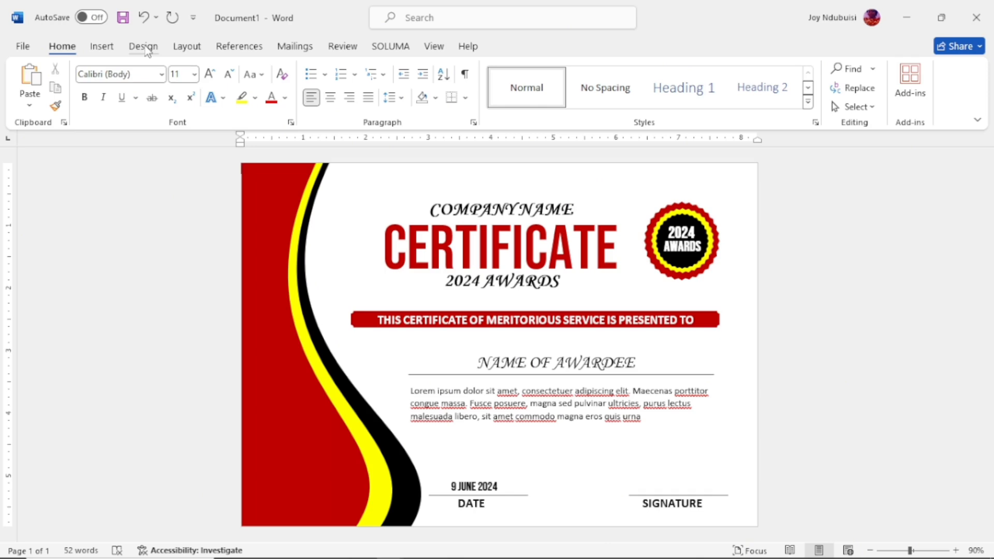
Step: Draw a dodecagon about 1.06" wide and 1.01" high in the gap between the DATE and SIGNATURE lines
{"action": "left_click", "coordinate": [102, 48]}
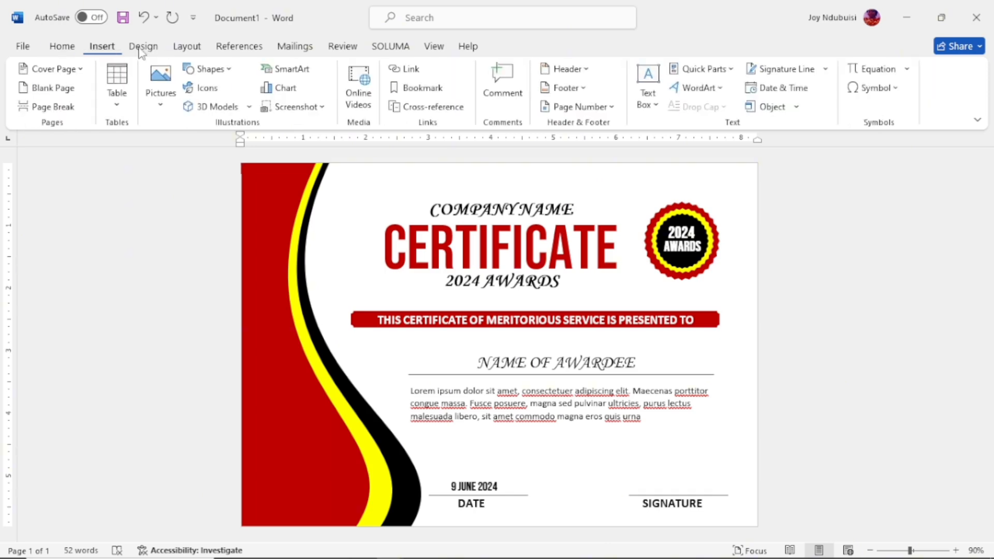
{"action": "left_click", "coordinate": [210, 69]}
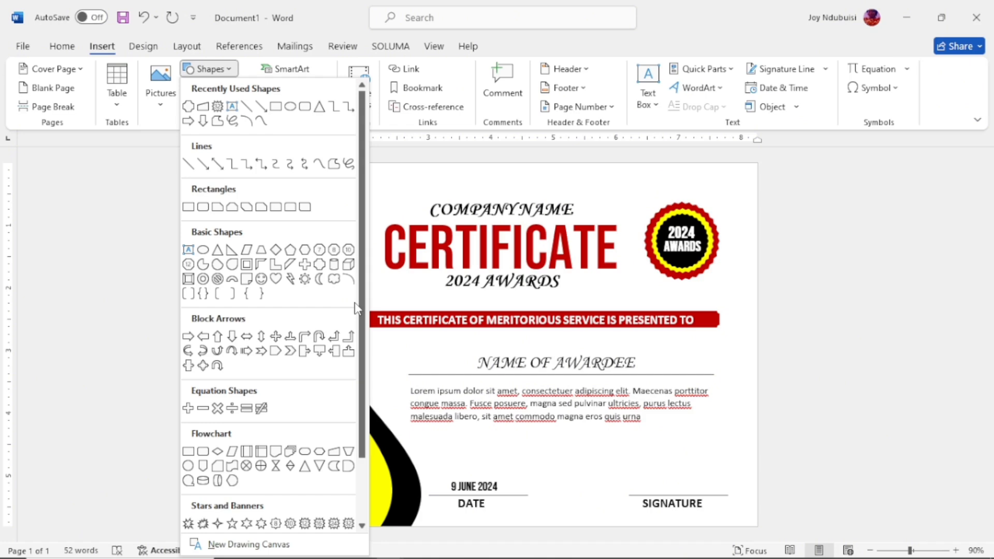
{"action": "left_click", "coordinate": [189, 265]}
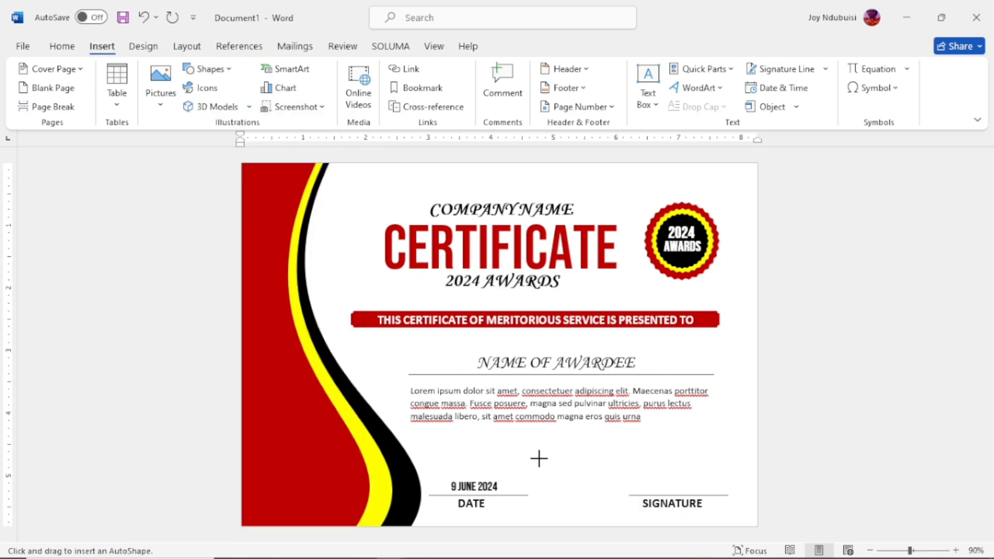
{"action": "left_click_drag", "start_coordinate": [537, 459], "coordinate": [605, 523]}
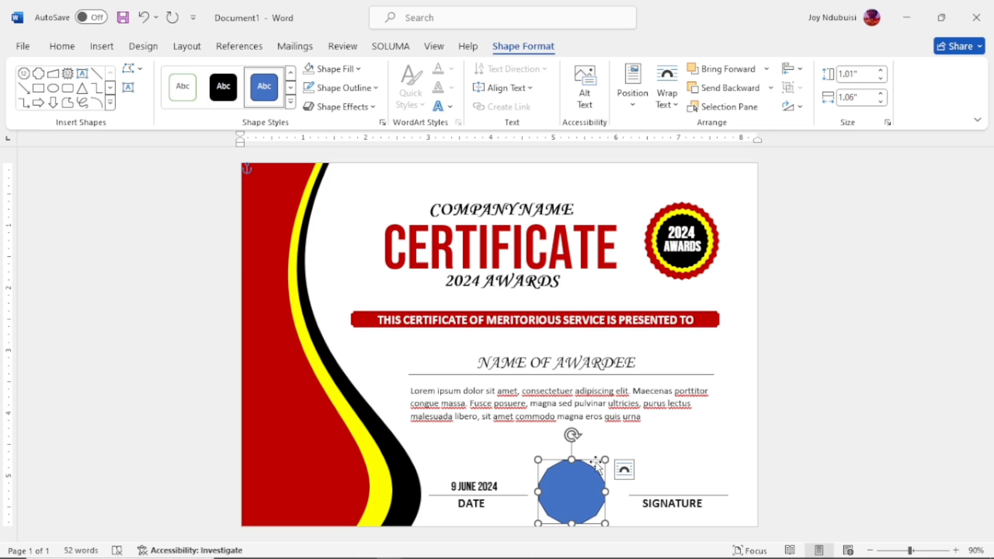
Step: Nudge the blue dodecagon slightly upward so it sits clear of the page's lower edge
{"action": "key", "text": "Up"}
{"action": "key", "text": "Up"}
{"action": "key", "text": "Up"}
{"action": "key", "text": "Up"}
{"action": "key", "text": "Up"}
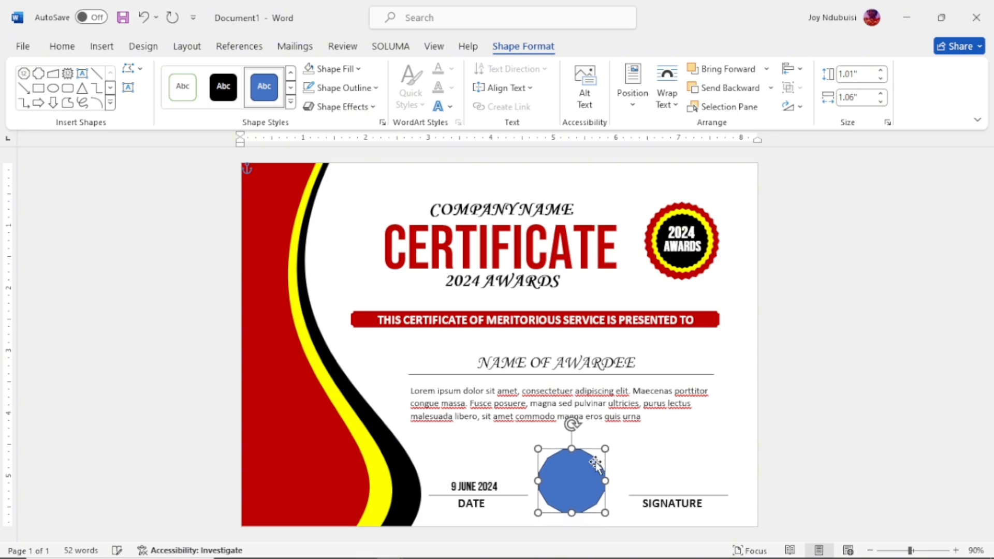
{"action": "key", "text": "Up"}
{"action": "key", "text": "Up"}
{"action": "key", "text": "Up"}
{"action": "key", "text": "Up"}
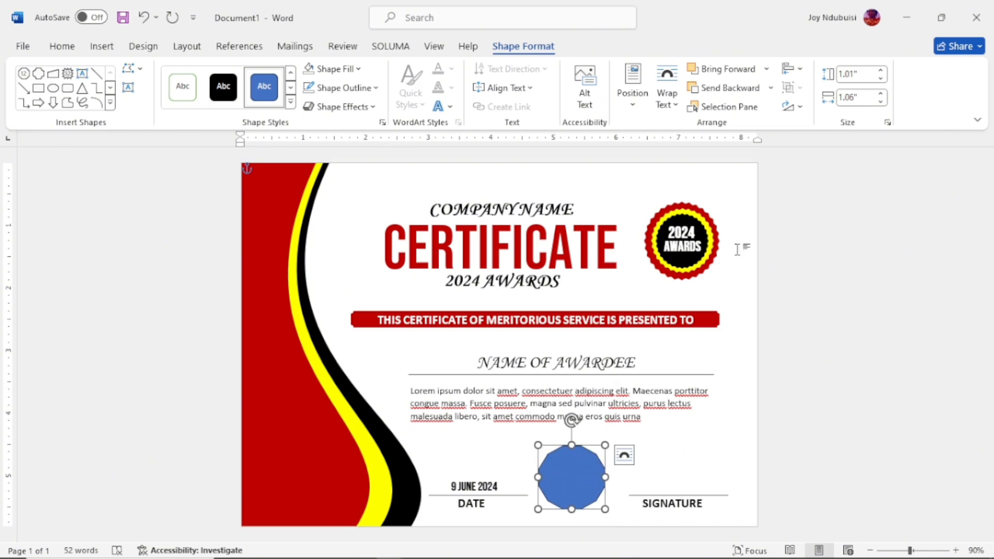
Step: Set the dodecagon's height and width both to 1.1"
{"action": "left_click", "coordinate": [852, 73]}
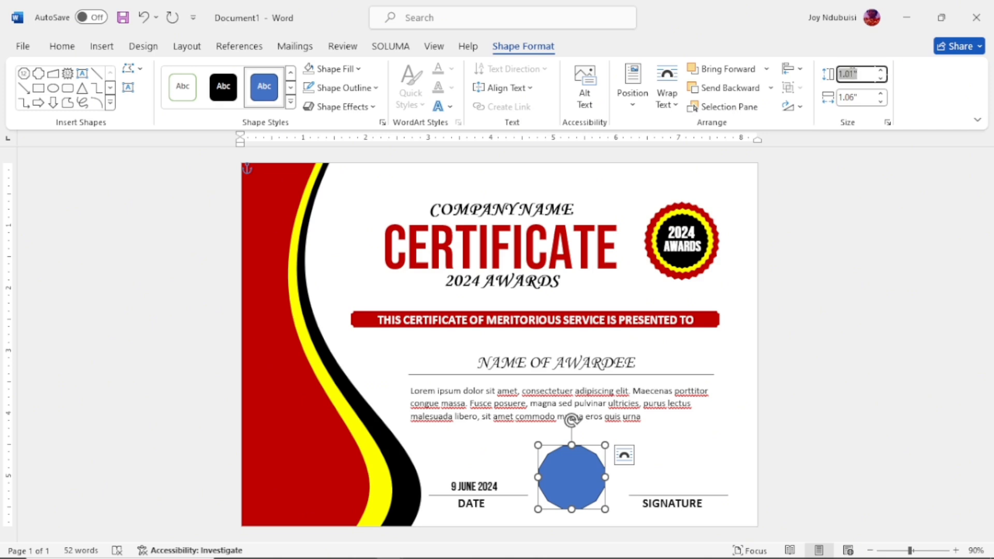
{"action": "type", "text": "1.1"}
{"action": "left_click", "coordinate": [853, 97]}
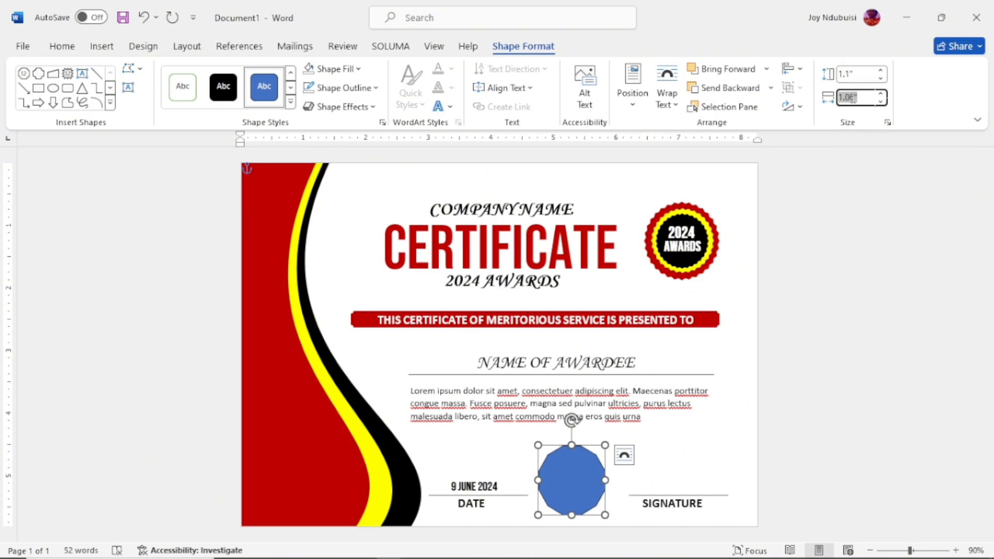
{"action": "type", "text": "1.1"}
{"action": "key", "text": "Return"}
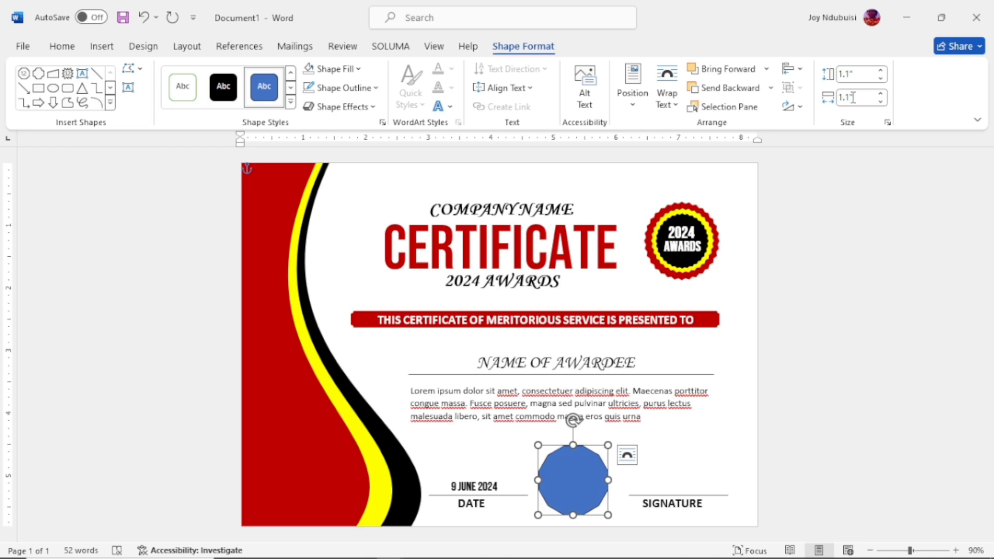
{"action": "key", "text": "ctrl+d"}
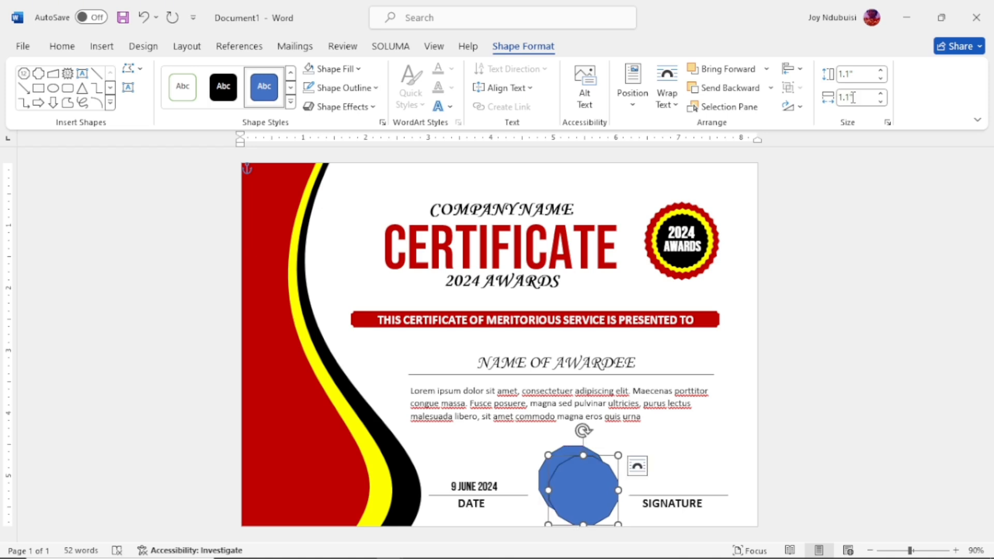
{"action": "left_click", "coordinate": [849, 76]}
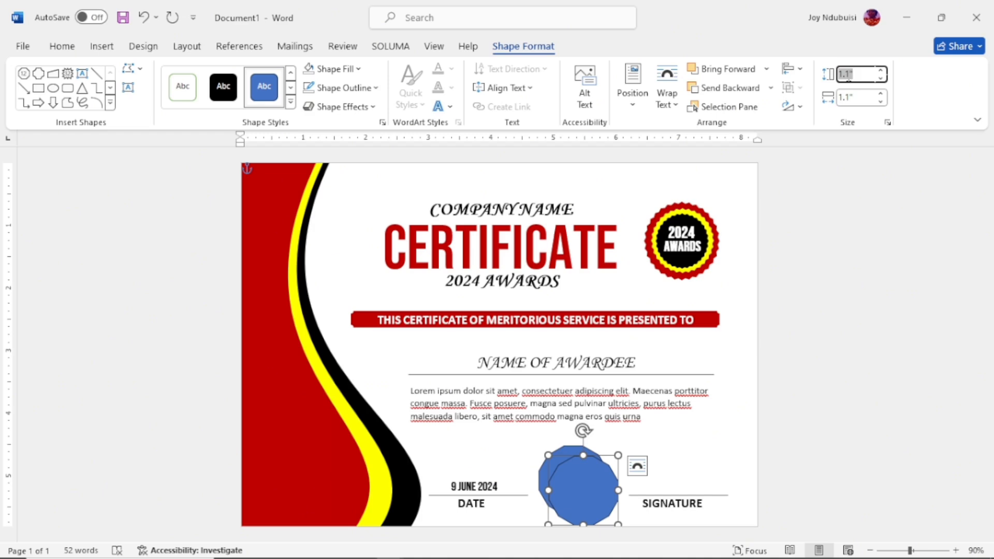
{"action": "key", "text": "BackSpace"}
{"action": "type", "text": ".9"}
{"action": "left_click", "coordinate": [849, 95]}
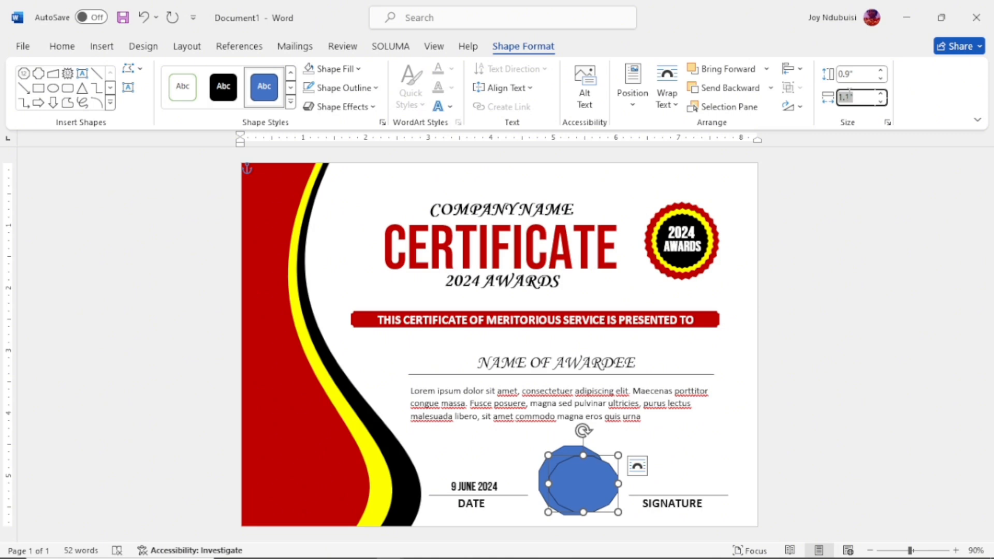
{"action": "key", "text": "BackSpace"}
{"action": "type", "text": "0"}
{"action": "key", "text": "Return"}
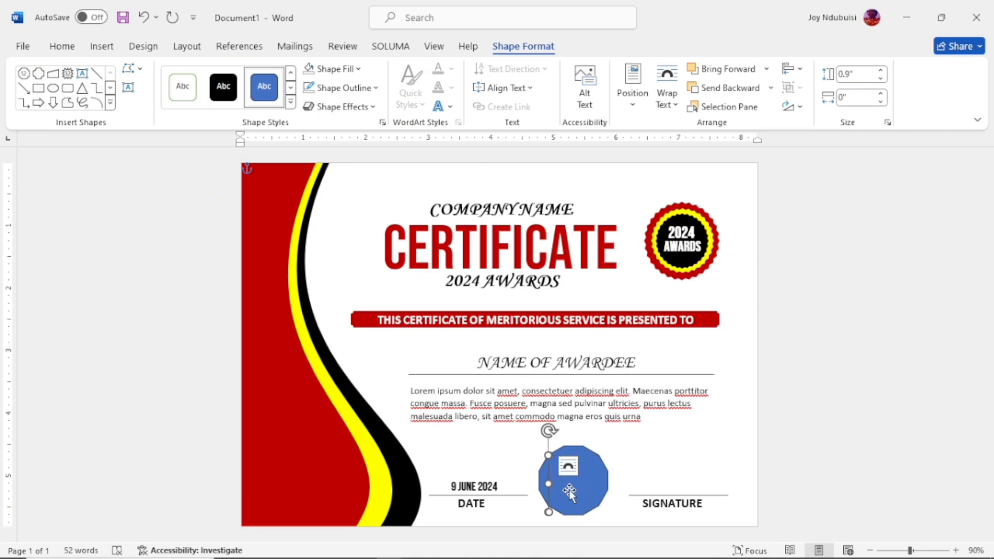
{"action": "mouse_move", "coordinate": [570, 490]}
{"action": "left_mouse_down"}
{"action": "mouse_move", "coordinate": [608, 469]}
{"action": "mouse_move", "coordinate": [572, 474]}
{"action": "mouse_move", "coordinate": [652, 440]}
{"action": "left_mouse_up"}
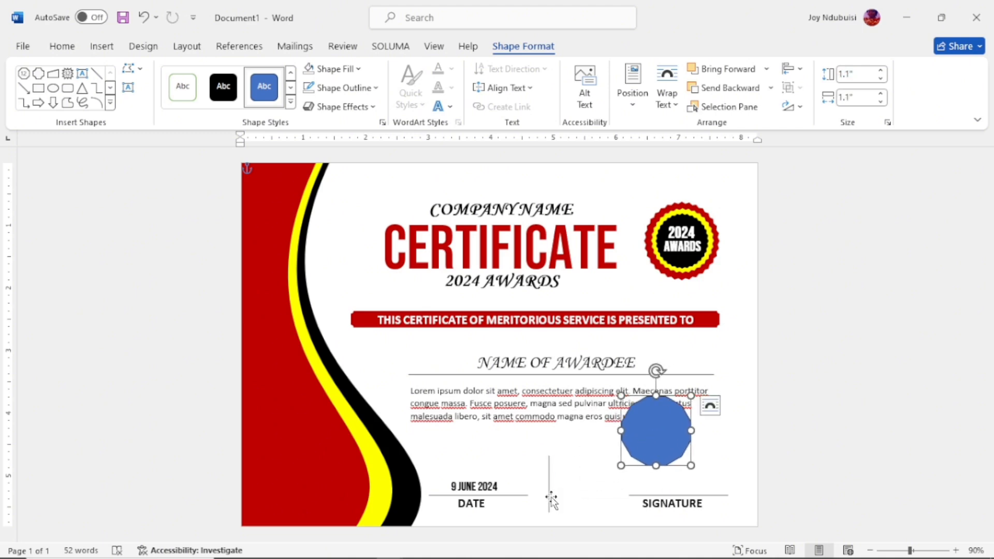
{"action": "left_click", "coordinate": [550, 499]}
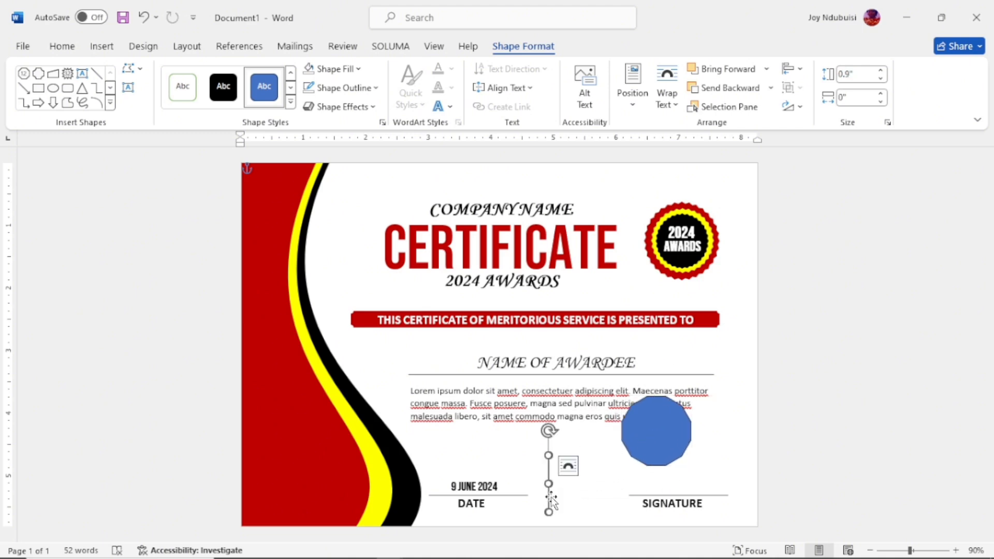
{"action": "left_click", "coordinate": [553, 497]}
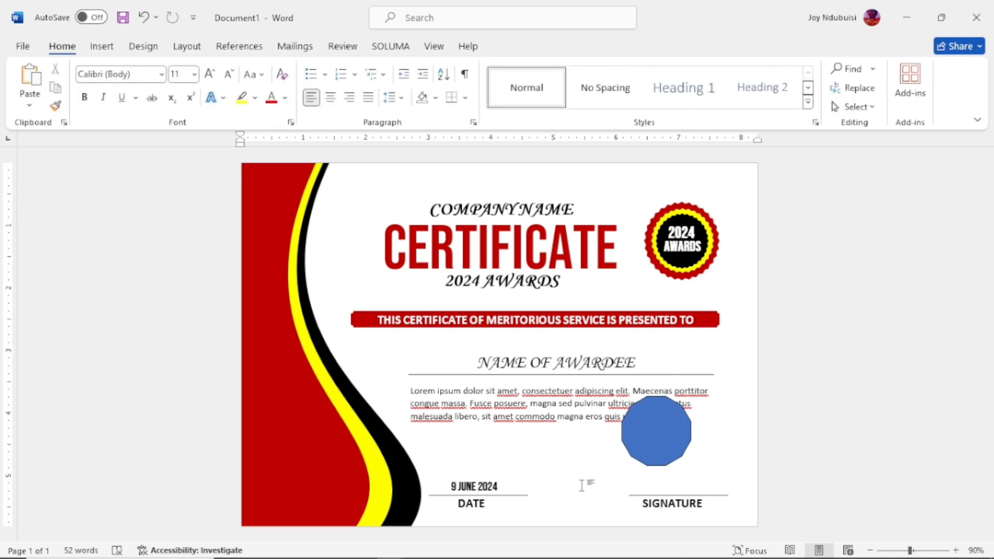
Step: Place the dodecagon midway between the DATE and SIGNATURE lines and set a duplicate of it diagonally above toward SIGNATURE
{"action": "left_click_drag", "start_coordinate": [655, 444], "coordinate": [569, 486]}
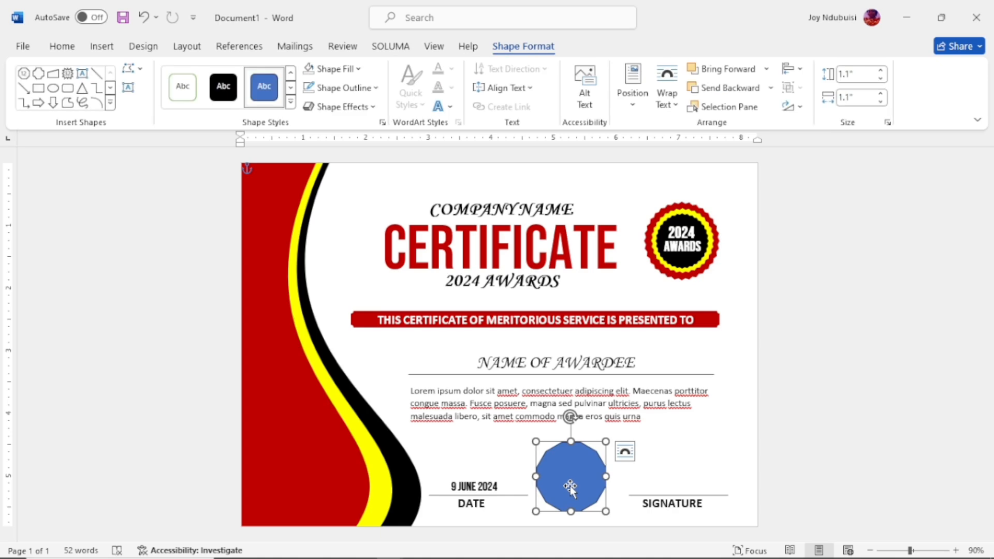
{"action": "key", "text": "ctrl+d"}
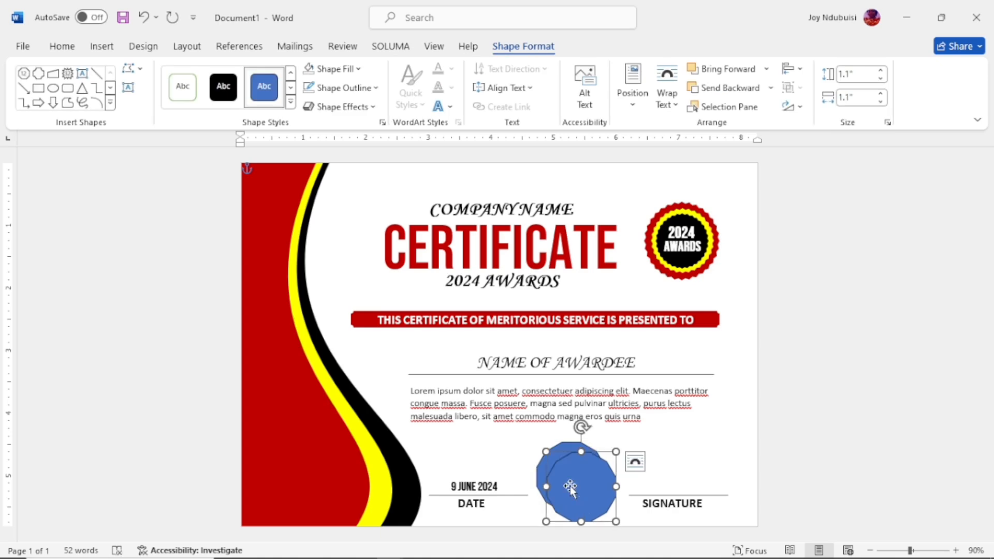
{"action": "mouse_move", "coordinate": [569, 487]}
{"action": "left_mouse_down"}
{"action": "mouse_move", "coordinate": [585, 464]}
{"action": "mouse_move", "coordinate": [617, 452]}
{"action": "left_mouse_up"}
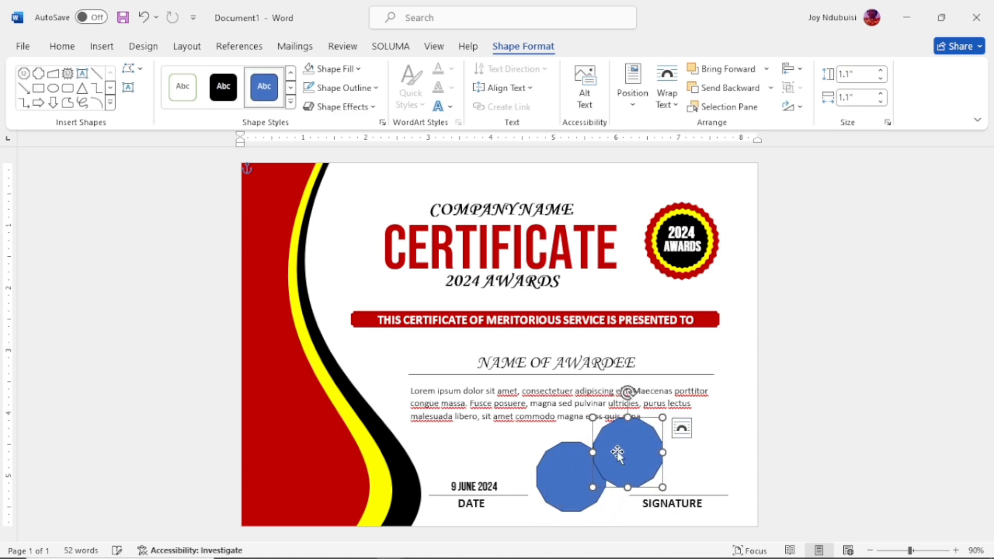
Step: Resize the duplicate dodecagon to 0.9" by 0.9" and move it down to overlap the larger one's right side
{"action": "left_click", "coordinate": [849, 75]}
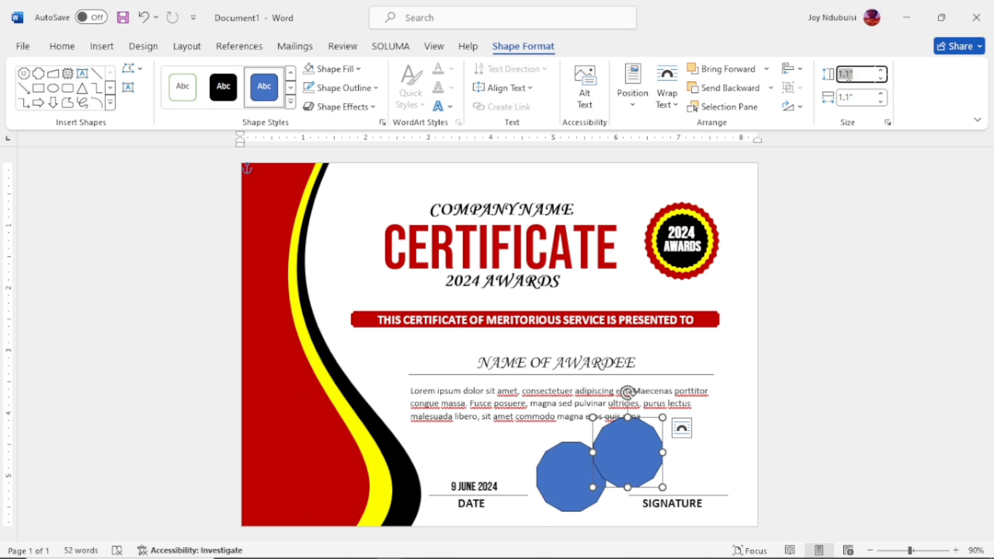
{"action": "key", "text": "BackSpace"}
{"action": "type", "text": ".9"}
{"action": "left_click", "coordinate": [850, 93]}
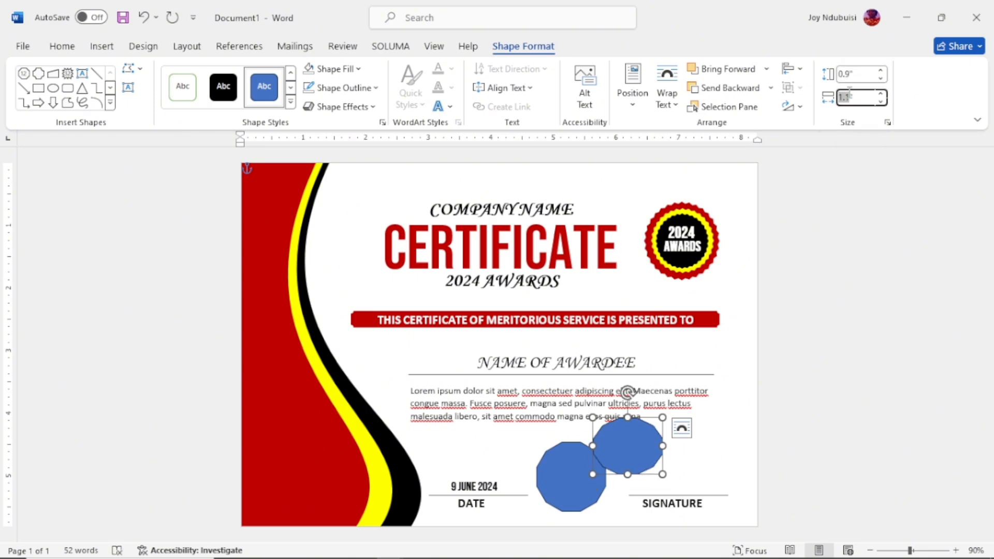
{"action": "type", "text": ".9"}
{"action": "key", "text": "Return"}
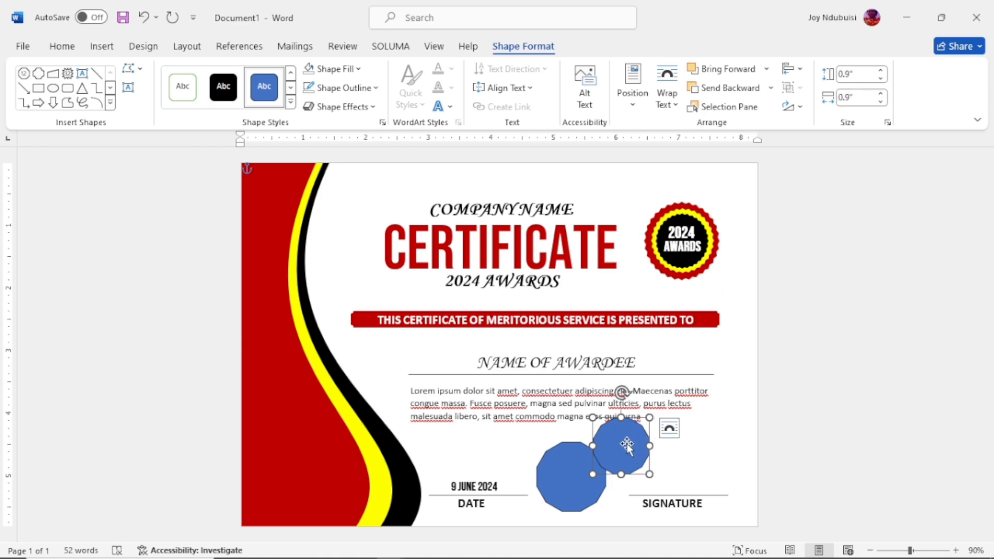
{"action": "left_click_drag", "start_coordinate": [627, 444], "coordinate": [614, 471]}
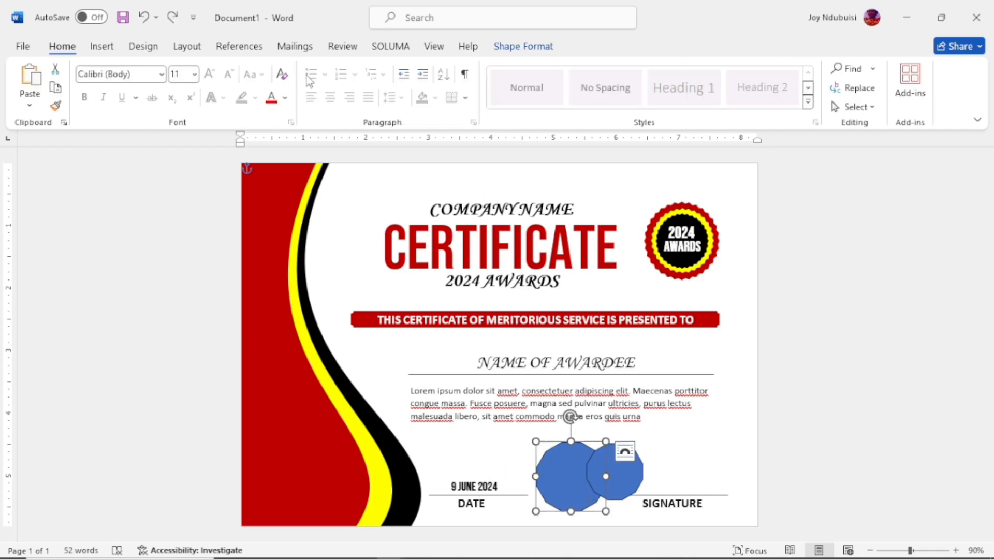
Step: Fill the larger dodecagon with the standard dark red and remove its outline
{"action": "left_click", "coordinate": [516, 51]}
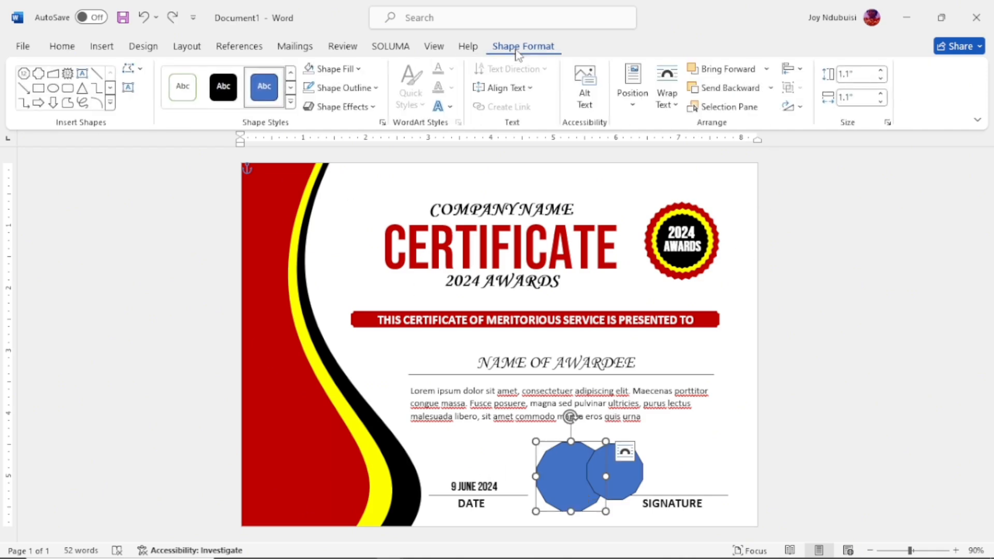
{"action": "left_click", "coordinate": [331, 74]}
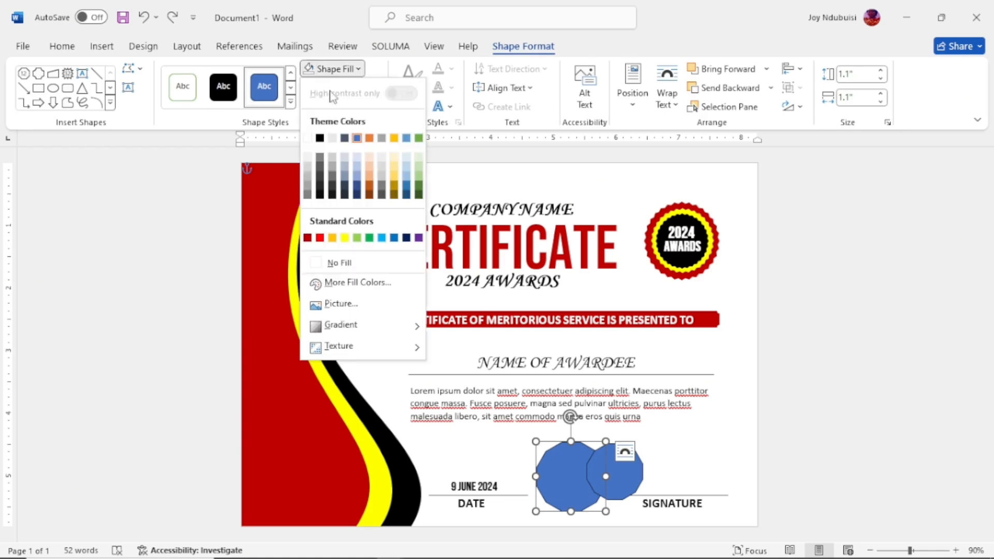
{"action": "left_click", "coordinate": [308, 238]}
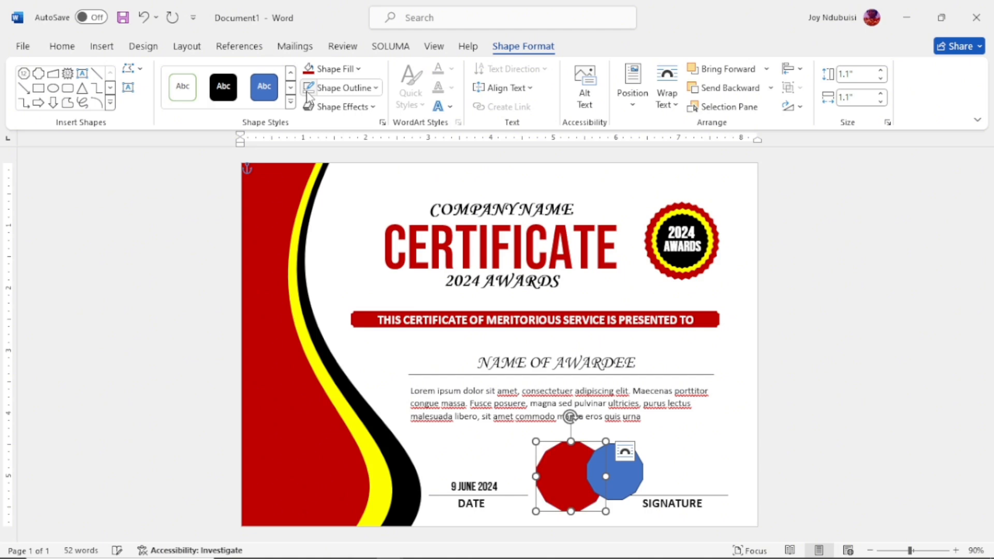
Step: Move the smaller dodecagon clear of the red one, fill it with the picture IMG-20240508-WA0011, and remove its outline
{"action": "left_click", "coordinate": [615, 482]}
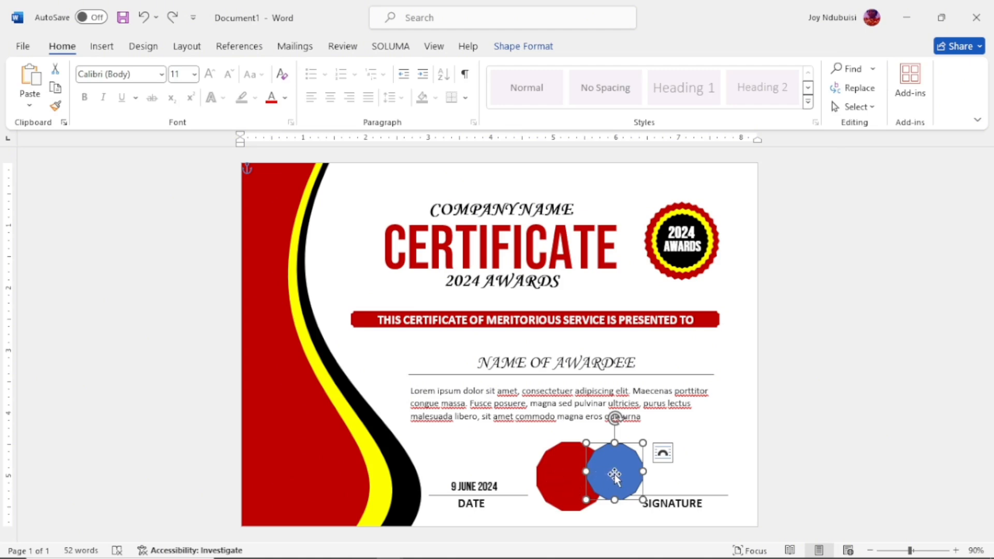
{"action": "left_click_drag", "start_coordinate": [614, 475], "coordinate": [638, 473]}
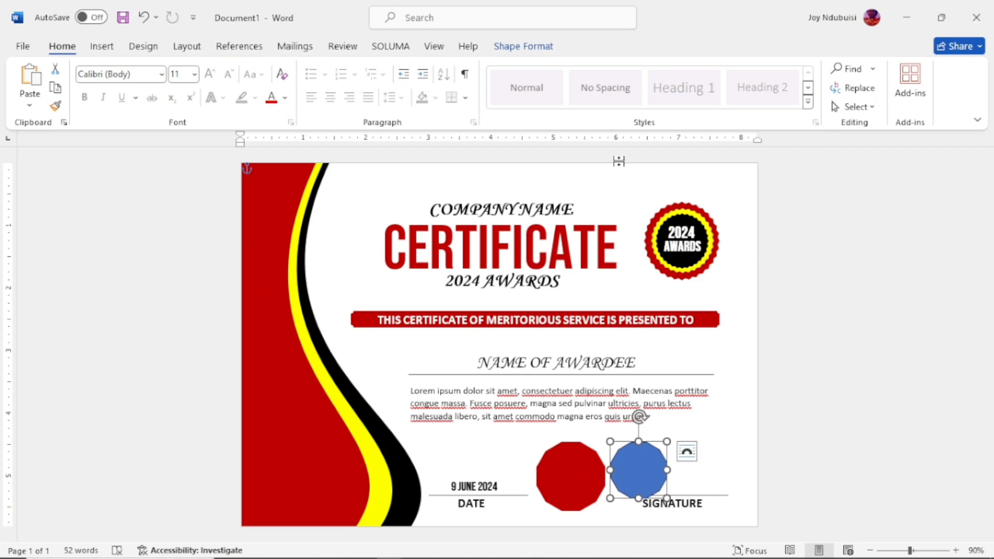
{"action": "left_click", "coordinate": [520, 48]}
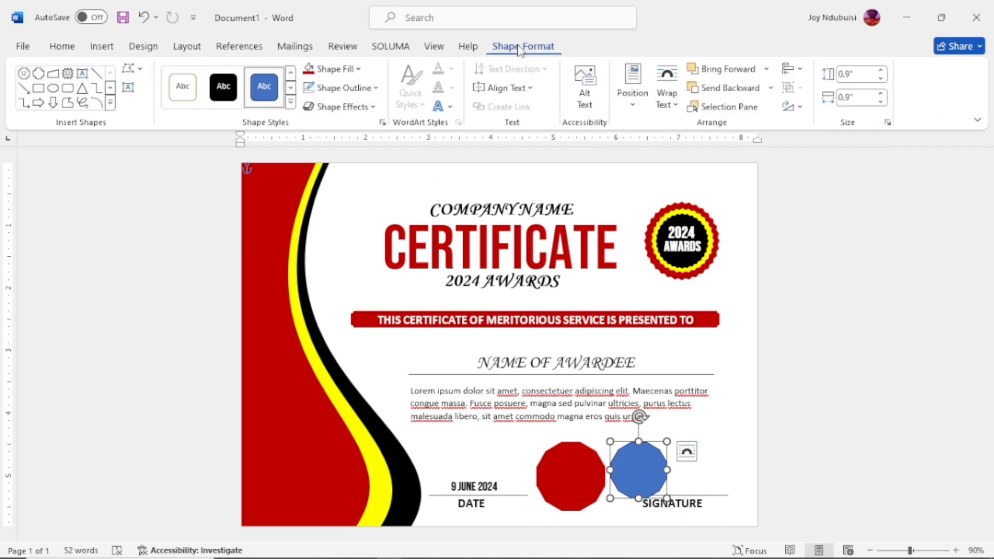
{"action": "left_click", "coordinate": [328, 74]}
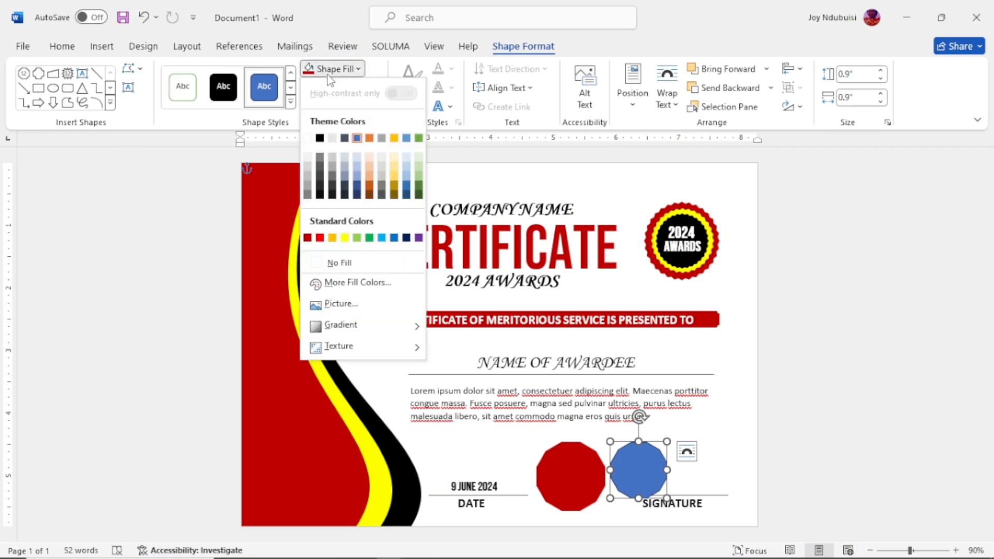
{"action": "left_click", "coordinate": [336, 307]}
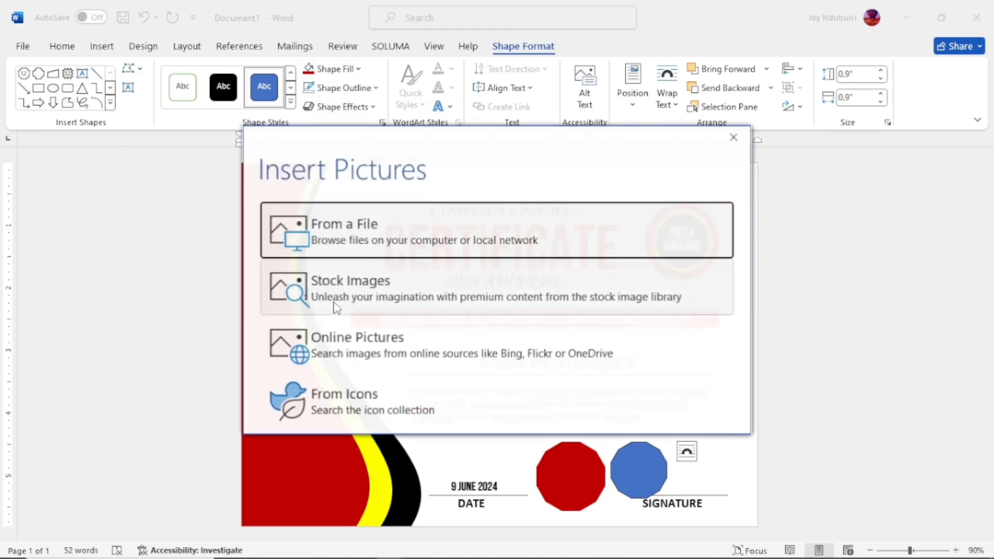
{"action": "left_click", "coordinate": [332, 228]}
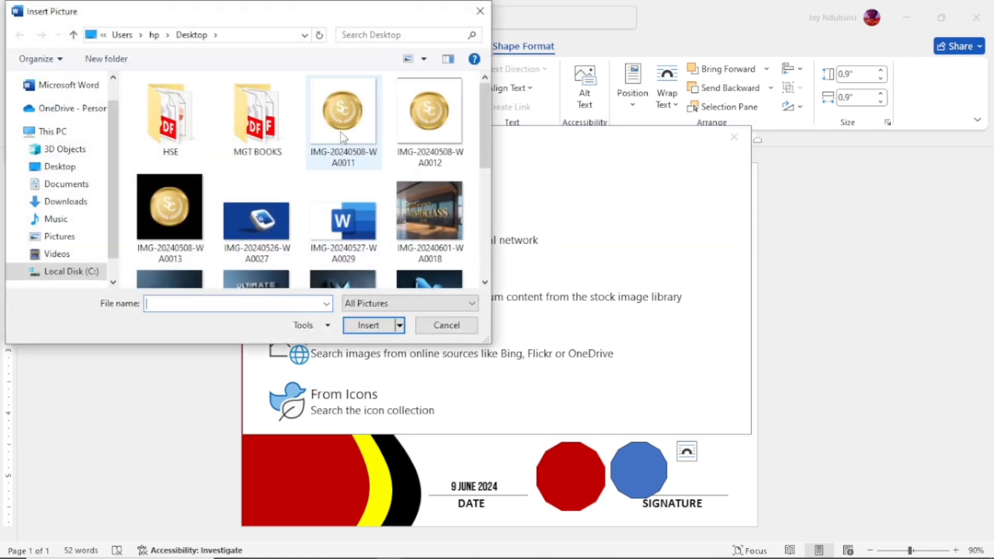
{"action": "left_click", "coordinate": [342, 128]}
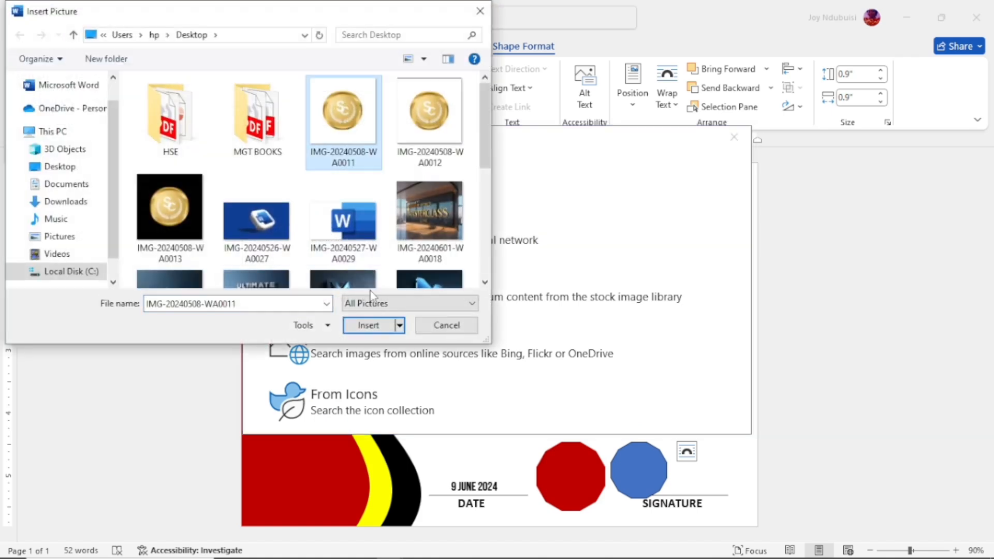
{"action": "left_click", "coordinate": [367, 327]}
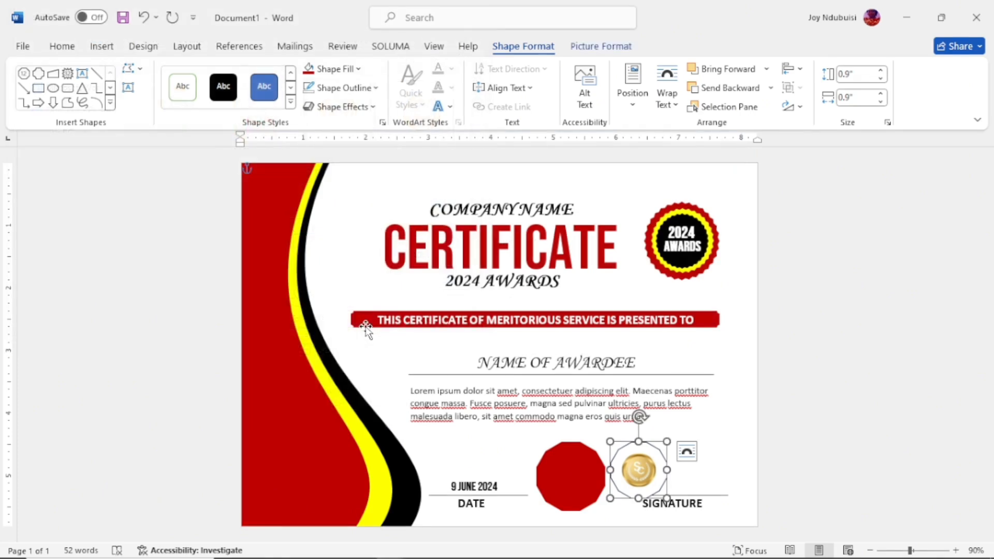
{"action": "left_click", "coordinate": [312, 90]}
Step: Align the red dodecagon and the picture-filled dodecagon to each other with Align Middle and Align Center
{"action": "left_click", "coordinate": [580, 478], "text": "ctrl"}
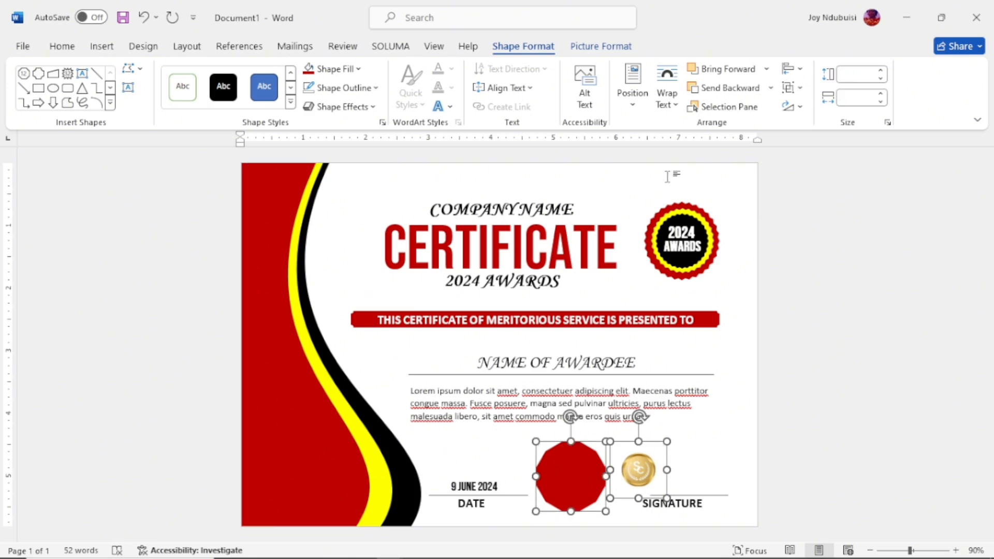
{"action": "left_click", "coordinate": [802, 71]}
{"action": "left_click", "coordinate": [802, 70]}
{"action": "left_click", "coordinate": [803, 71]}
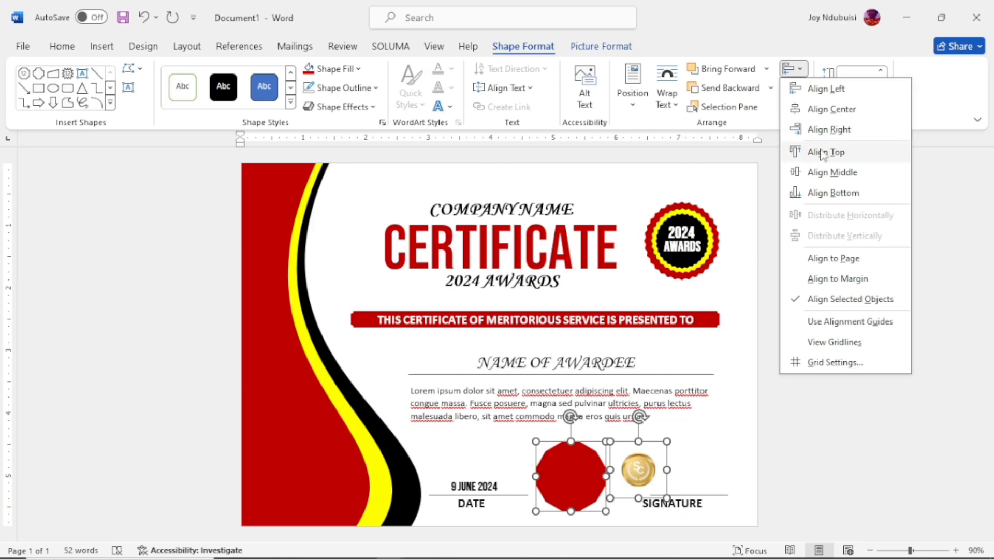
{"action": "left_click", "coordinate": [825, 173]}
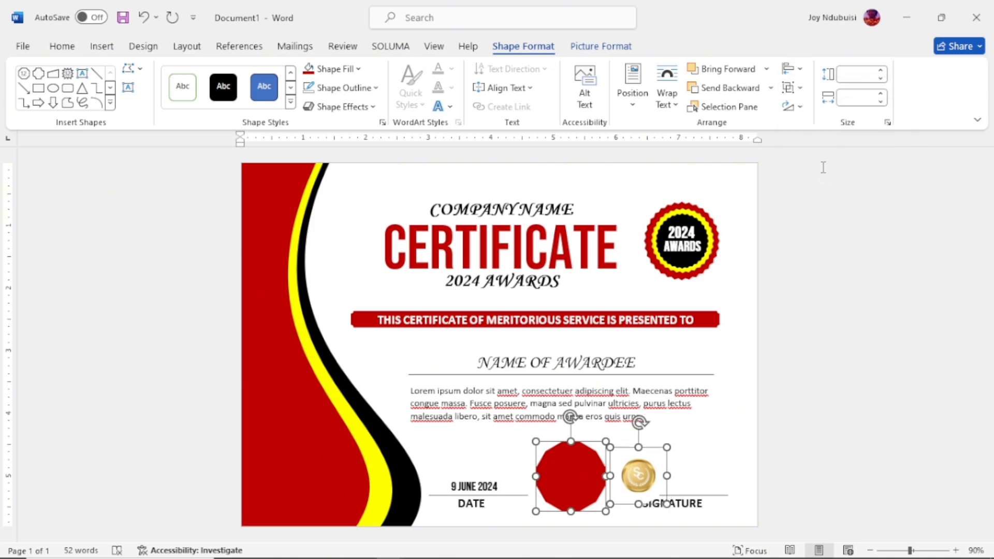
{"action": "left_click", "coordinate": [802, 71]}
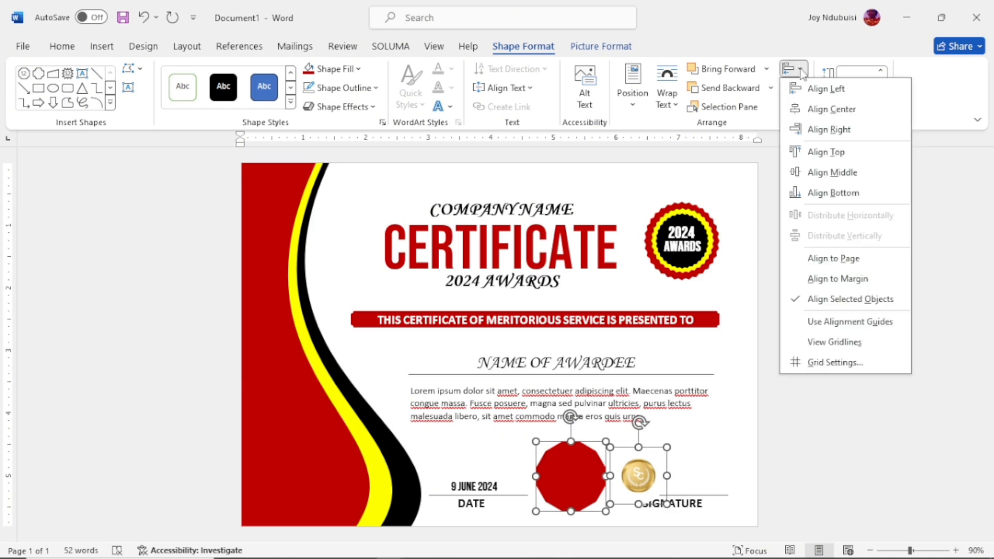
{"action": "left_click", "coordinate": [825, 113]}
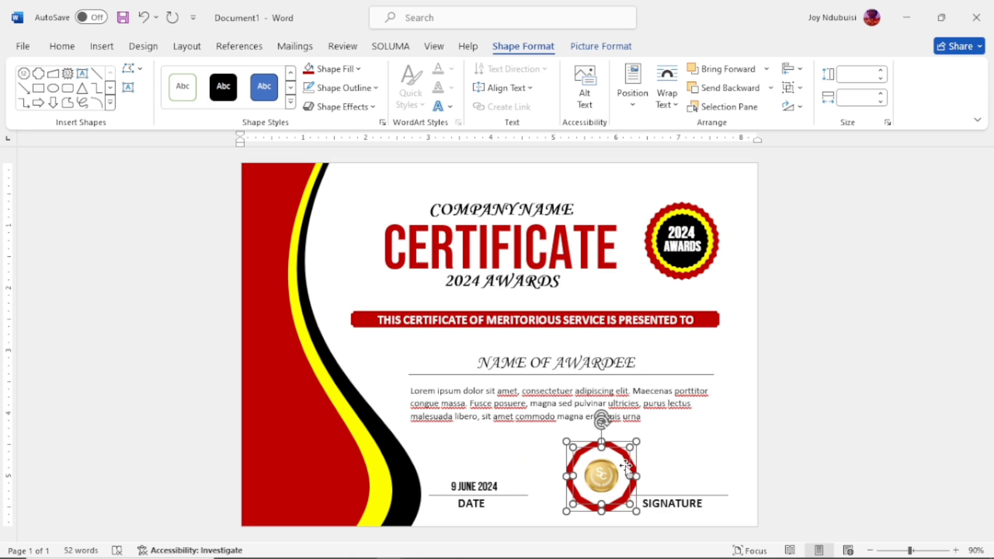
Step: Group the two stacked dodecagons into one badge and move it left to sit midway between the DATE and SIGNATURE lines
{"action": "right_click", "coordinate": [625, 497]}
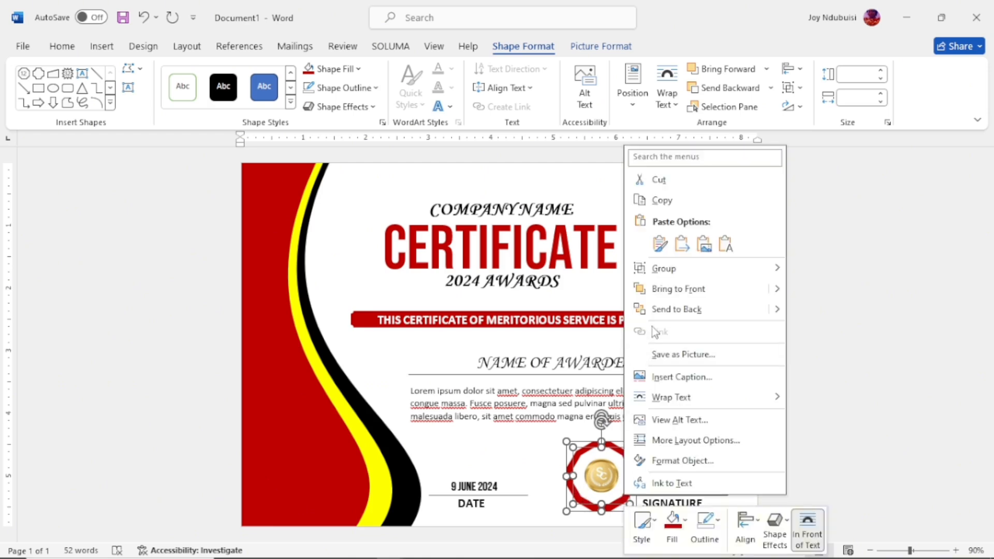
{"action": "mouse_move", "coordinate": [687, 273]}
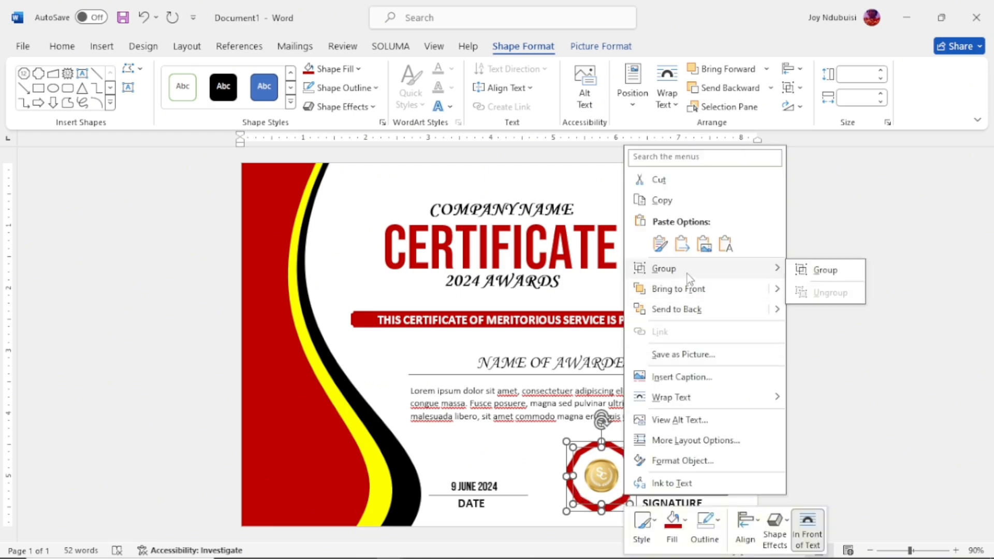
{"action": "left_click", "coordinate": [823, 267]}
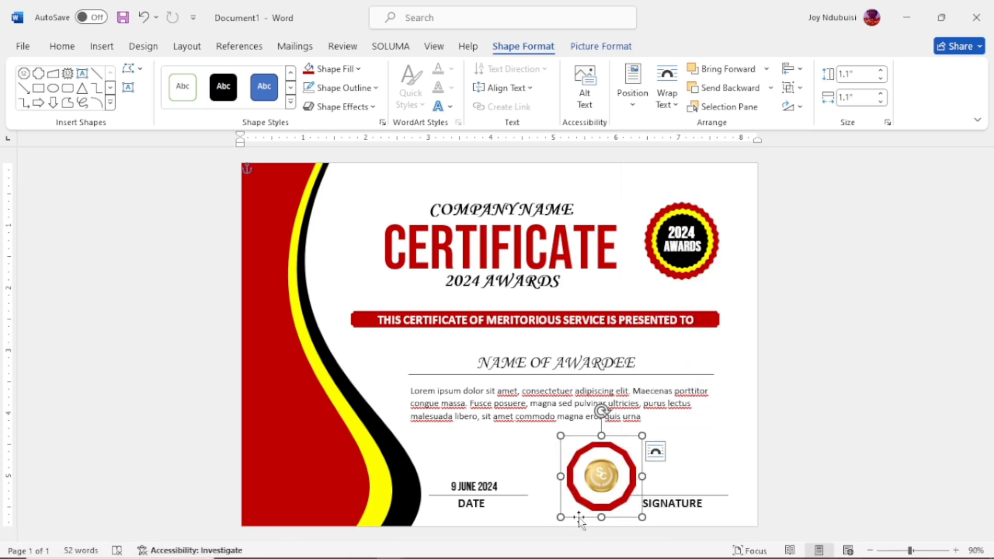
{"action": "key", "text": "Left"}
{"action": "key", "text": "Left"}
{"action": "key", "text": "Left"}
{"action": "key", "text": "Left"}
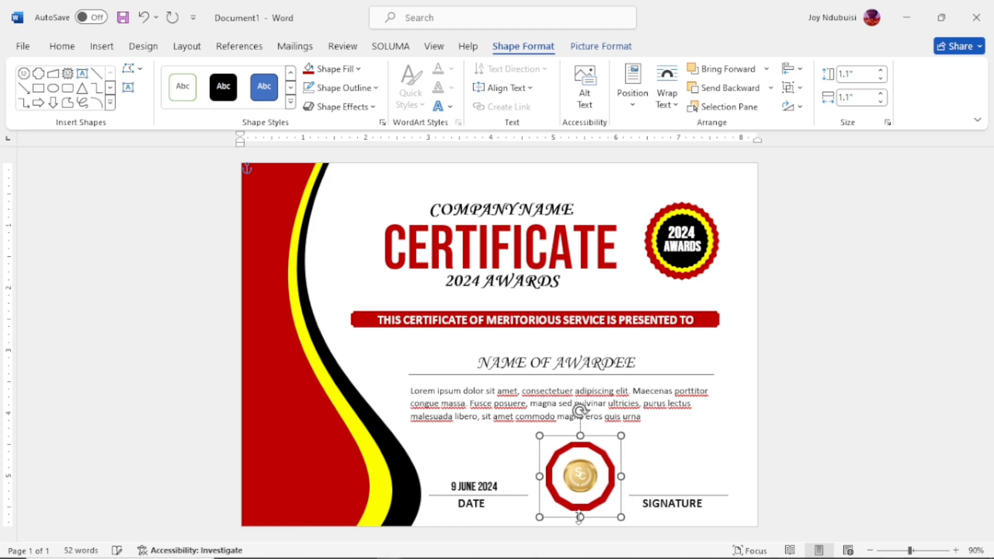
{"action": "key", "text": "Left"}
{"action": "key", "text": "Left"}
{"action": "key", "text": "Left"}
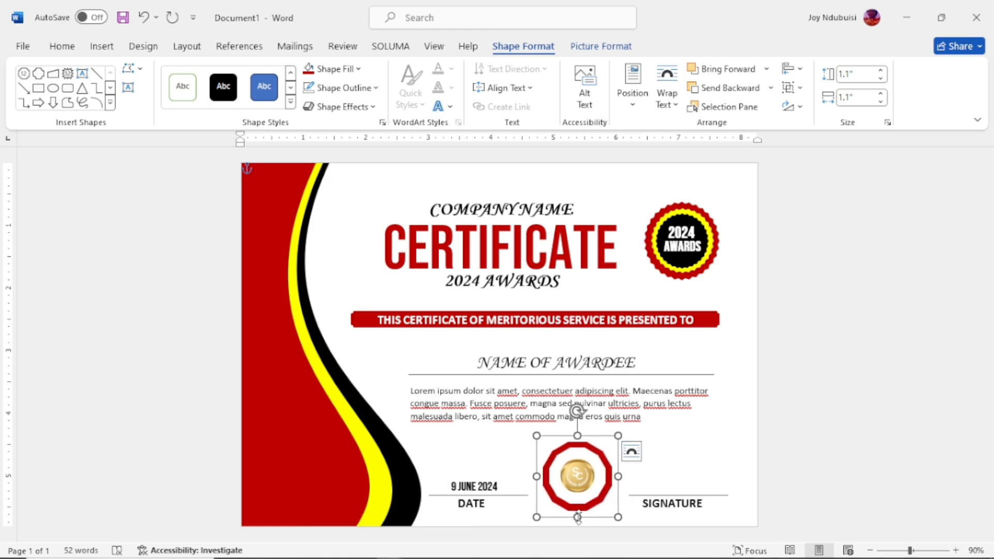
{"action": "key", "text": "Right"}
{"action": "key", "text": "Right"}
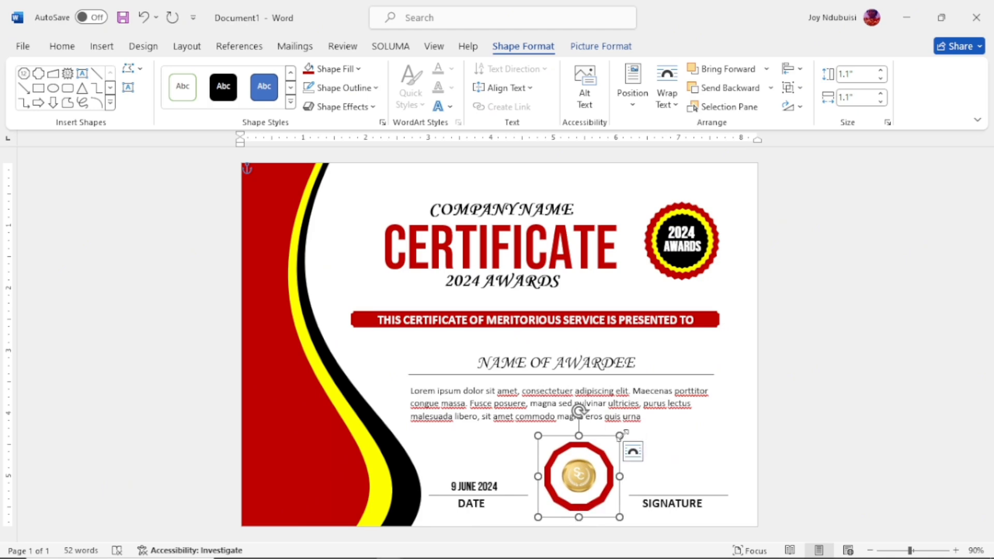
Step: Shrink the grouped badge to about 0.8" high by 0.78" wide and recentre it between the DATE and SIGNATURE lines
{"action": "left_click_drag", "start_coordinate": [624, 432], "coordinate": [610, 447]}
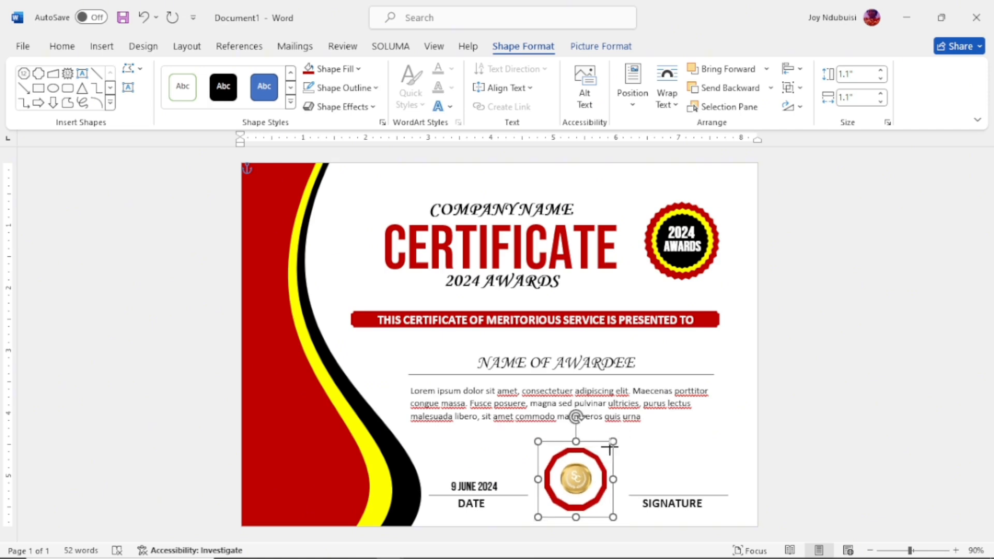
{"action": "left_click_drag", "start_coordinate": [610, 448], "coordinate": [603, 451]}
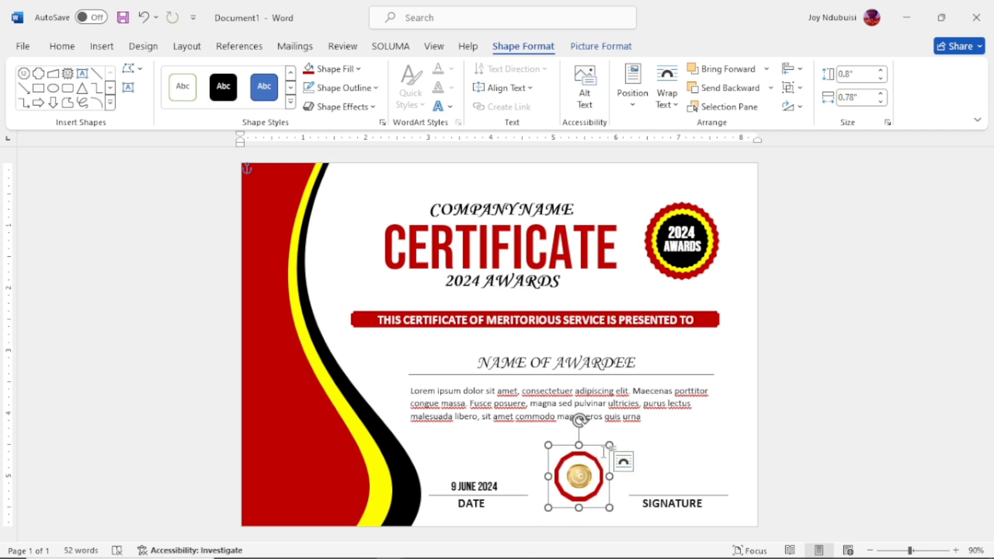
{"action": "key", "text": "Left"}
{"action": "key", "text": "Left"}
{"action": "key", "text": "Left"}
{"action": "key", "text": "Left"}
{"action": "key", "text": "Left"}
{"action": "key", "text": "Left"}
{"action": "key", "text": "Left"}
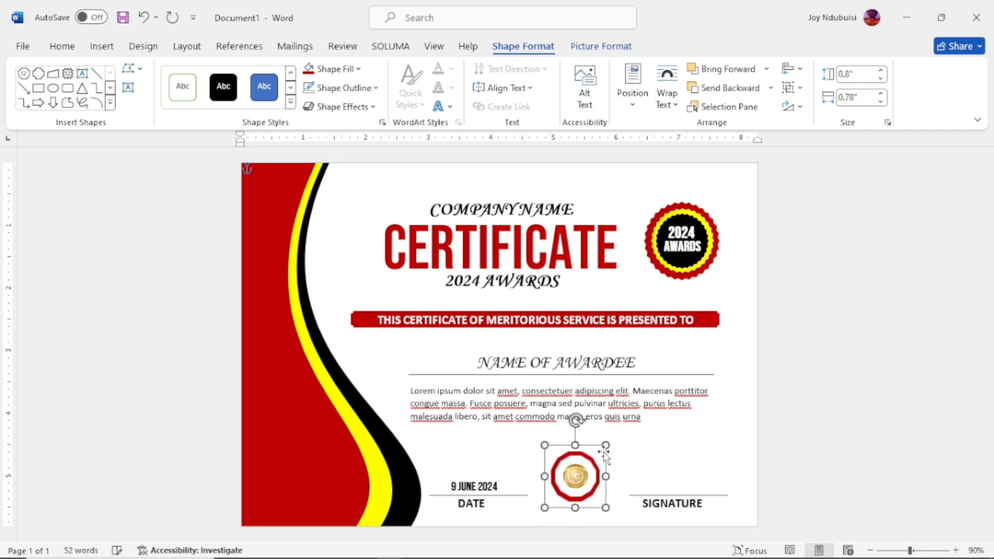
{"action": "left_click_drag", "start_coordinate": [603, 451], "coordinate": [605, 452]}
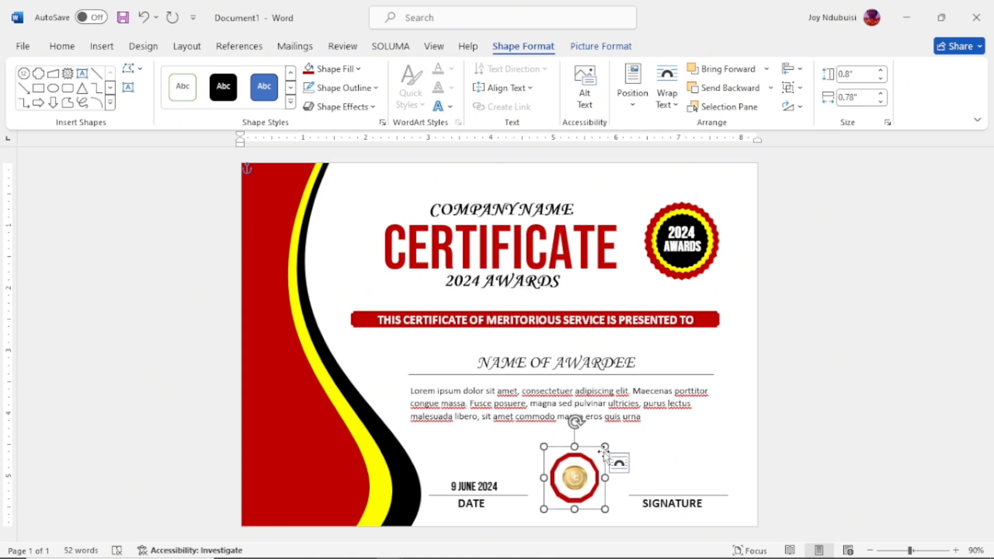